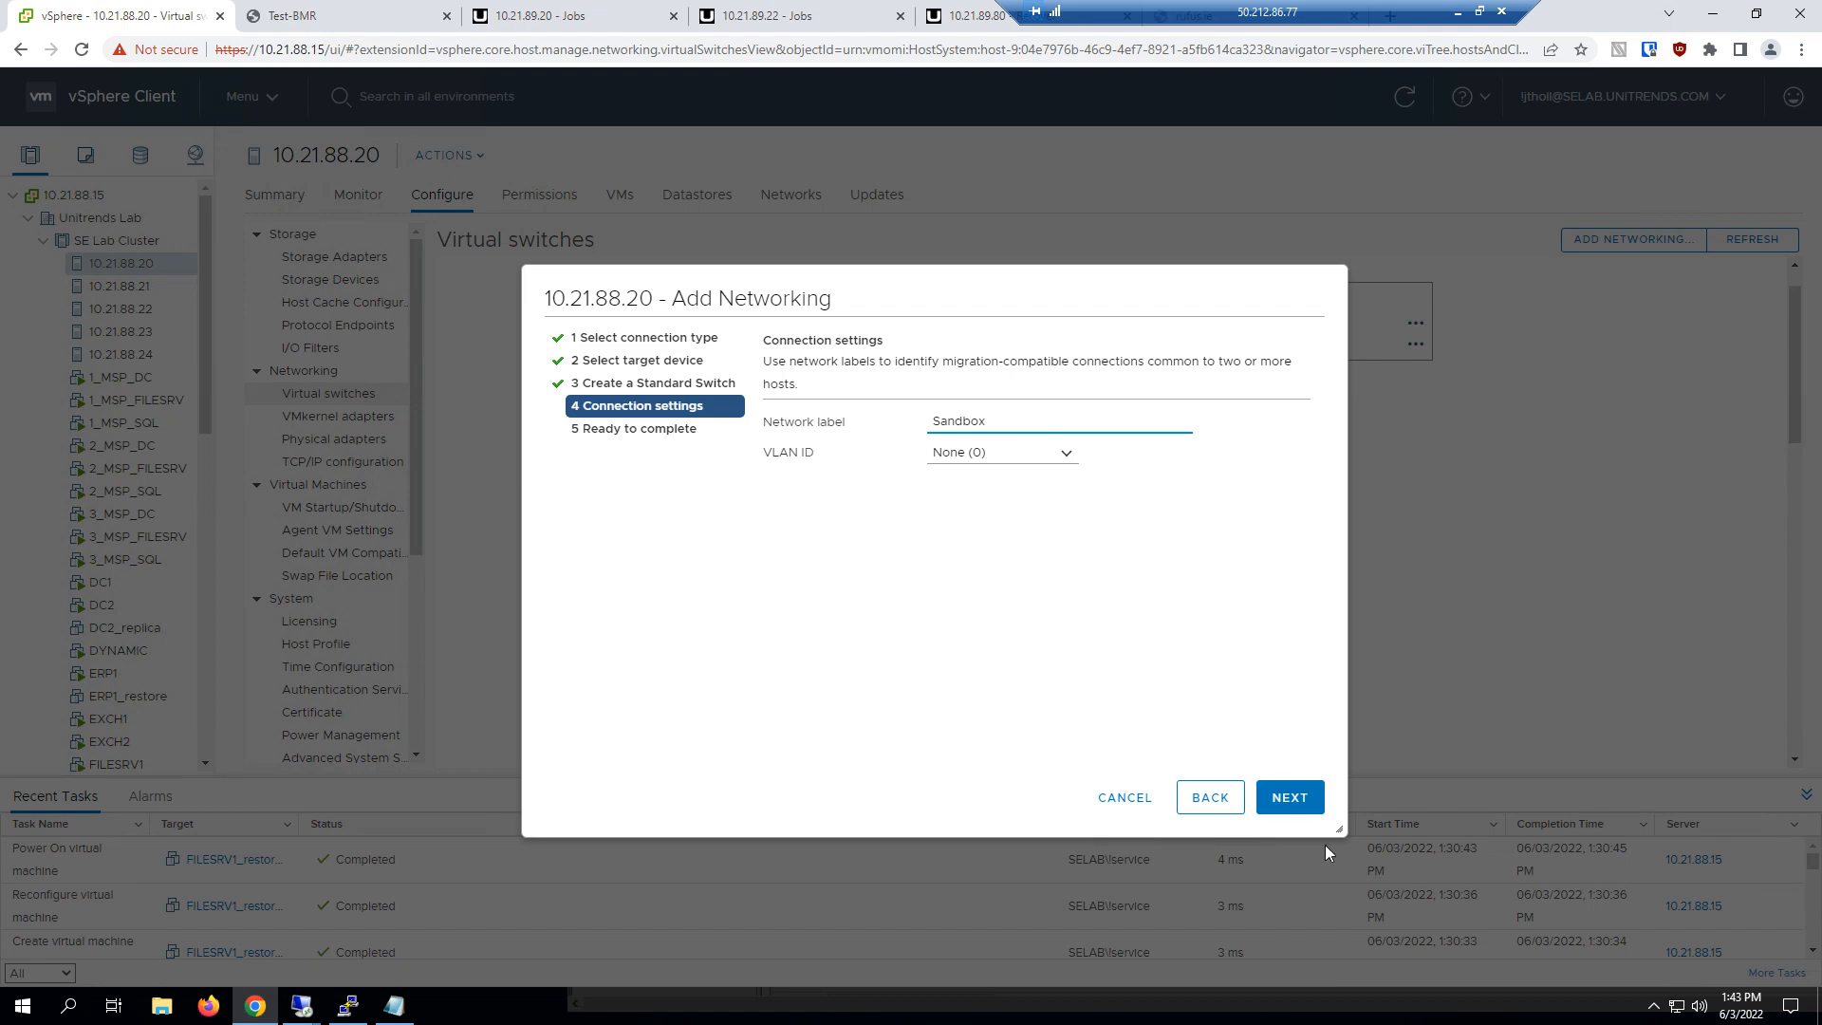
Try to continue adding a network labelled Sandbox with no VLAN on host 10.21.88.20, and cancel the wizard
click(1293, 802)
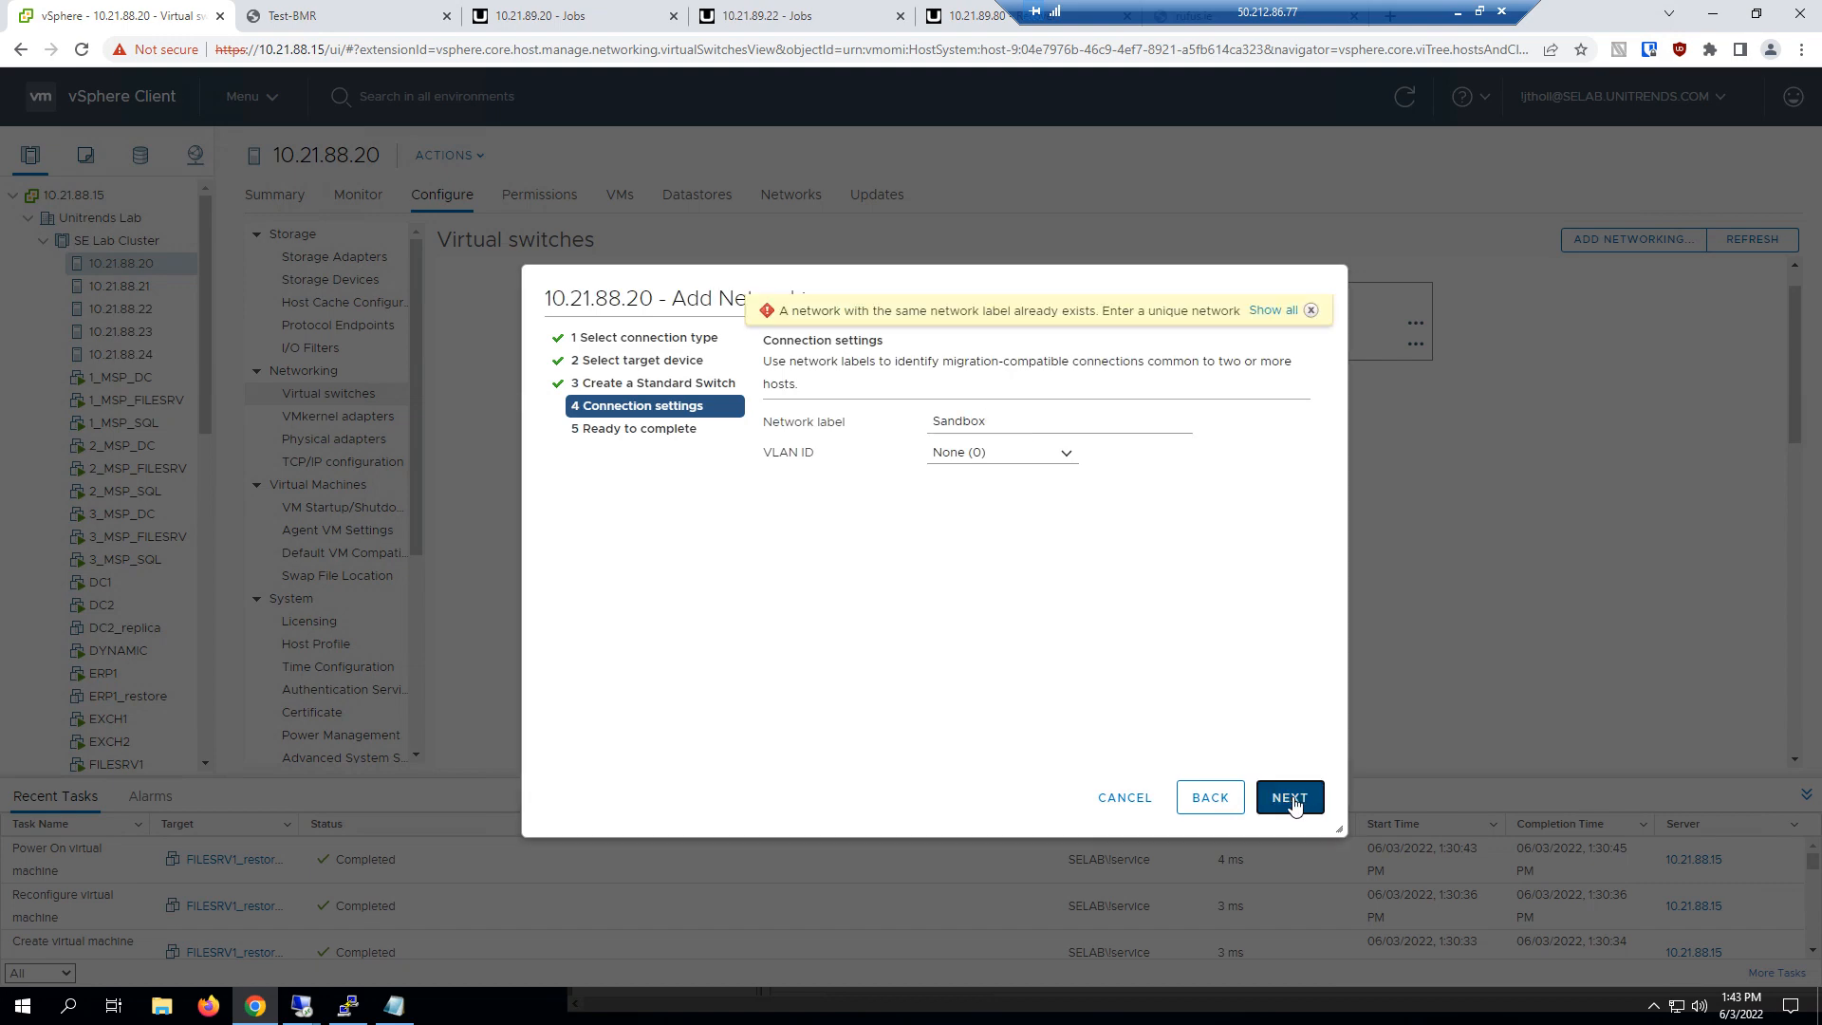
click(1124, 798)
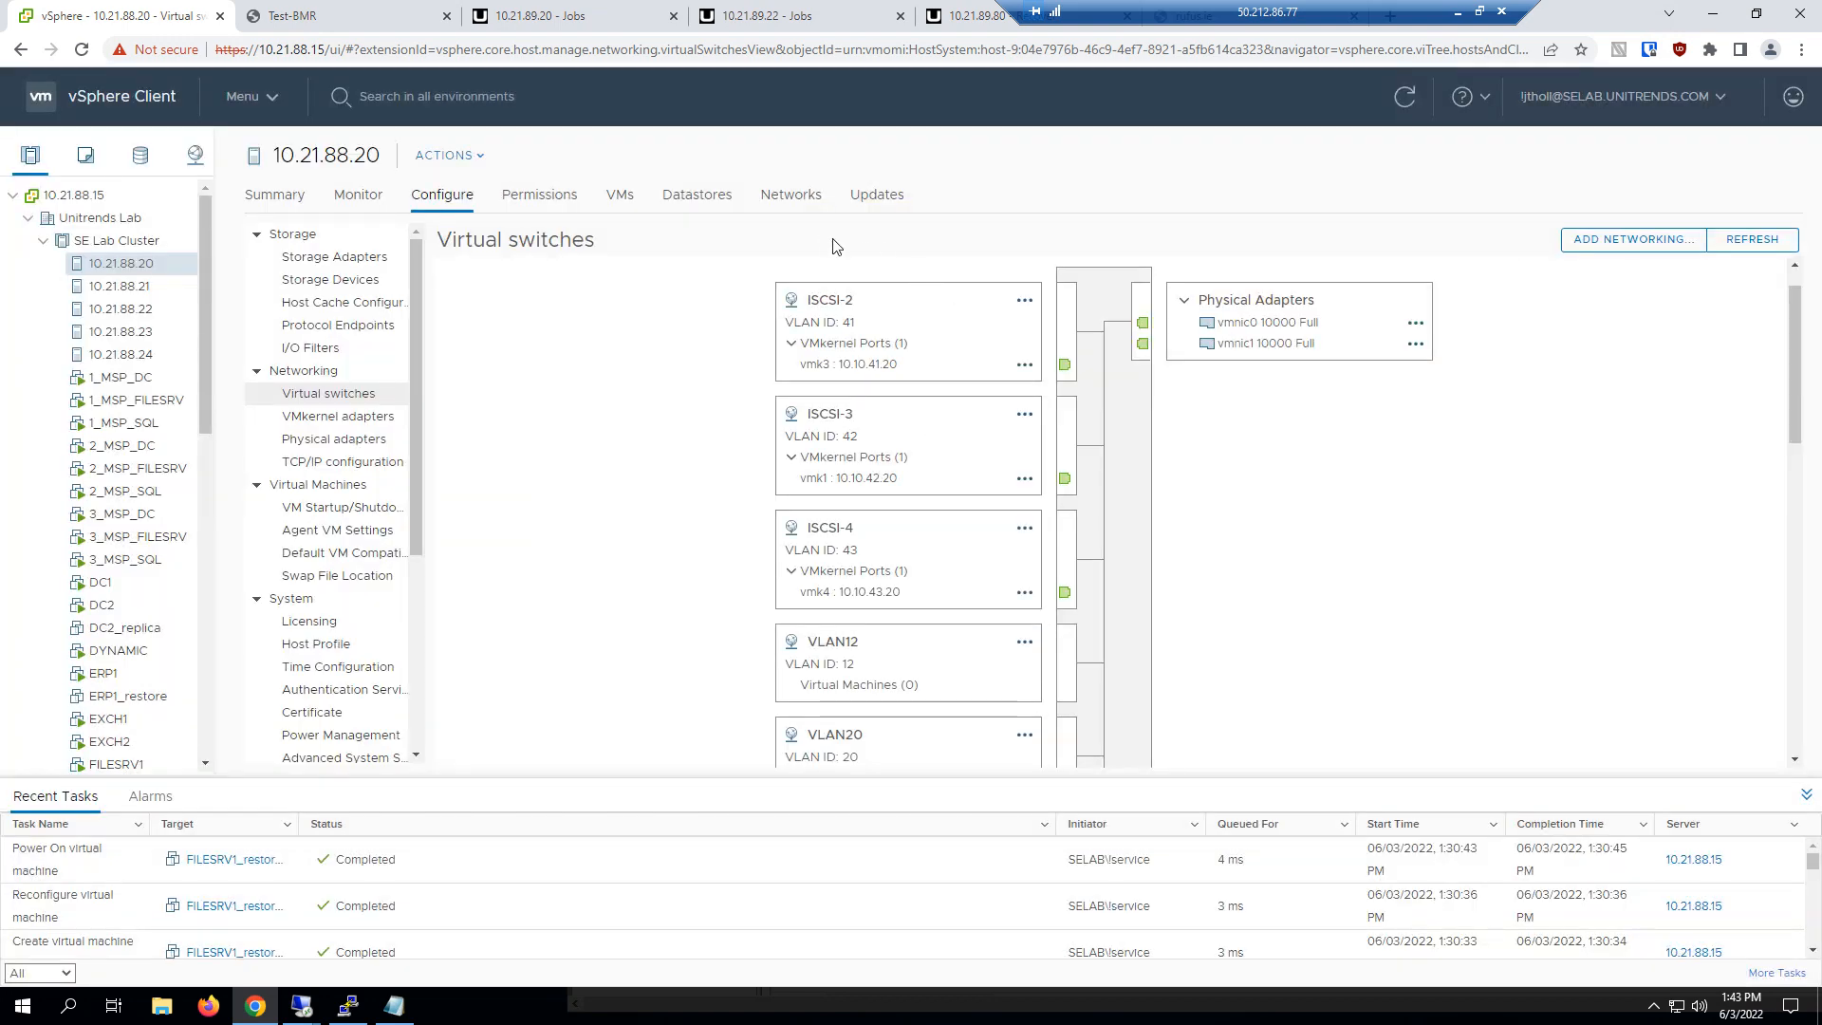
Switch to the Unitrends console at 10.21.89.20 and start creating a Data Copy Access job
click(558, 13)
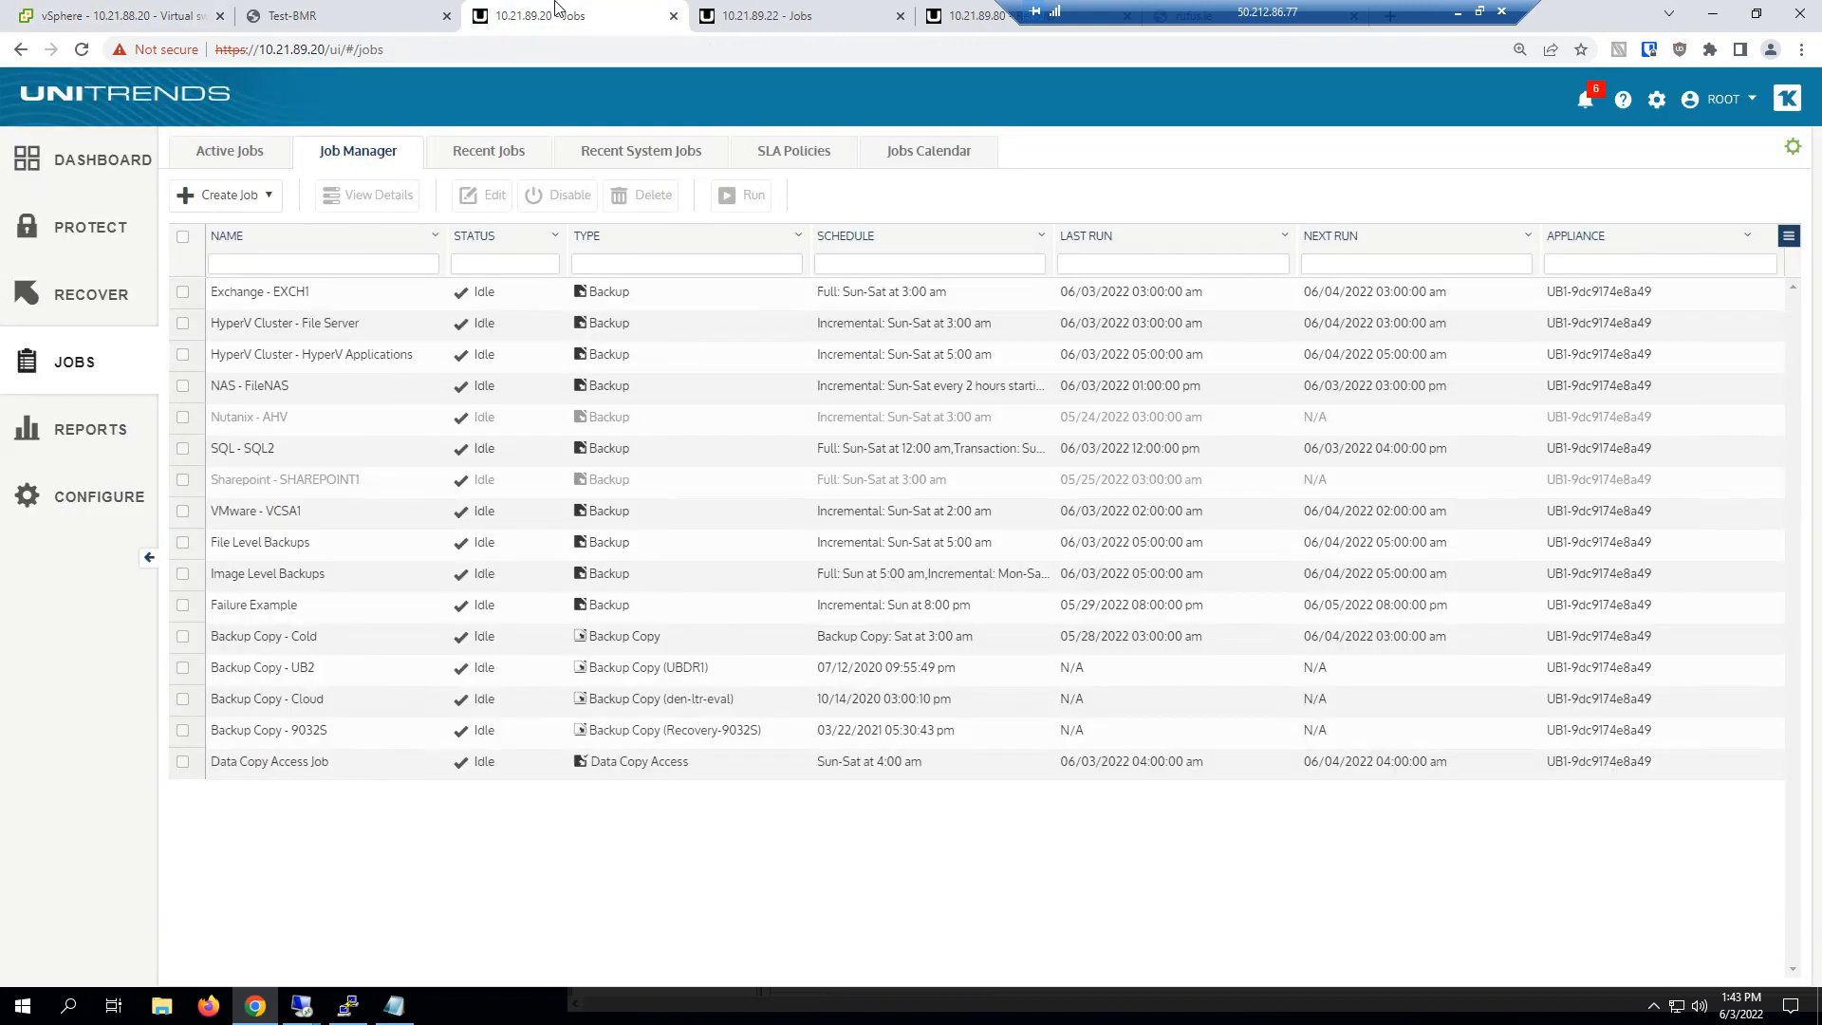
click(235, 197)
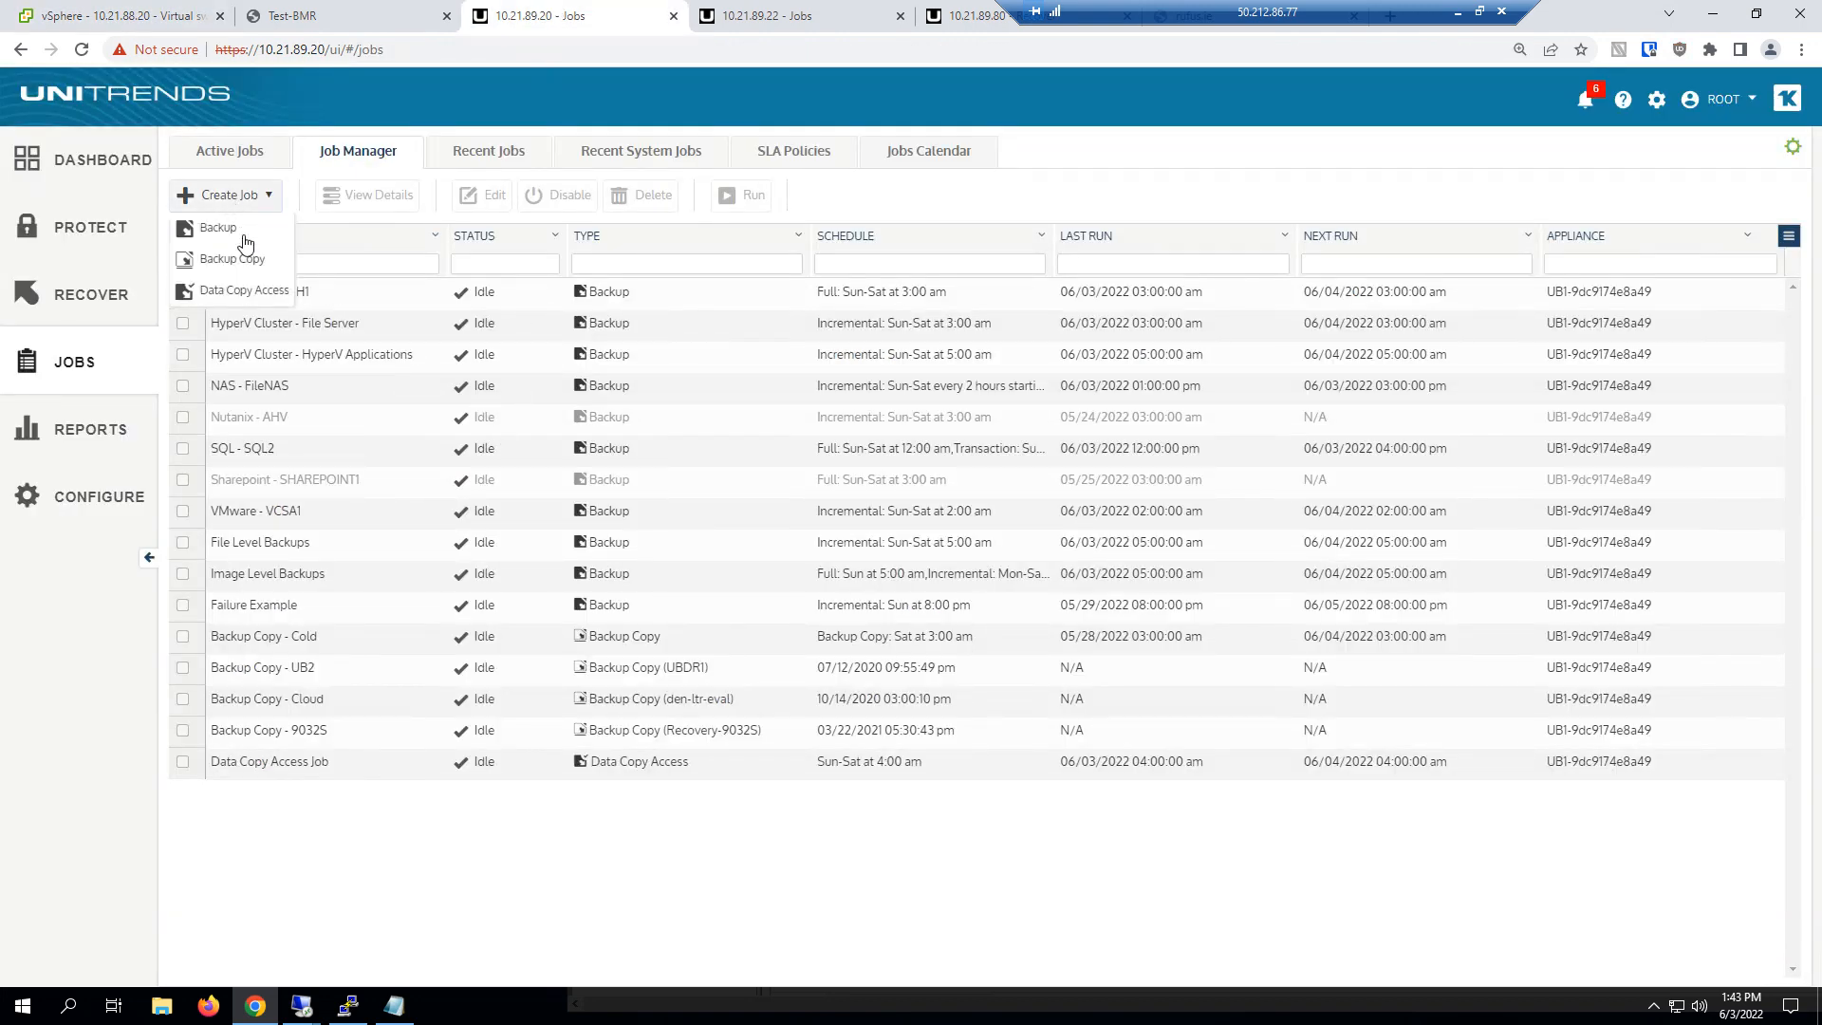
click(239, 300)
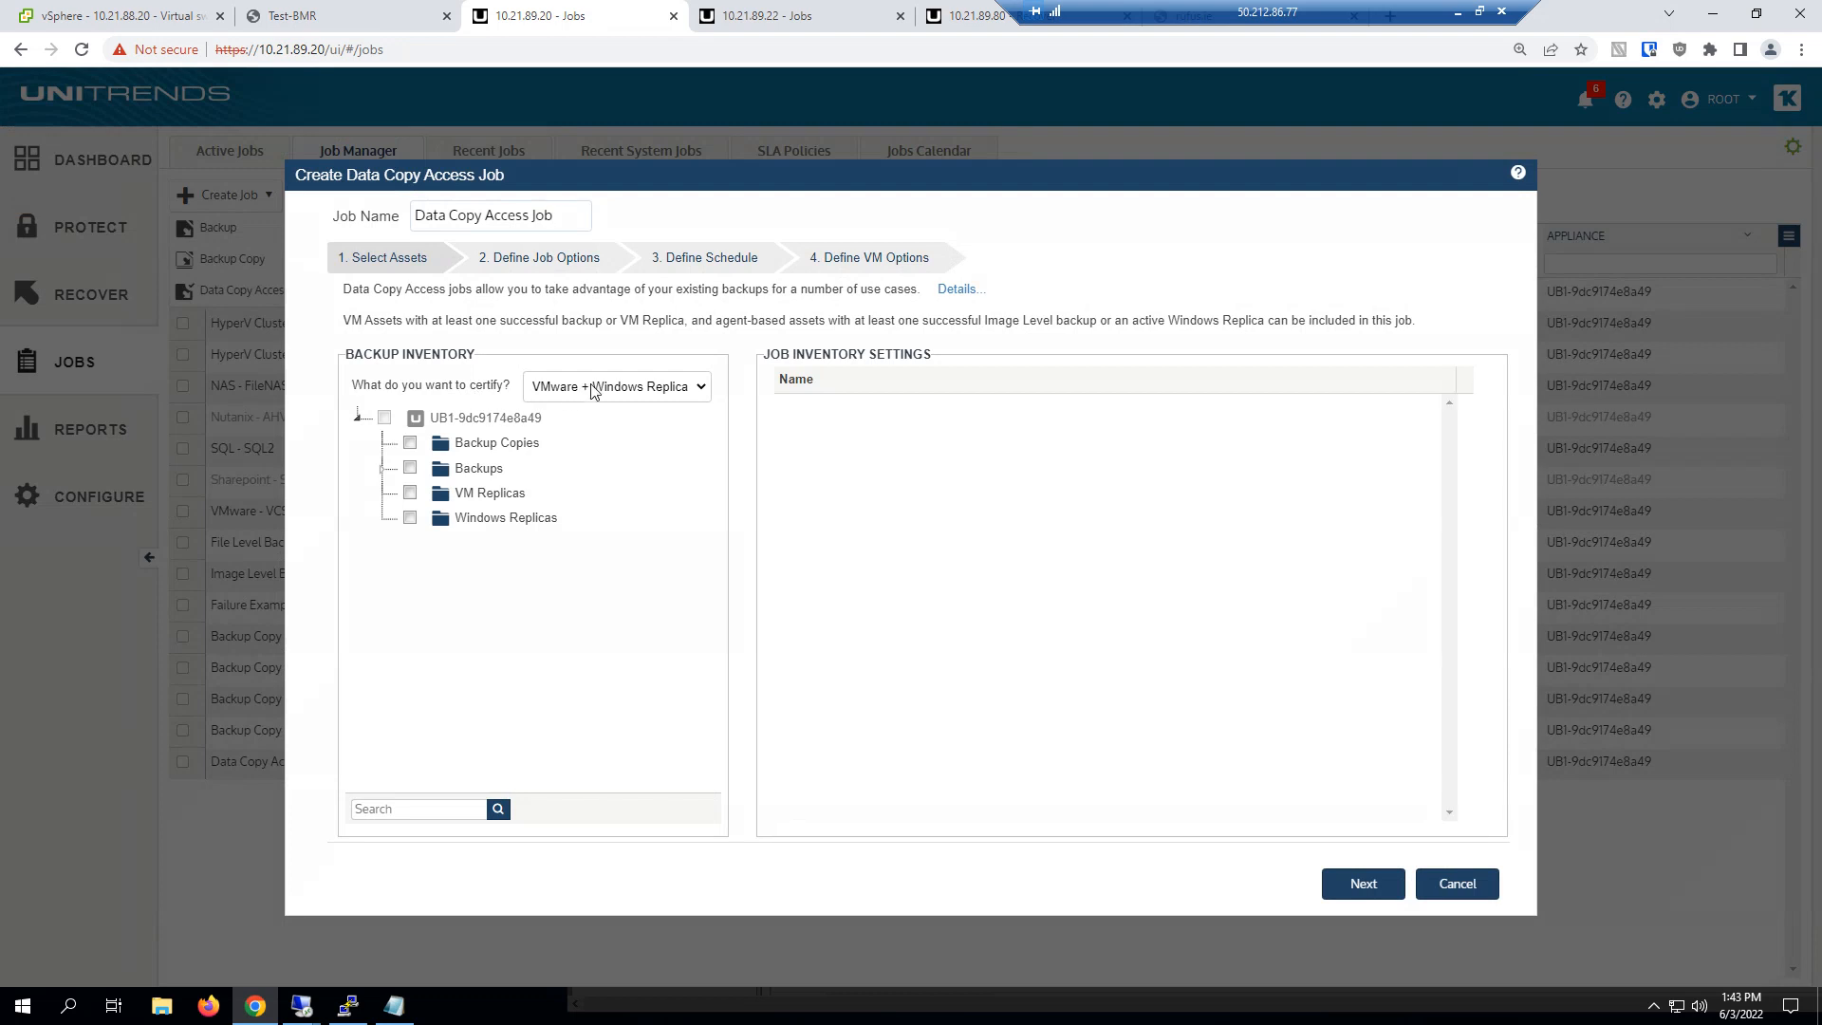
Include the DC1, SQL1 and ERP1 backups in the job inventory and continue to the job options
click(382, 468)
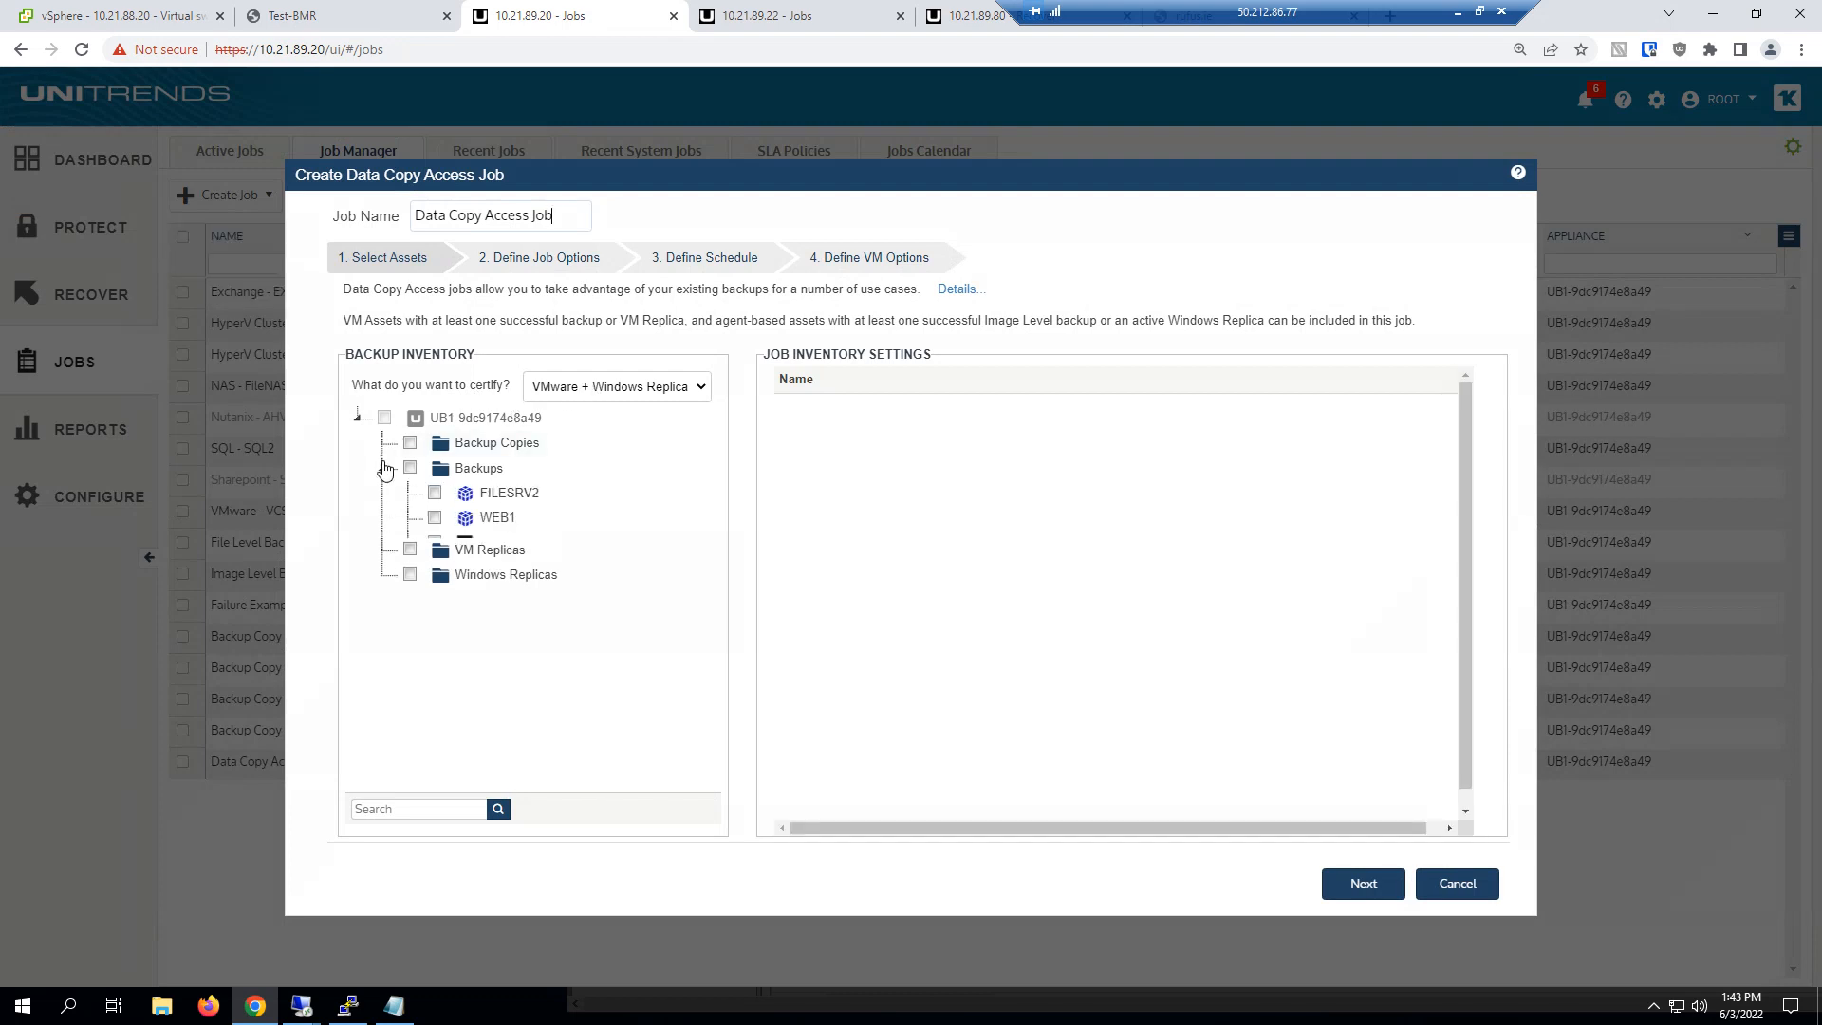
scroll(394, 632, down, 3)
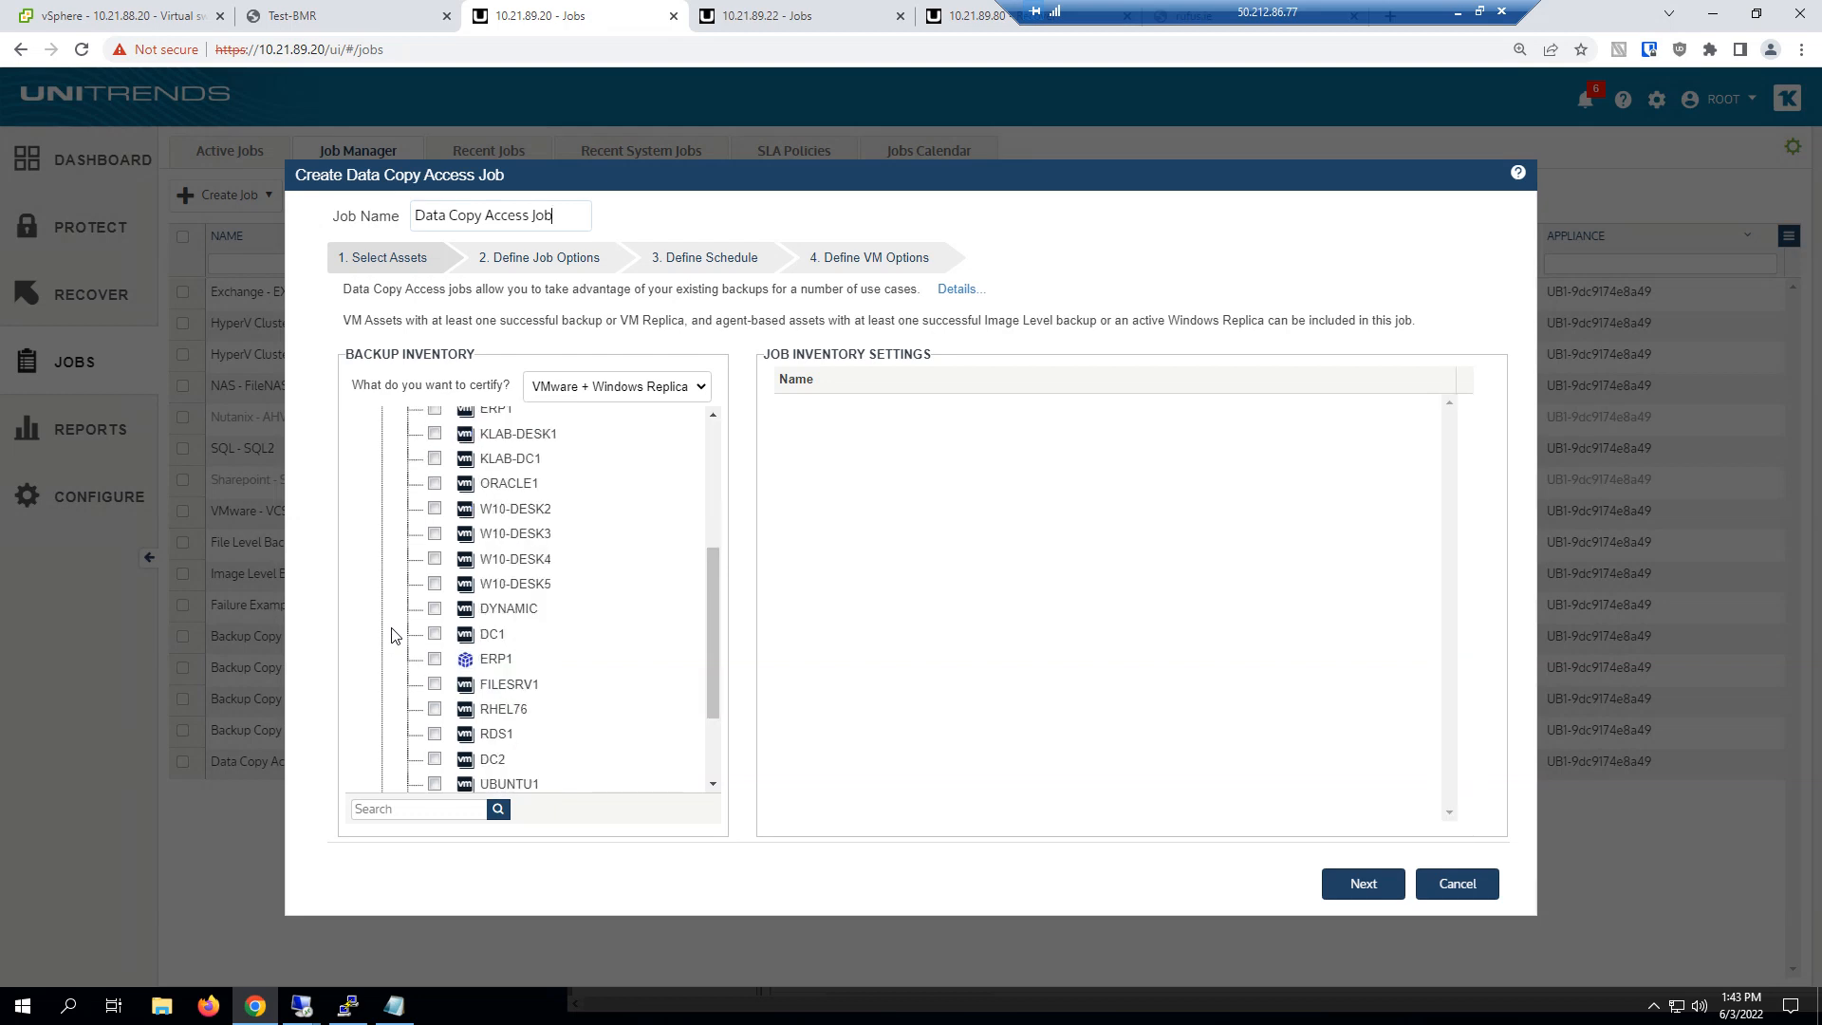
click(435, 634)
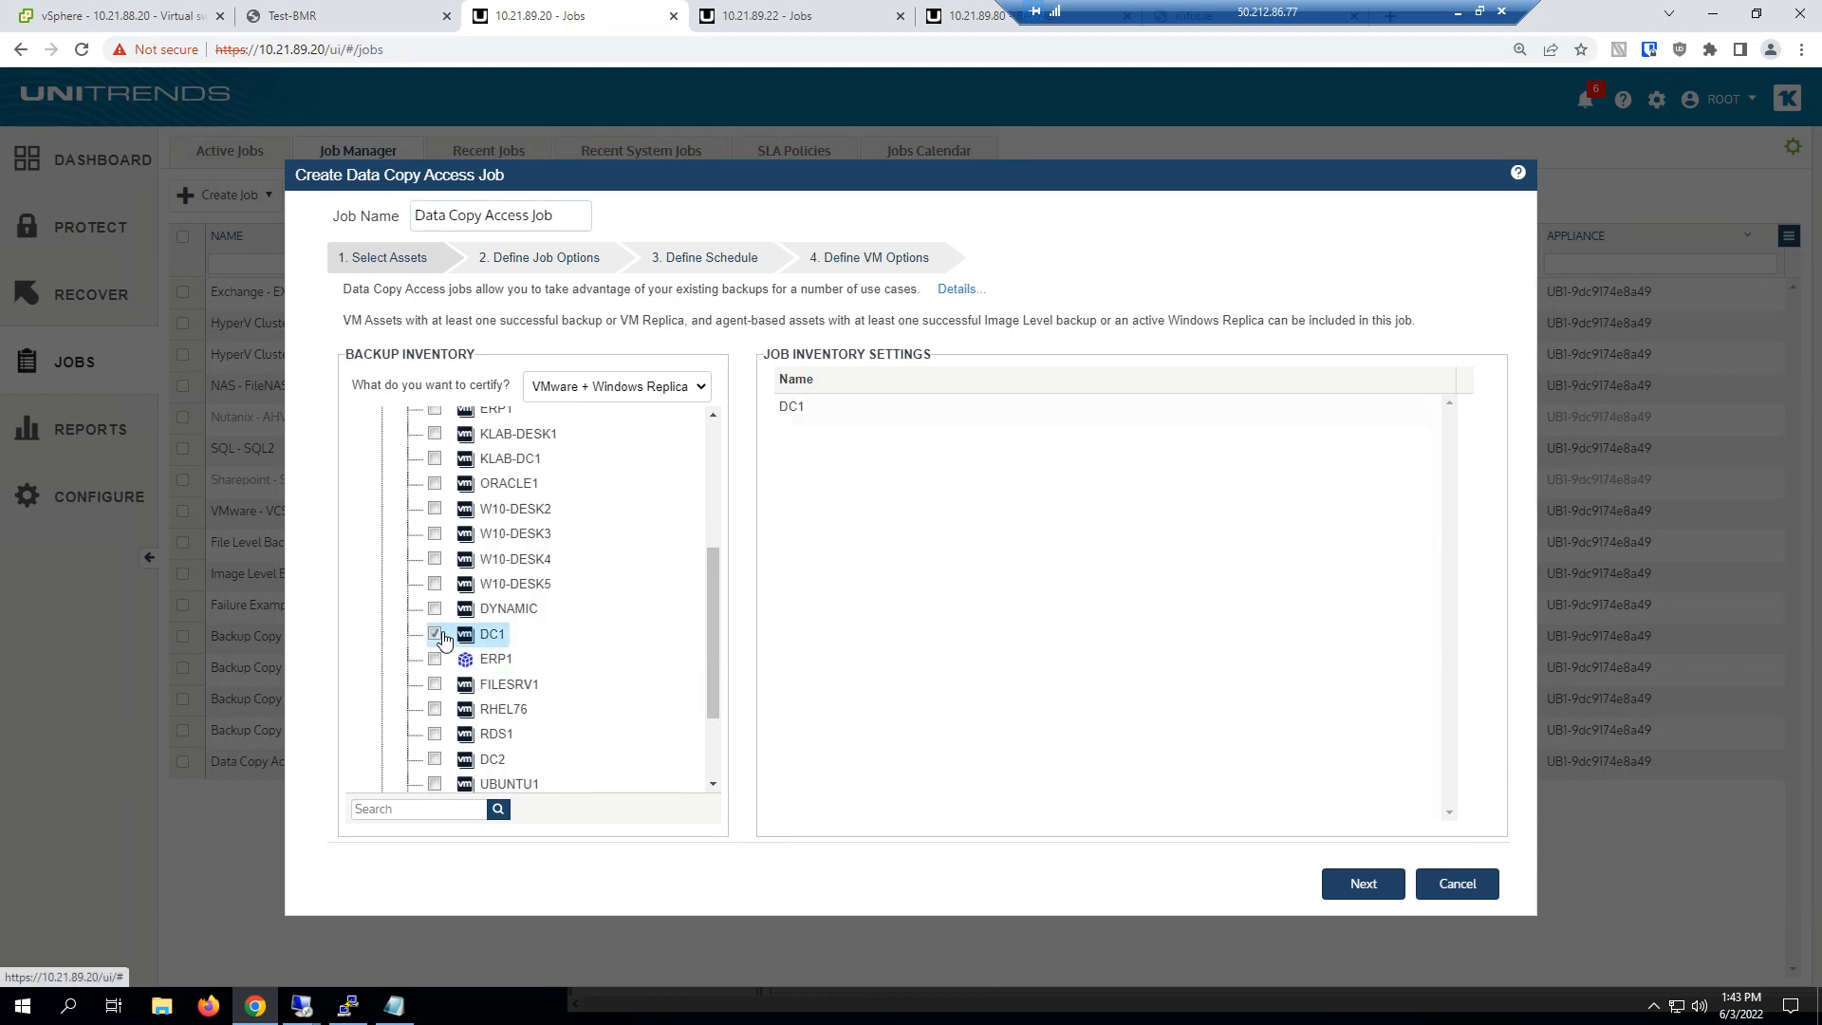
scroll(444, 638, down, 2)
click(460, 678)
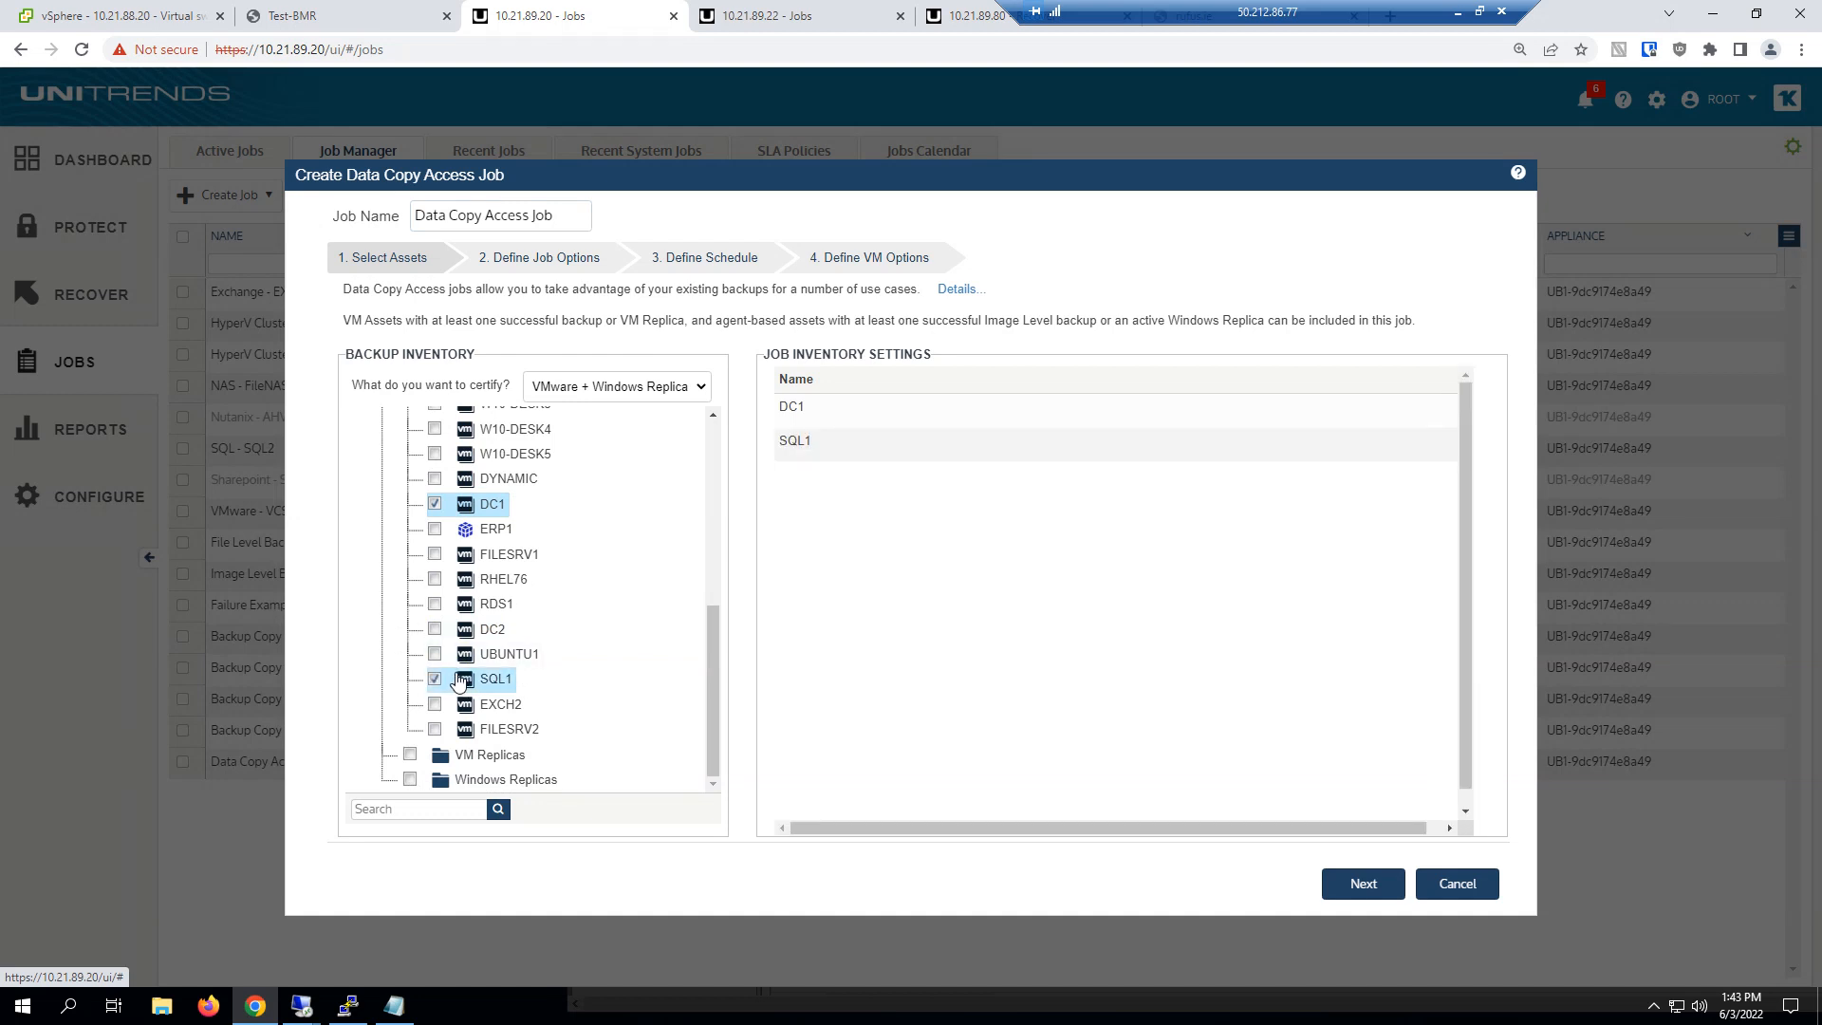
scroll(380, 671, up, 6)
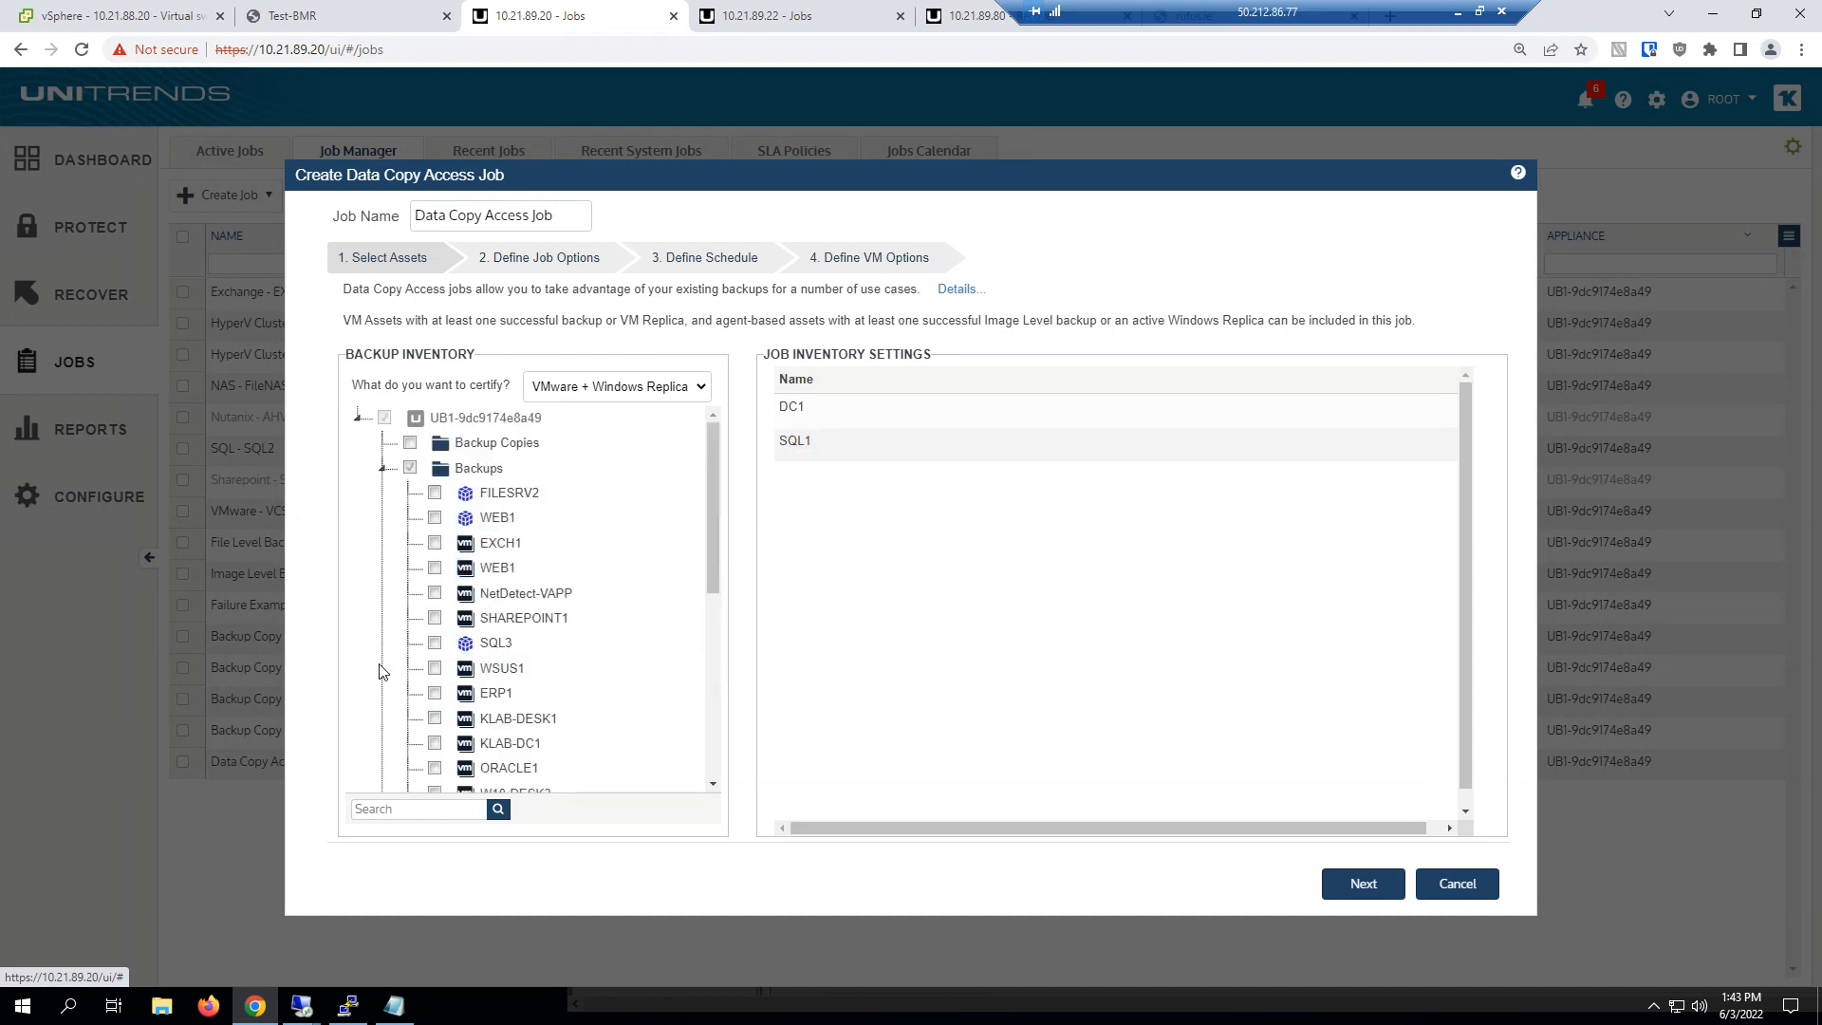
scroll(381, 654, down, 6)
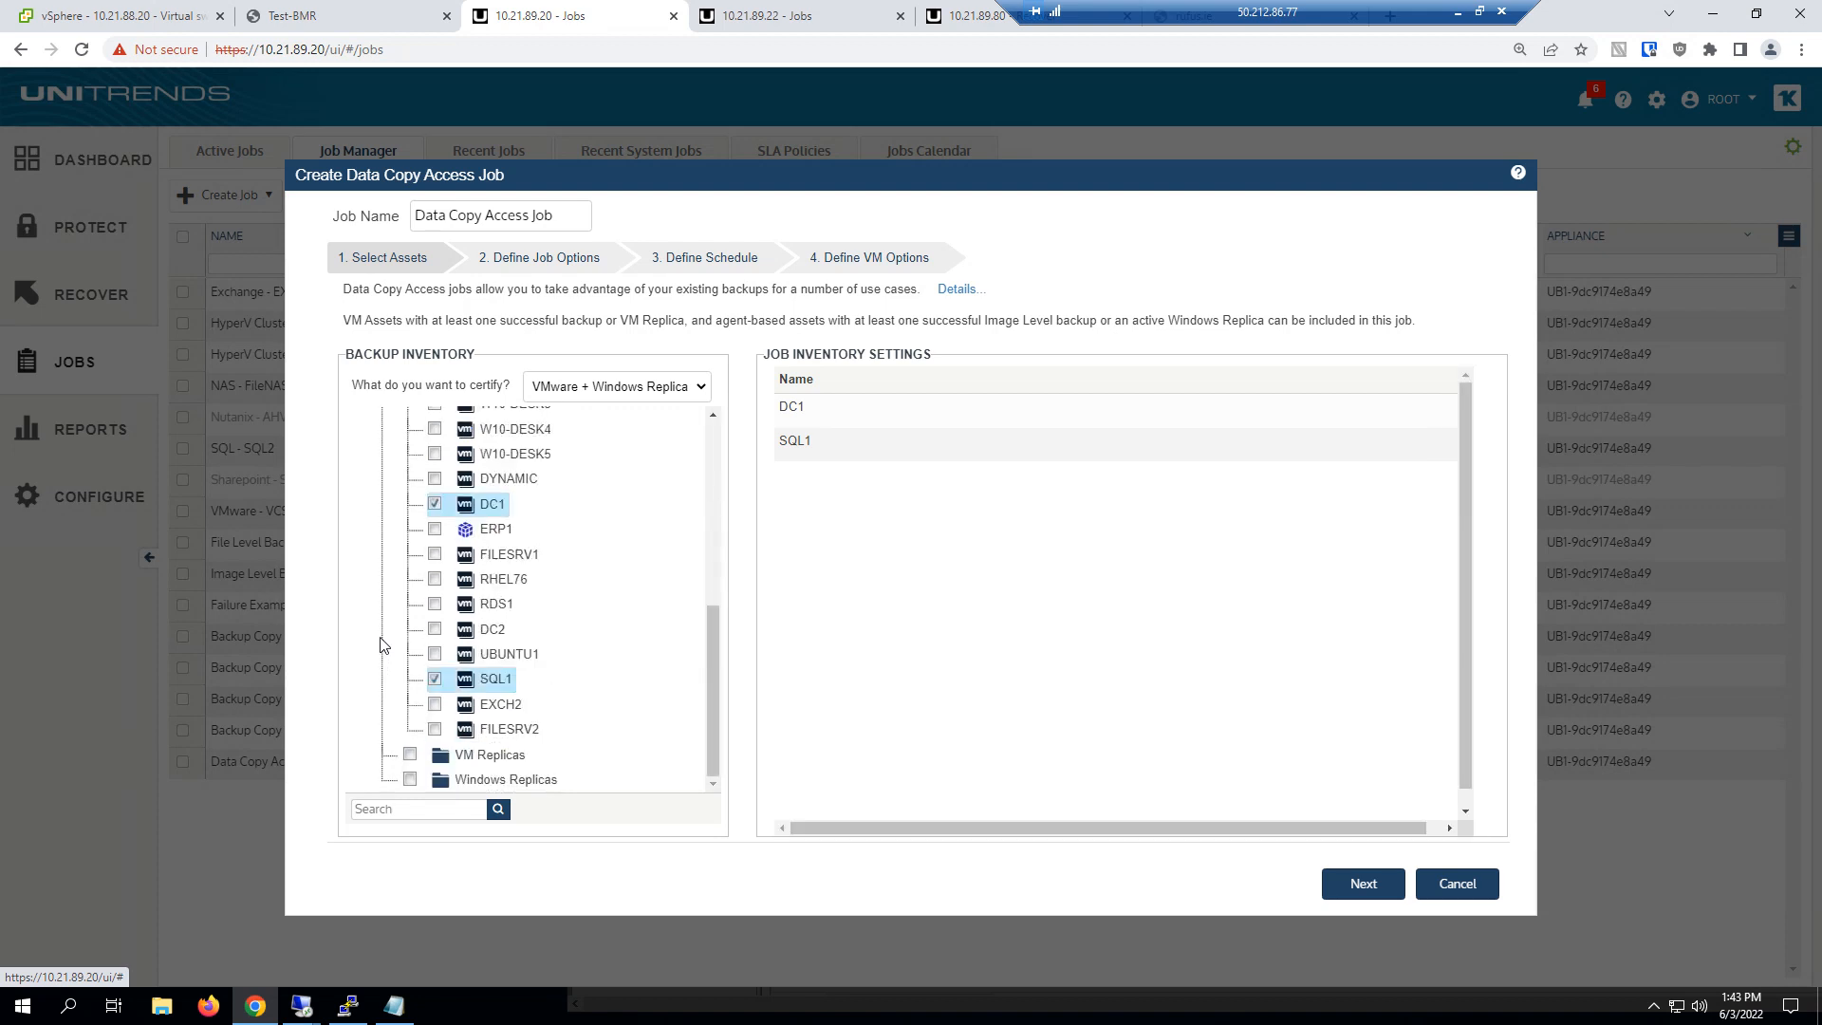
click(465, 532)
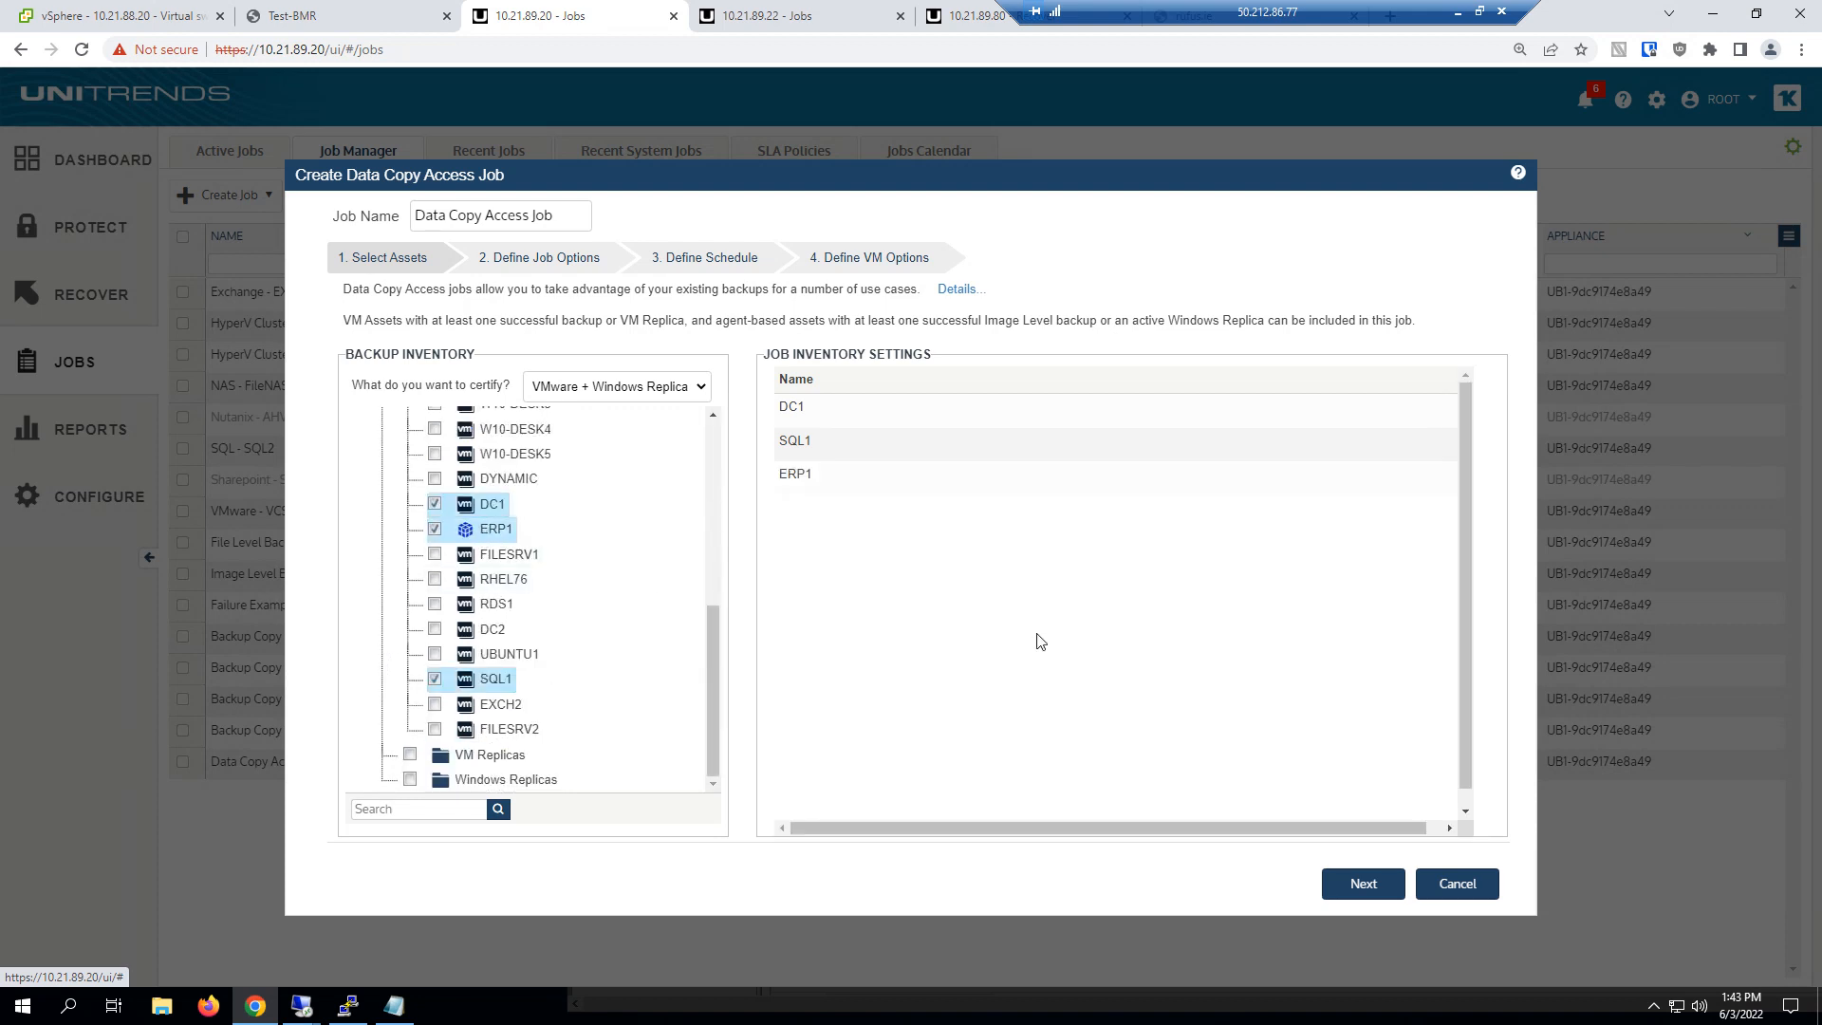
click(1352, 885)
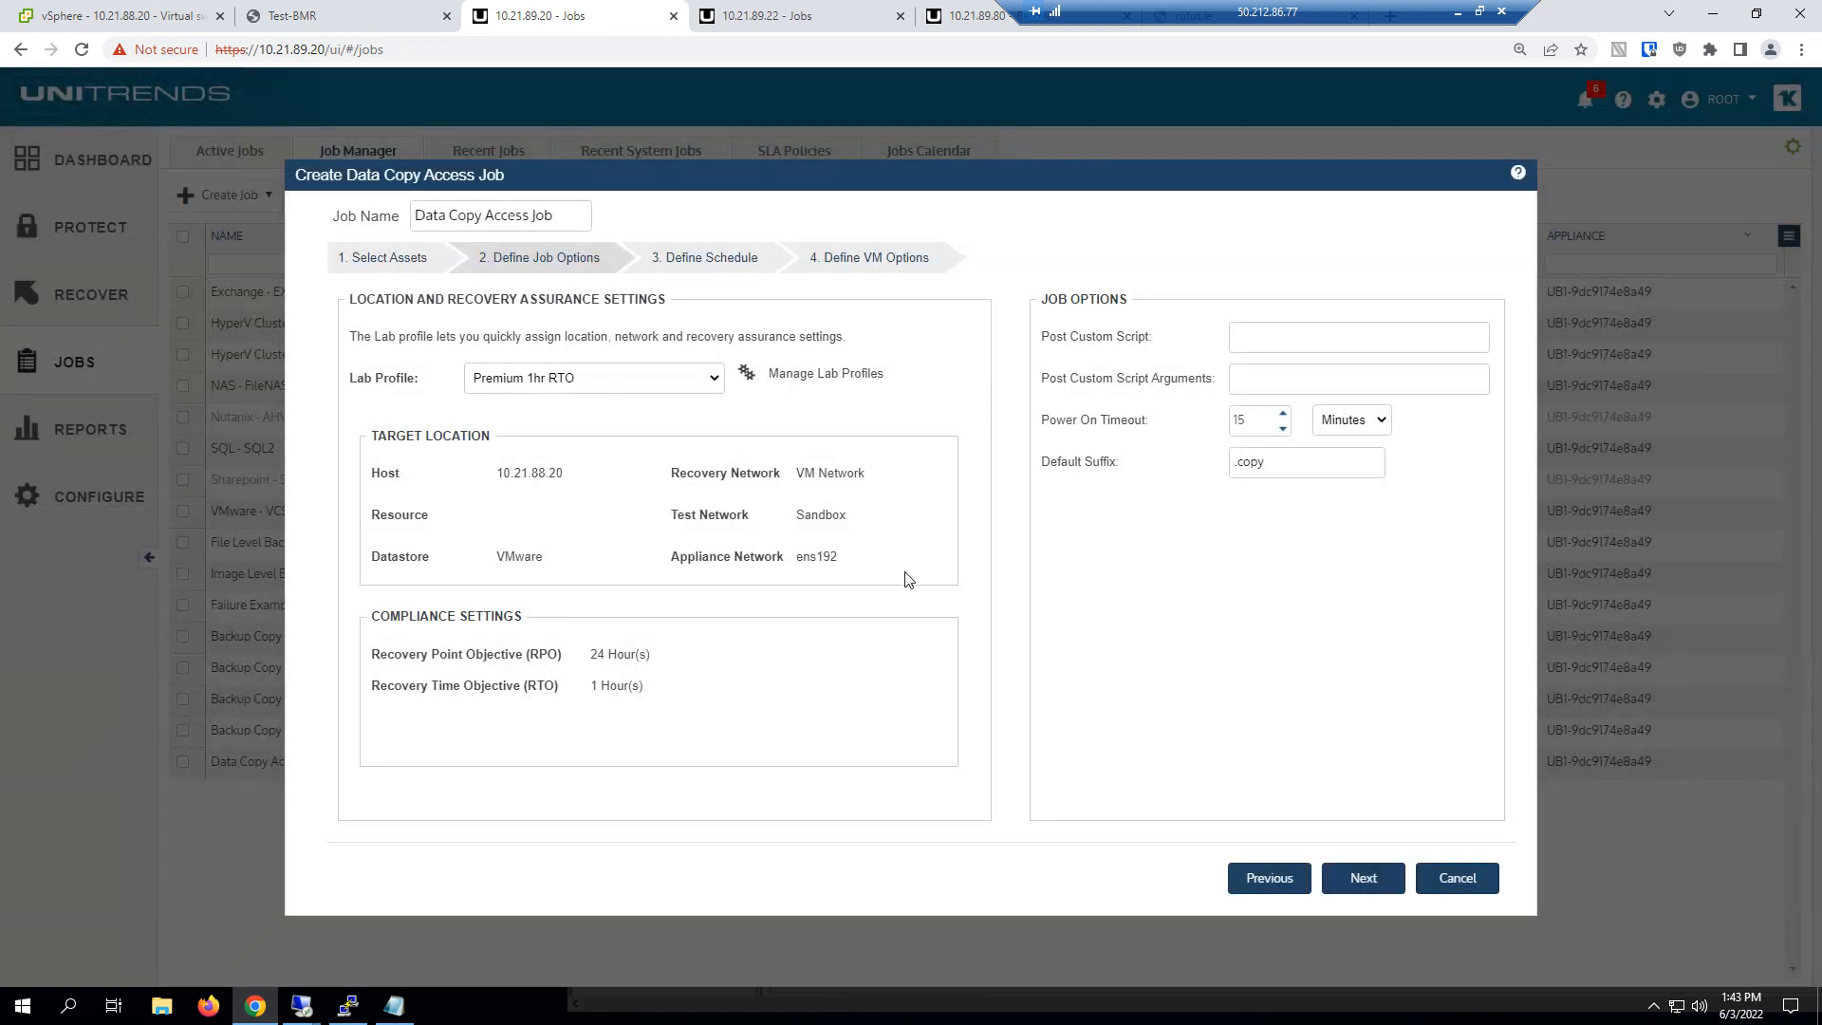
Review the target location and recovery assurance settings of the Premium 1hr RTO lab profile without changing them
click(797, 373)
click(673, 459)
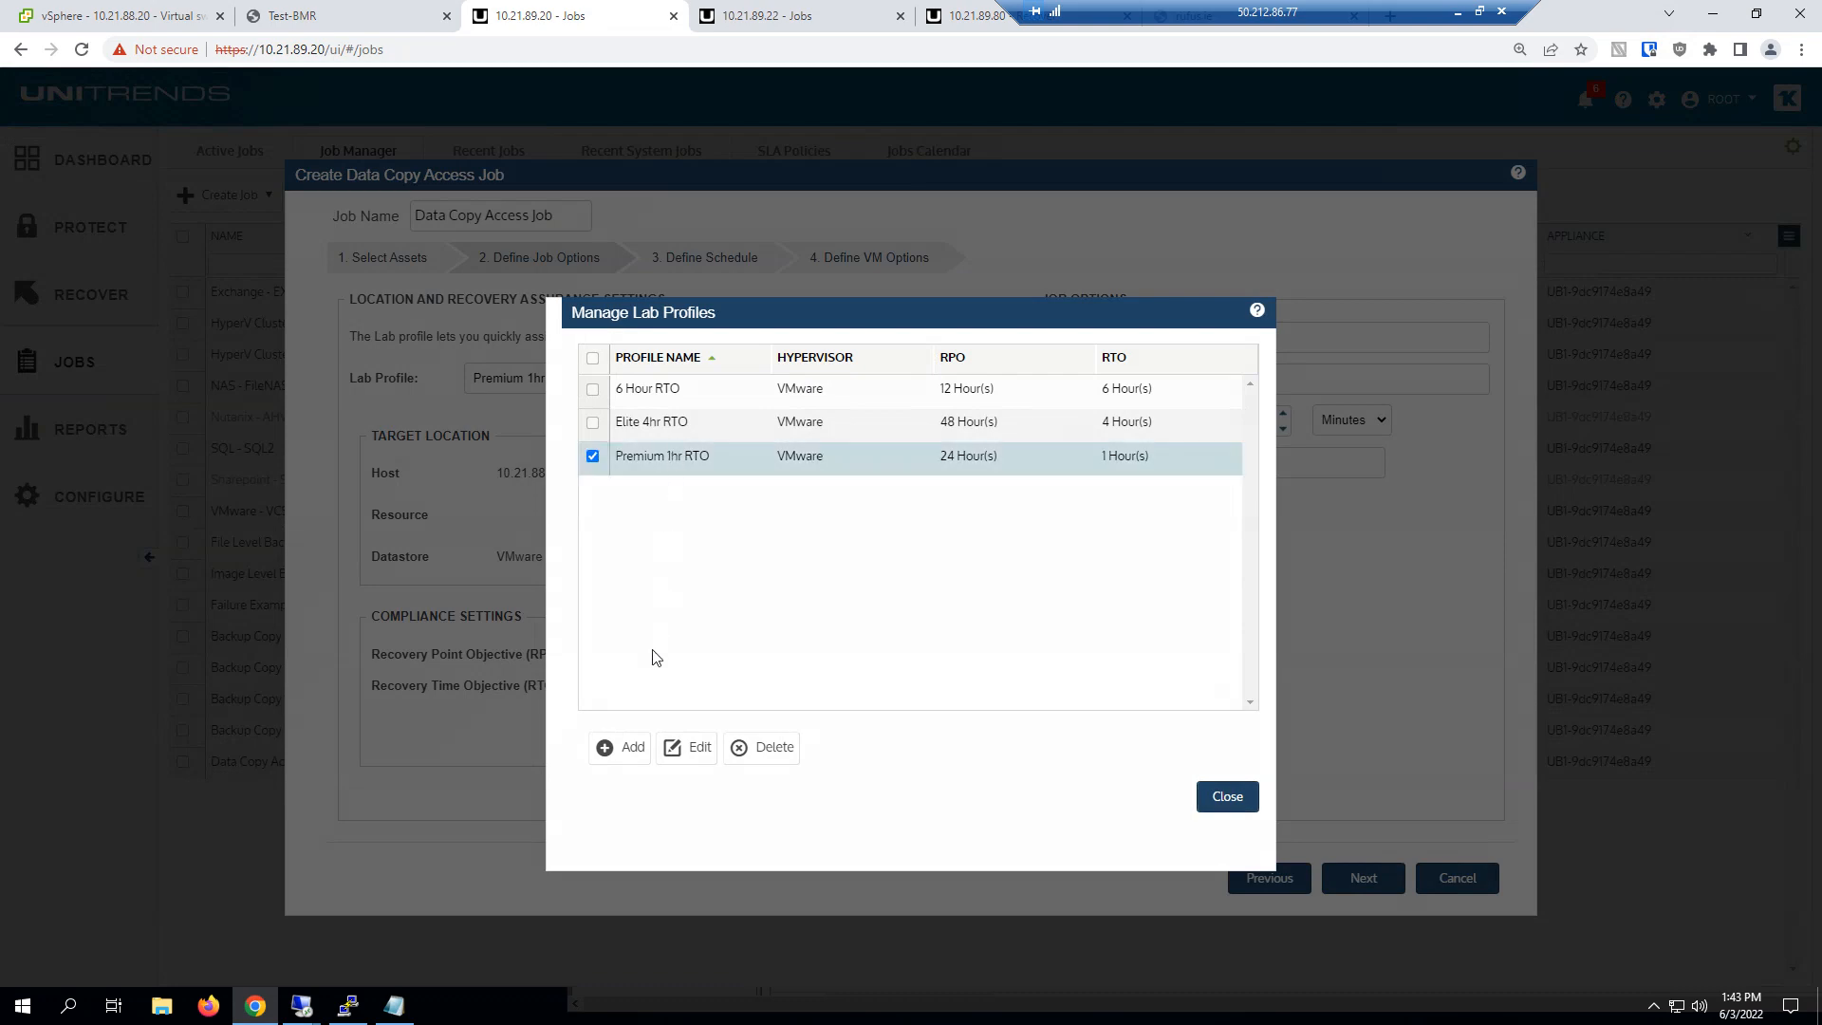
click(676, 747)
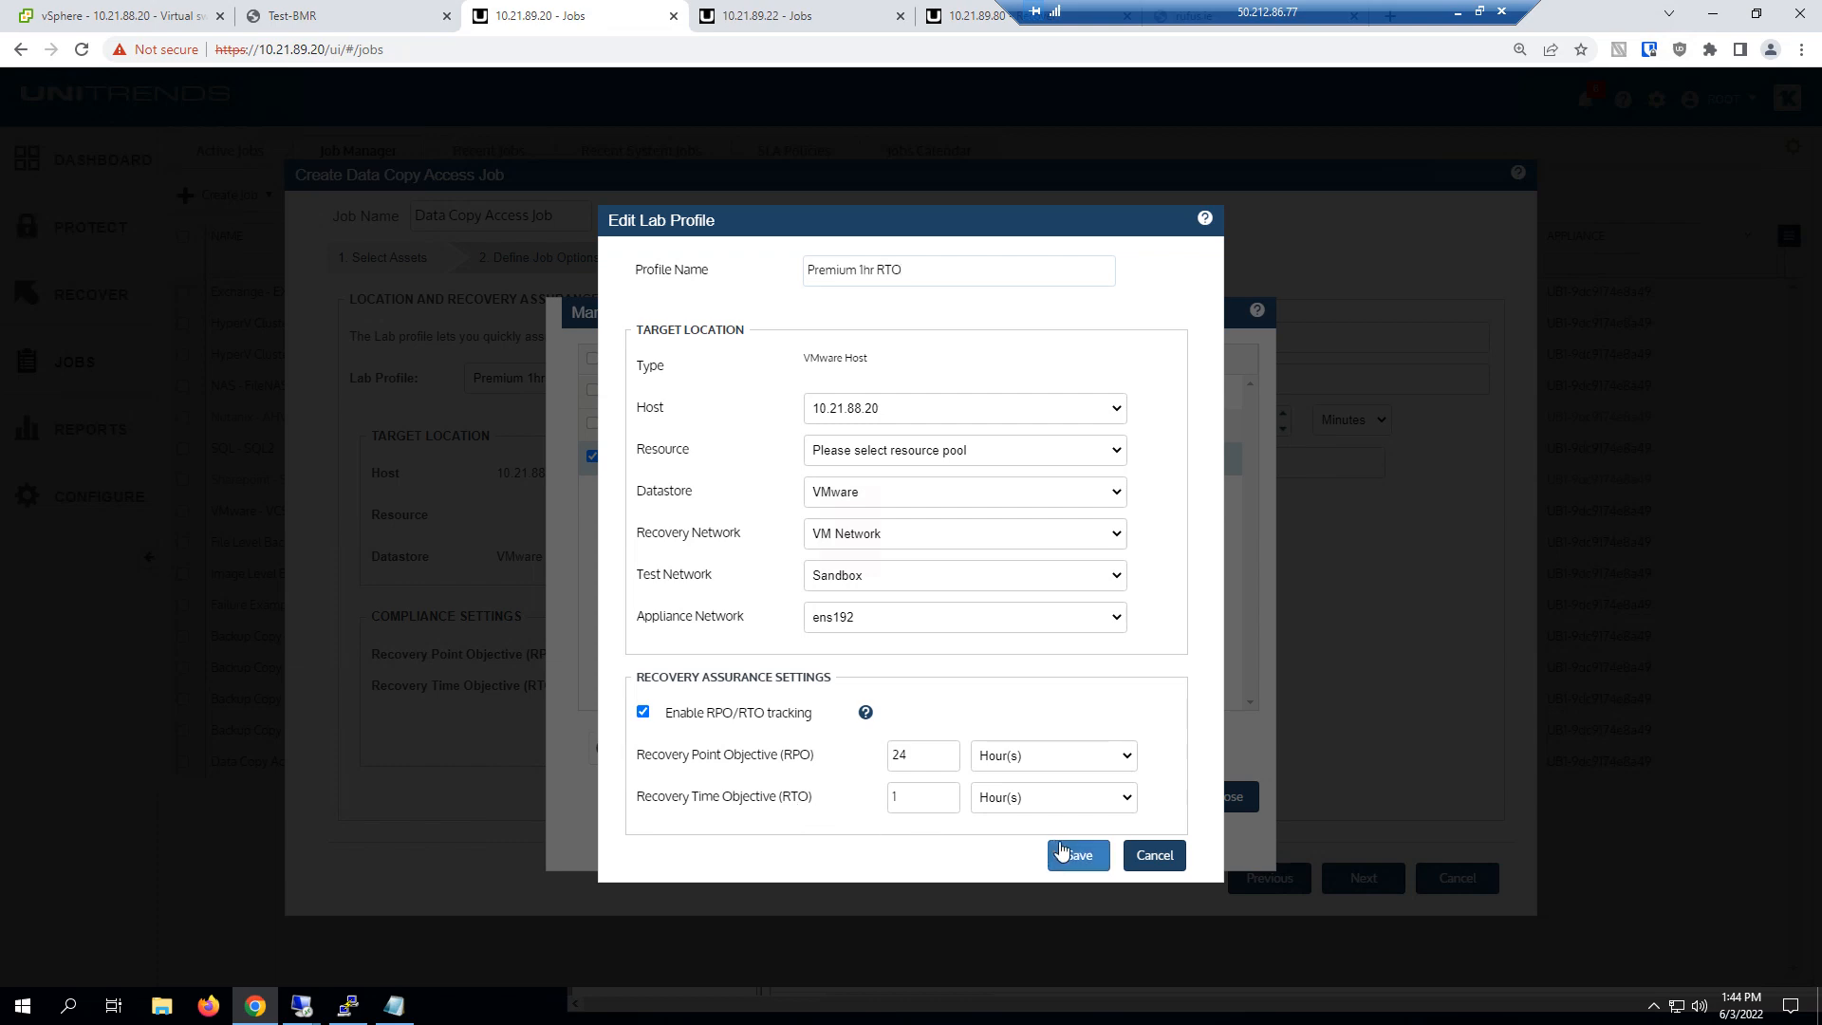
click(1154, 855)
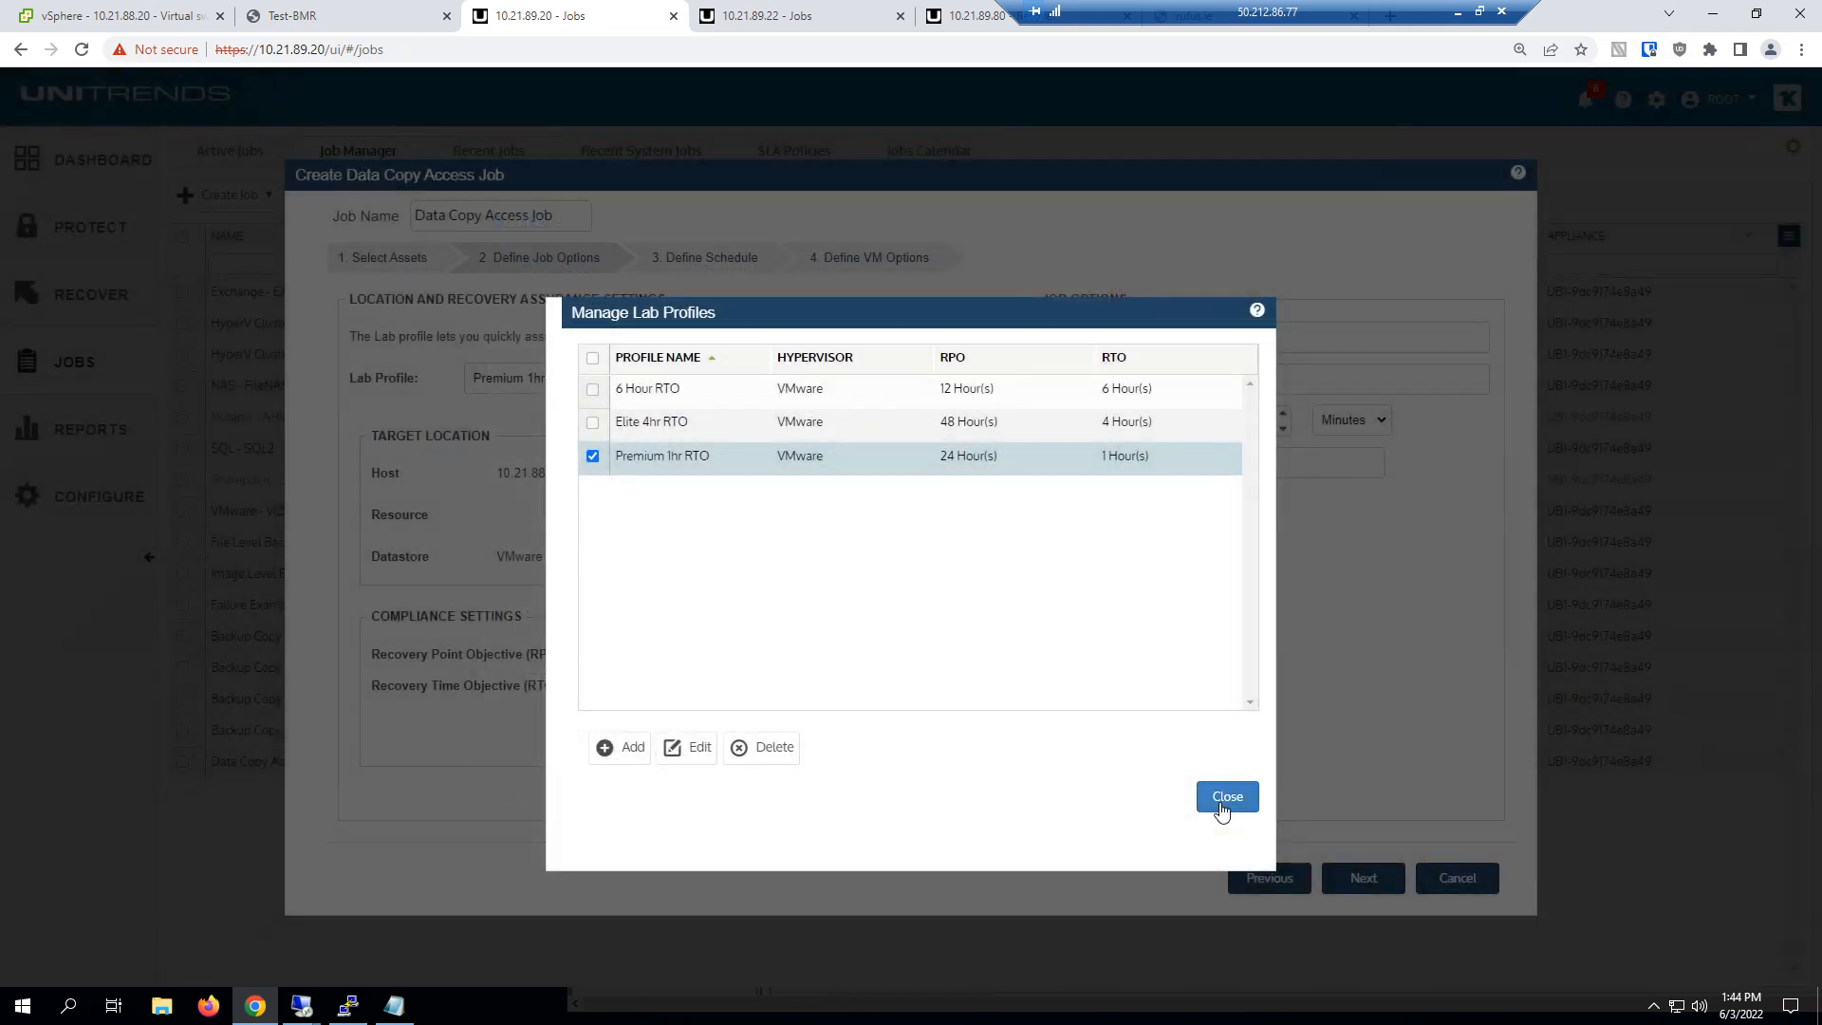
click(1224, 799)
Set the job's default suffix to .DCA and continue to the schedule
double_click(1296, 462)
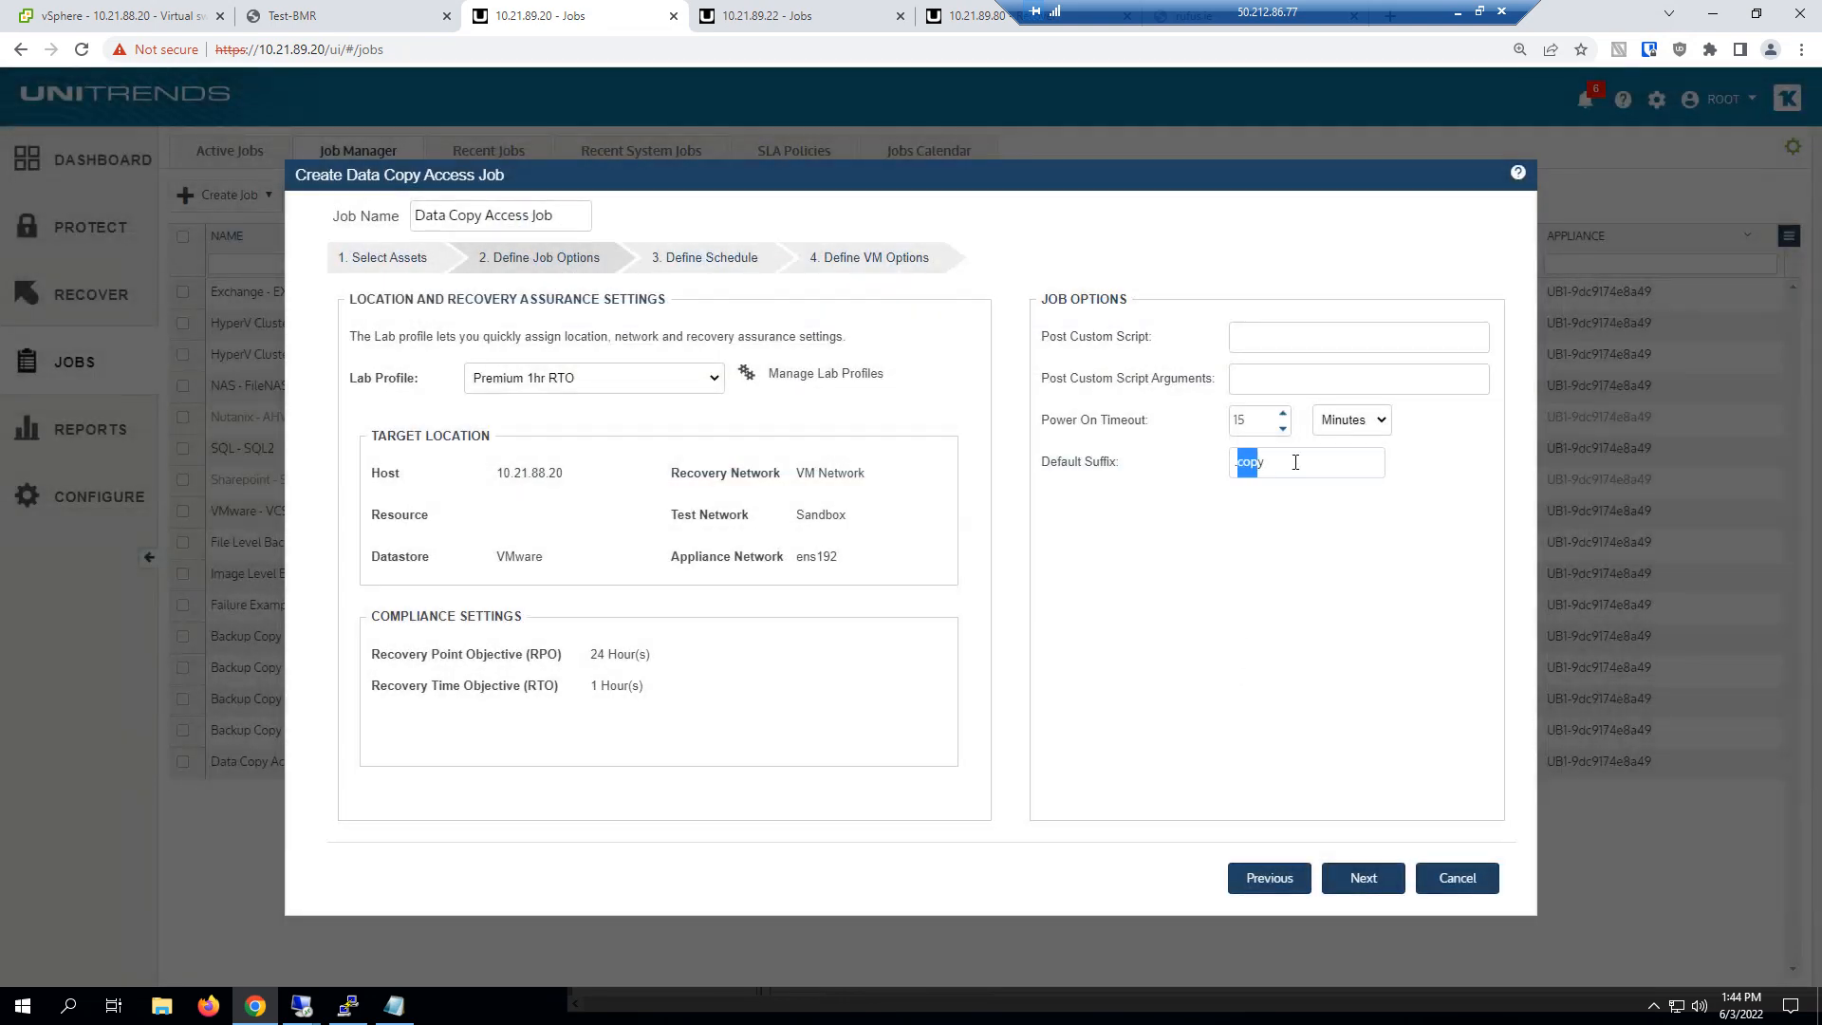
text(DCA)
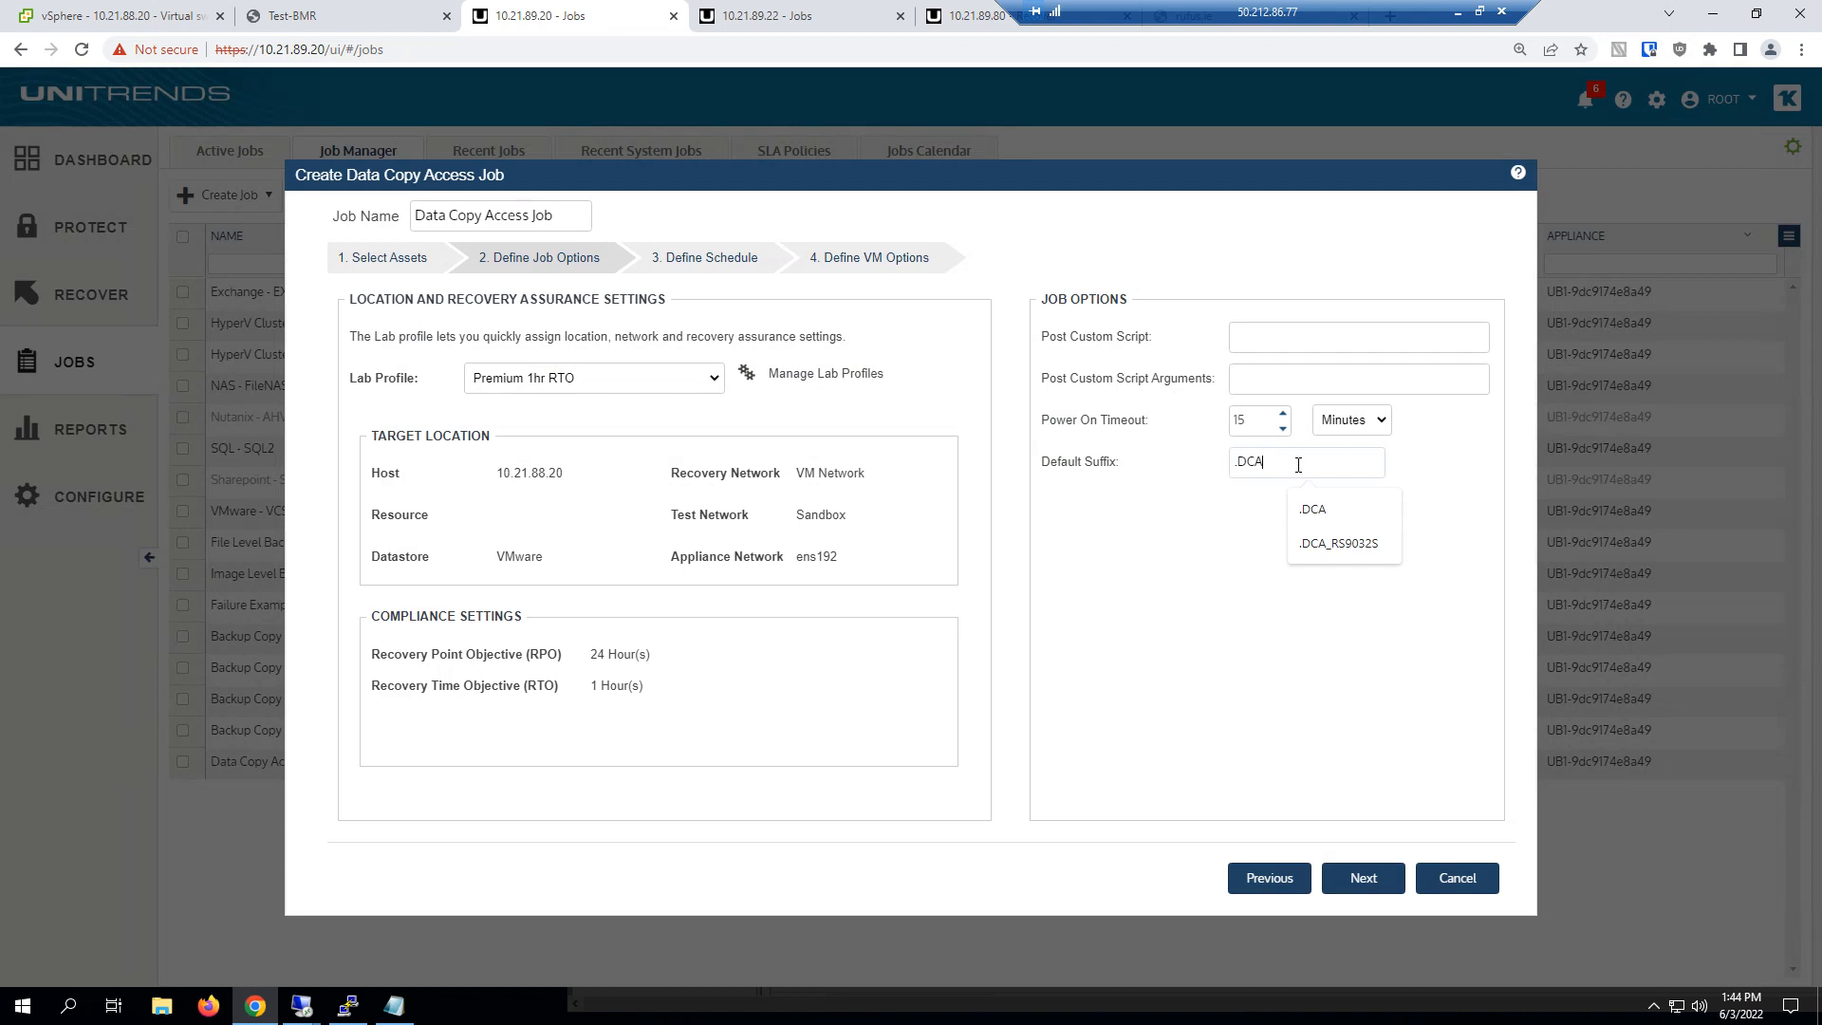
click(1202, 613)
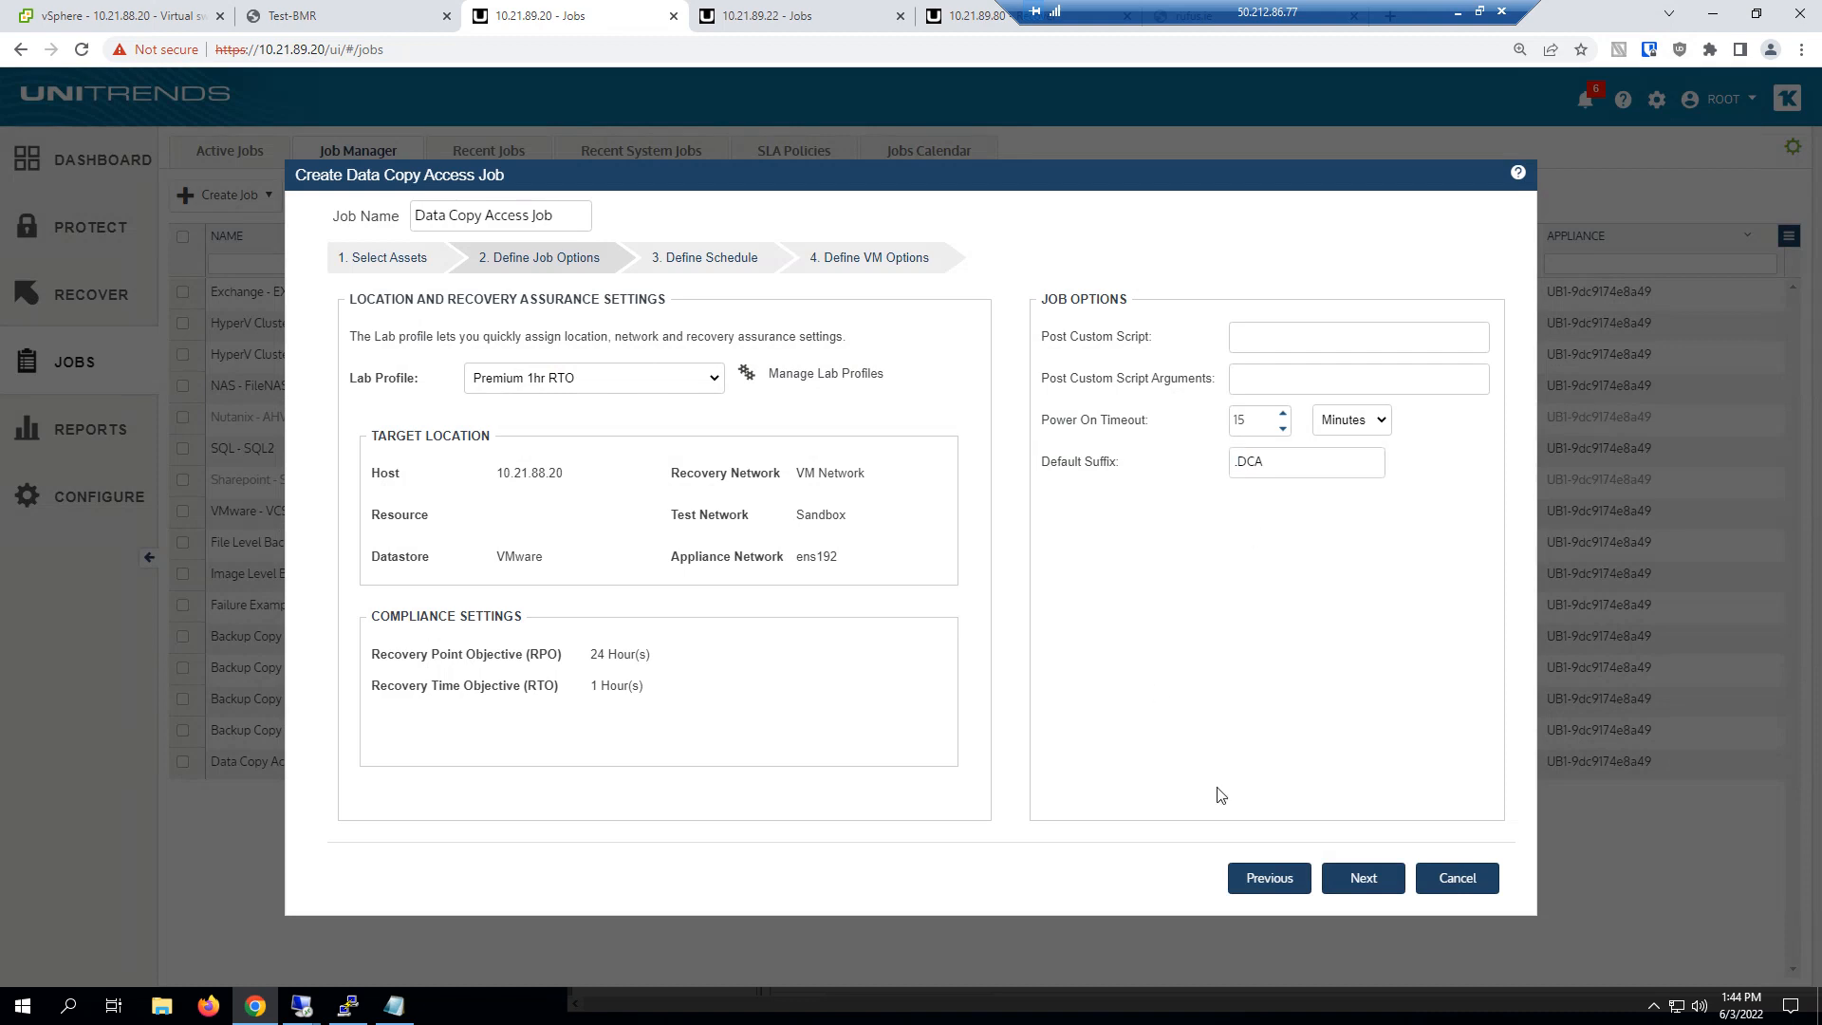
click(1348, 880)
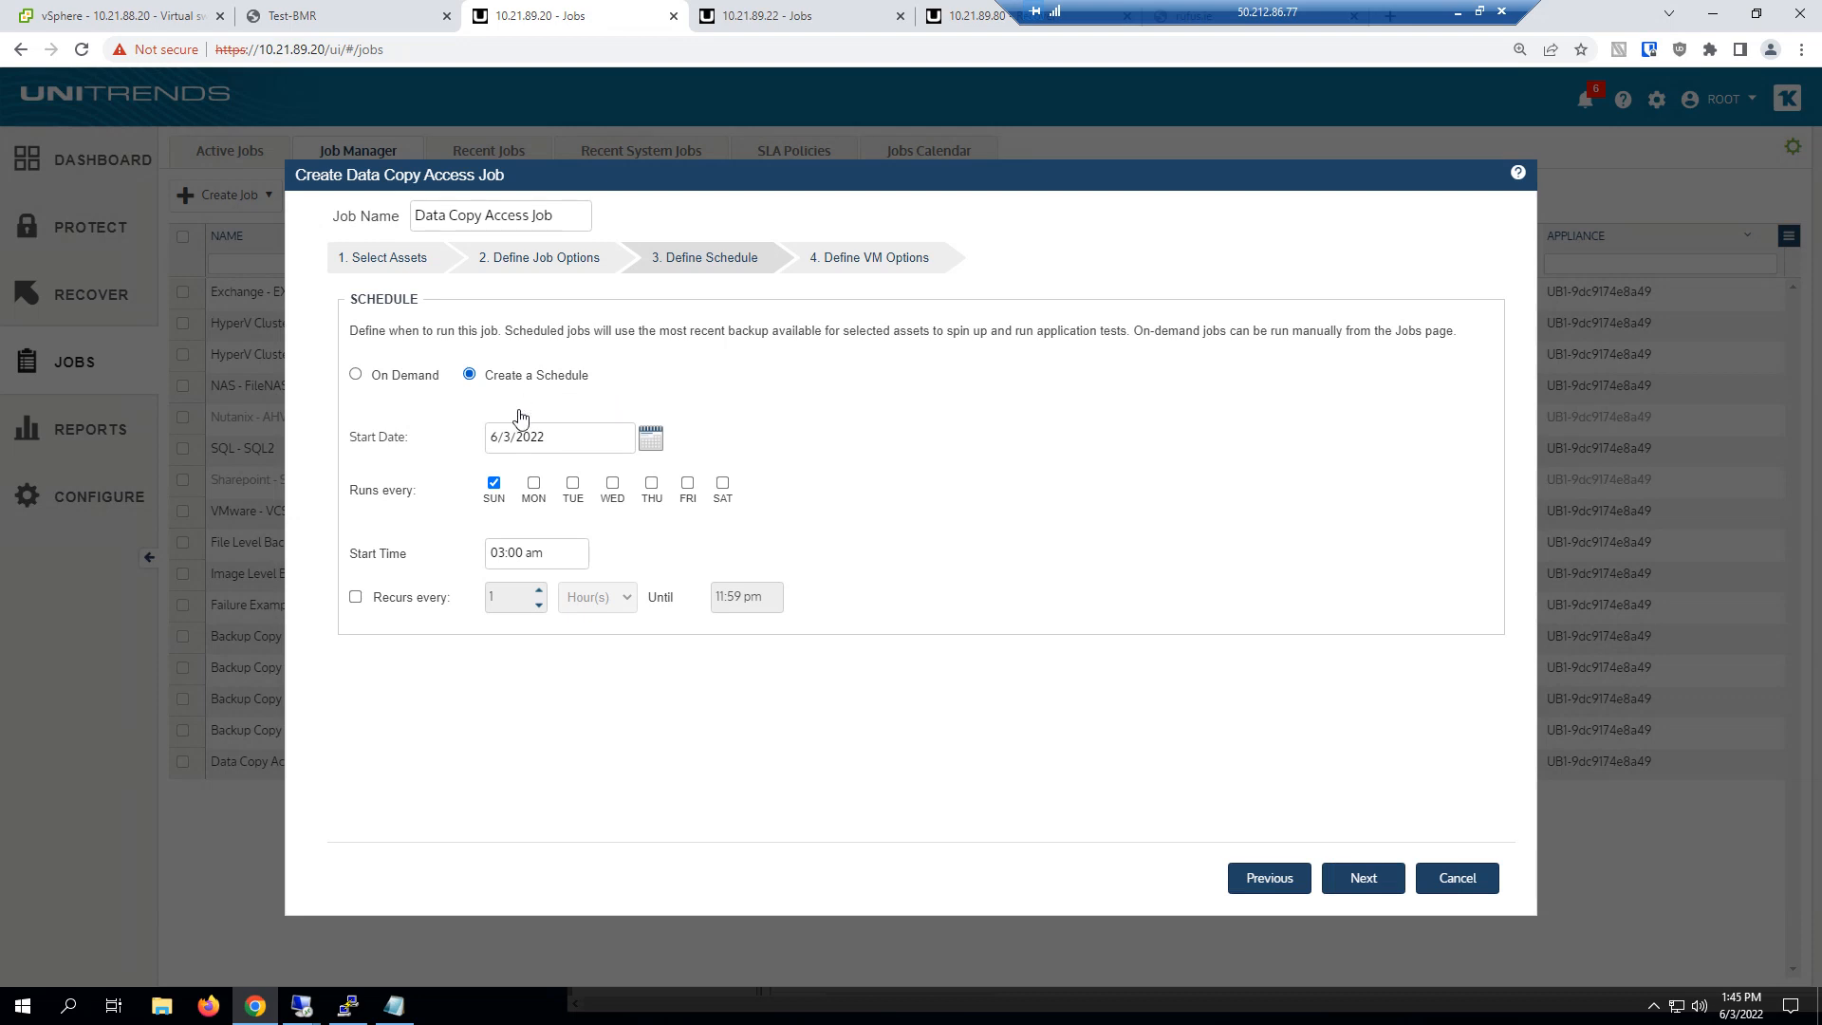
Schedule the job for Monday through Saturday as well as Sunday, set the start hour to 5, and continue to the VM options
click(534, 483)
click(572, 483)
click(612, 483)
click(651, 483)
click(689, 484)
click(722, 483)
click(491, 552)
text(5)
click(1340, 881)
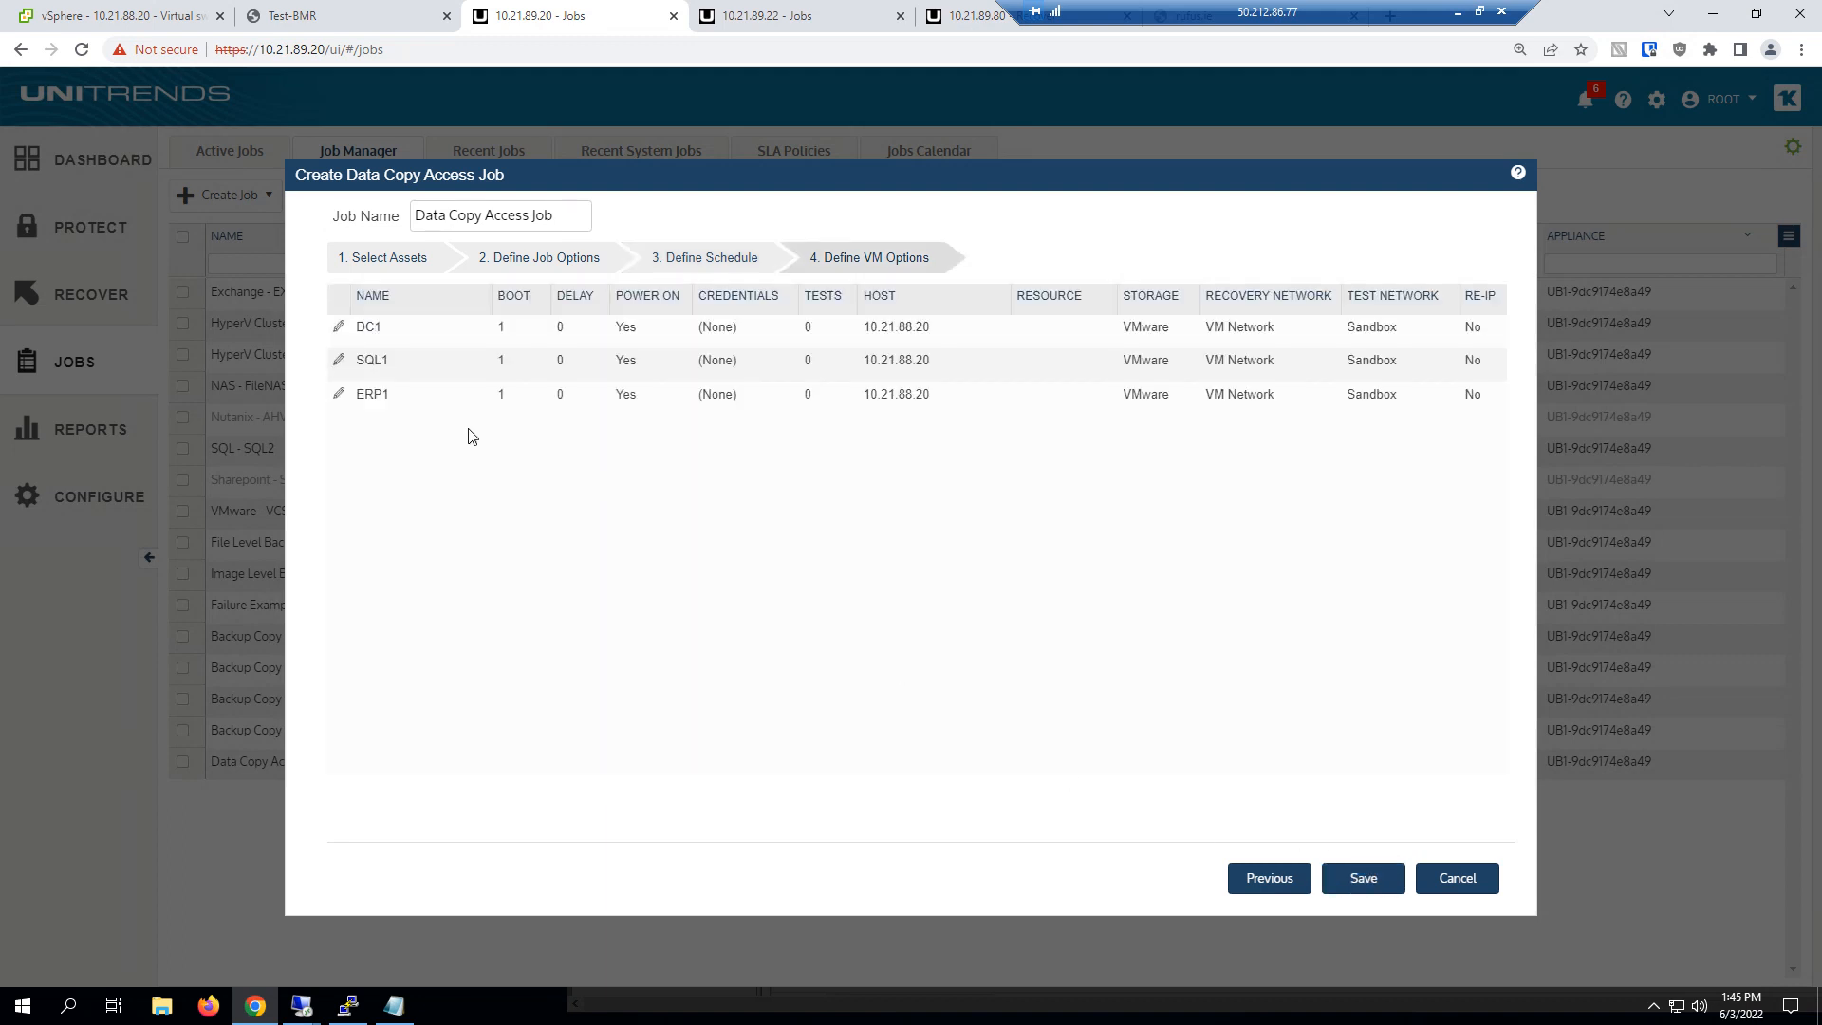
Give DC1 a delay of 2 minutes and assign it the Backup !Service guest credentials
click(339, 327)
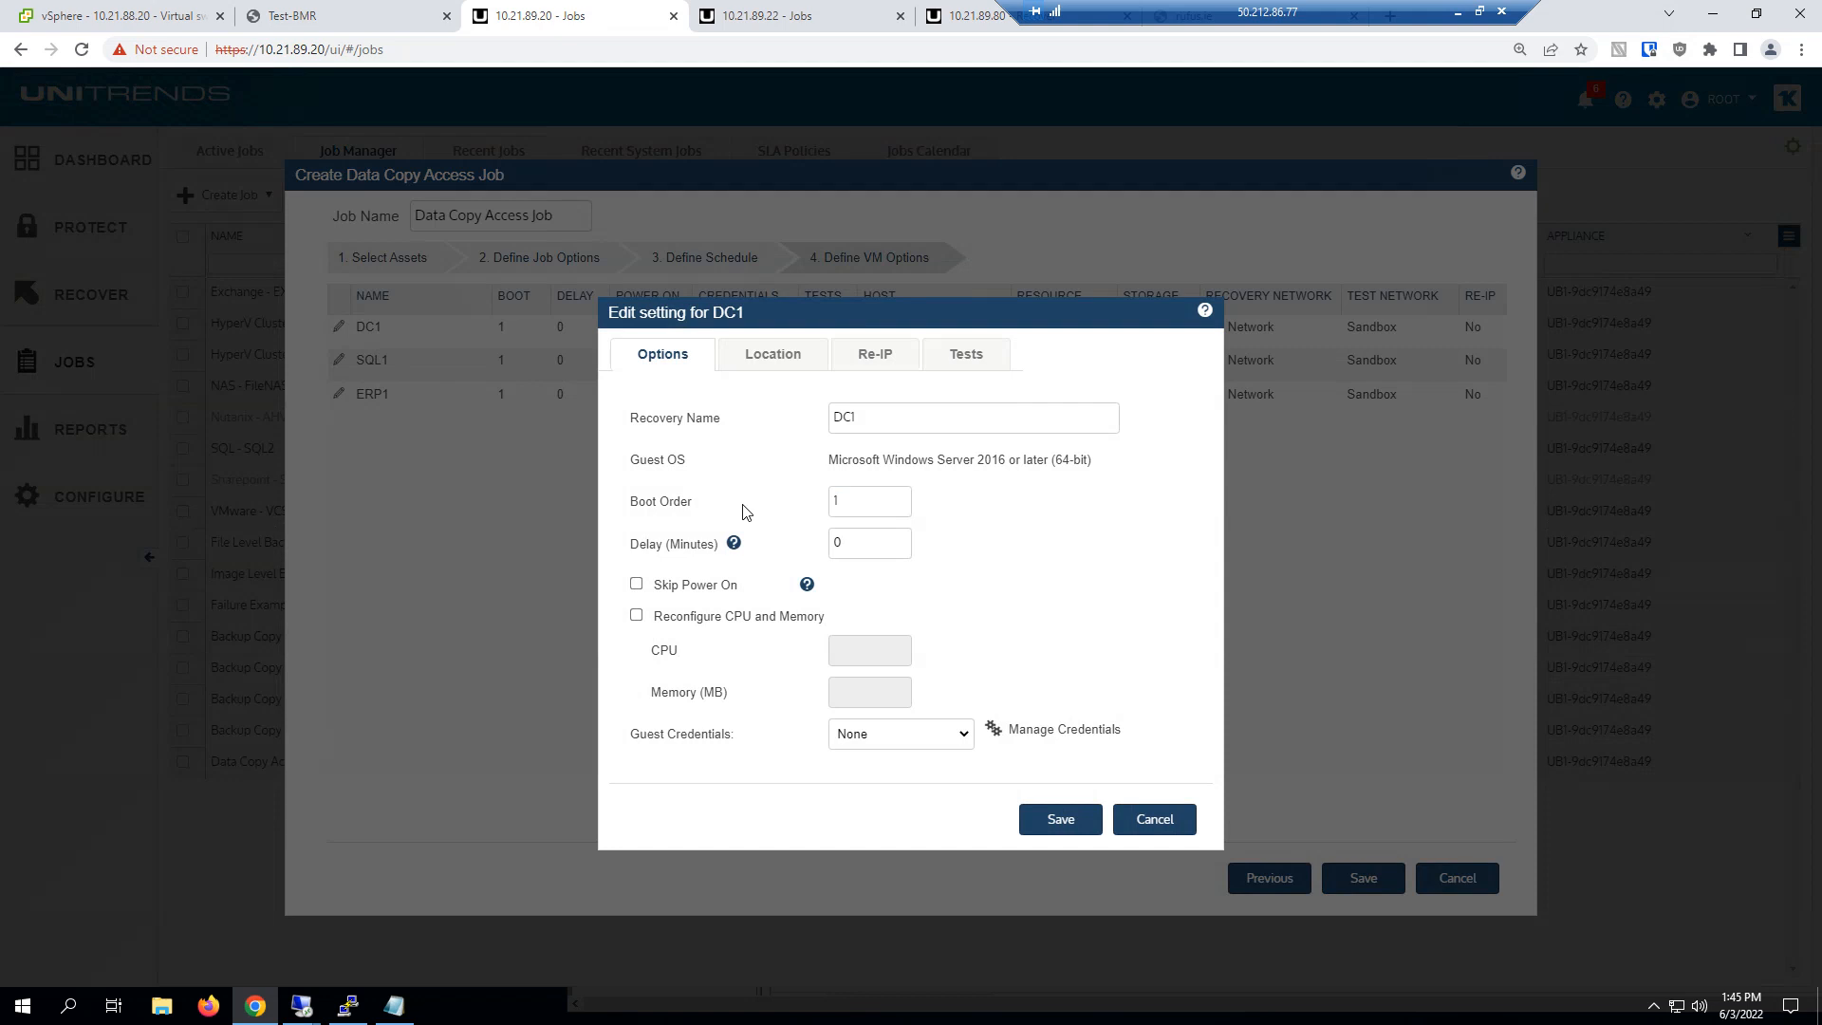
double_click(839, 544)
text(2)
click(889, 735)
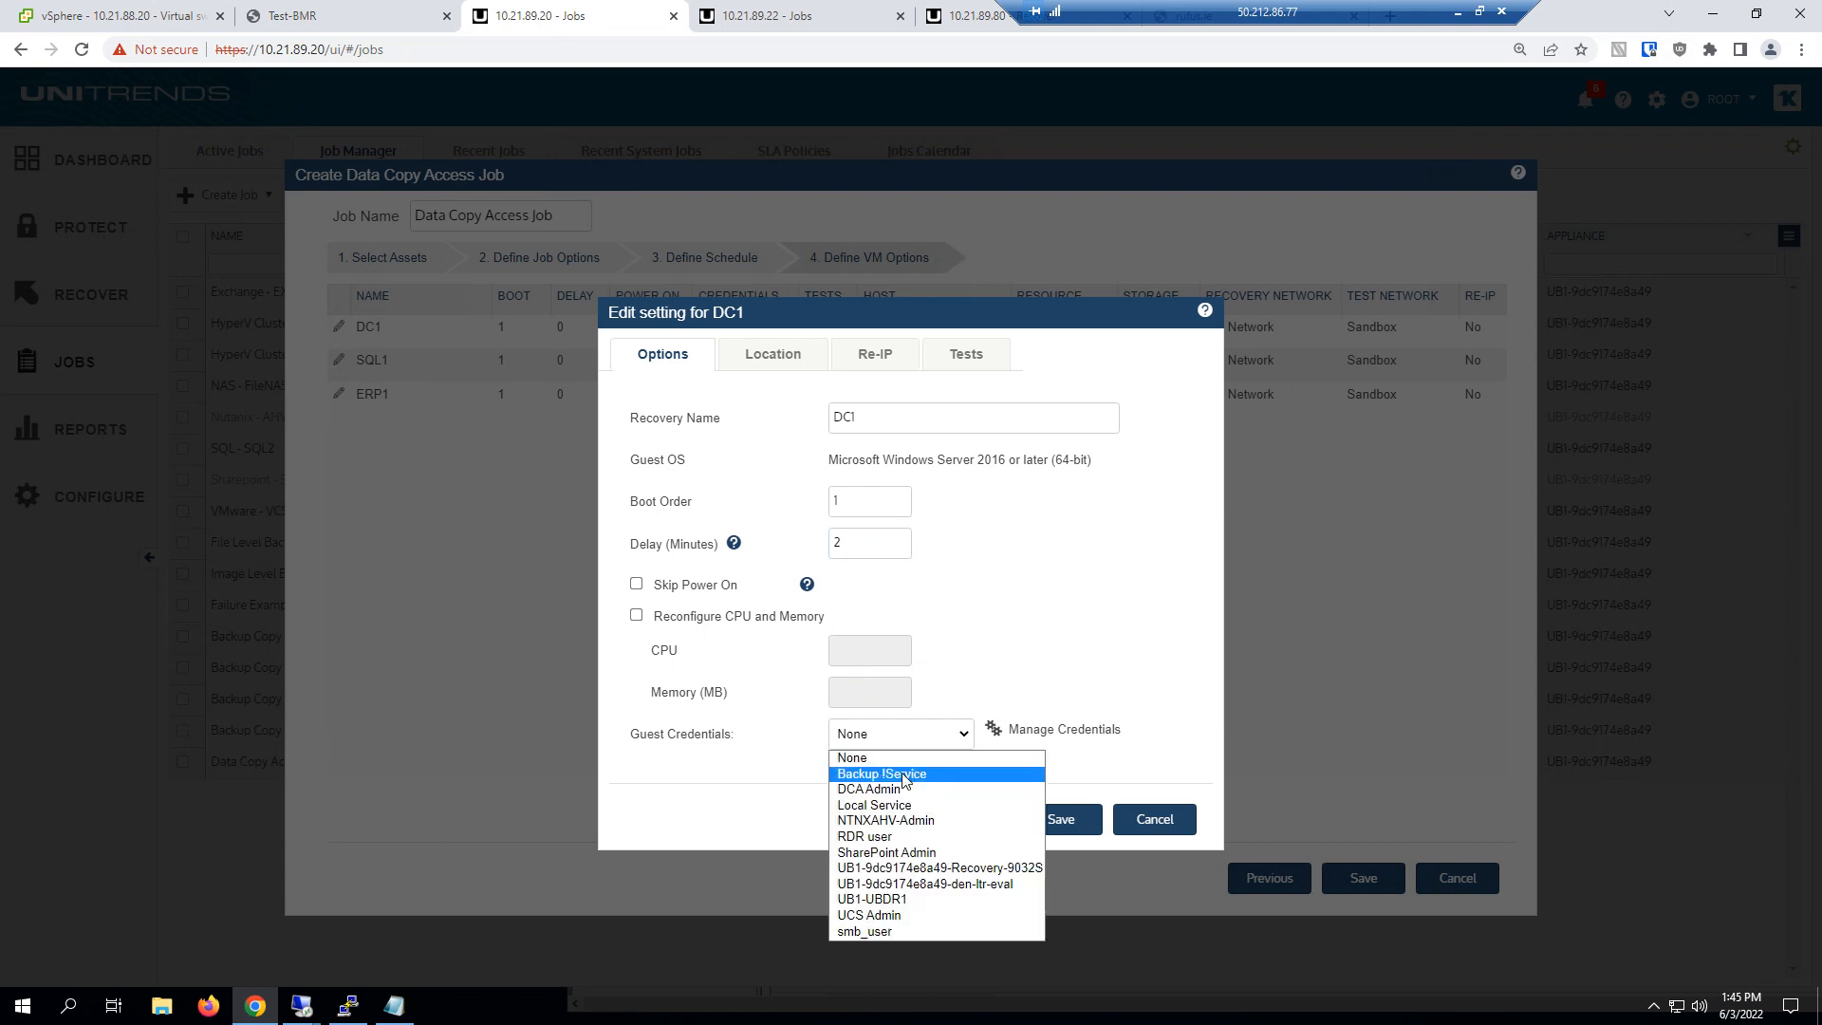
click(900, 774)
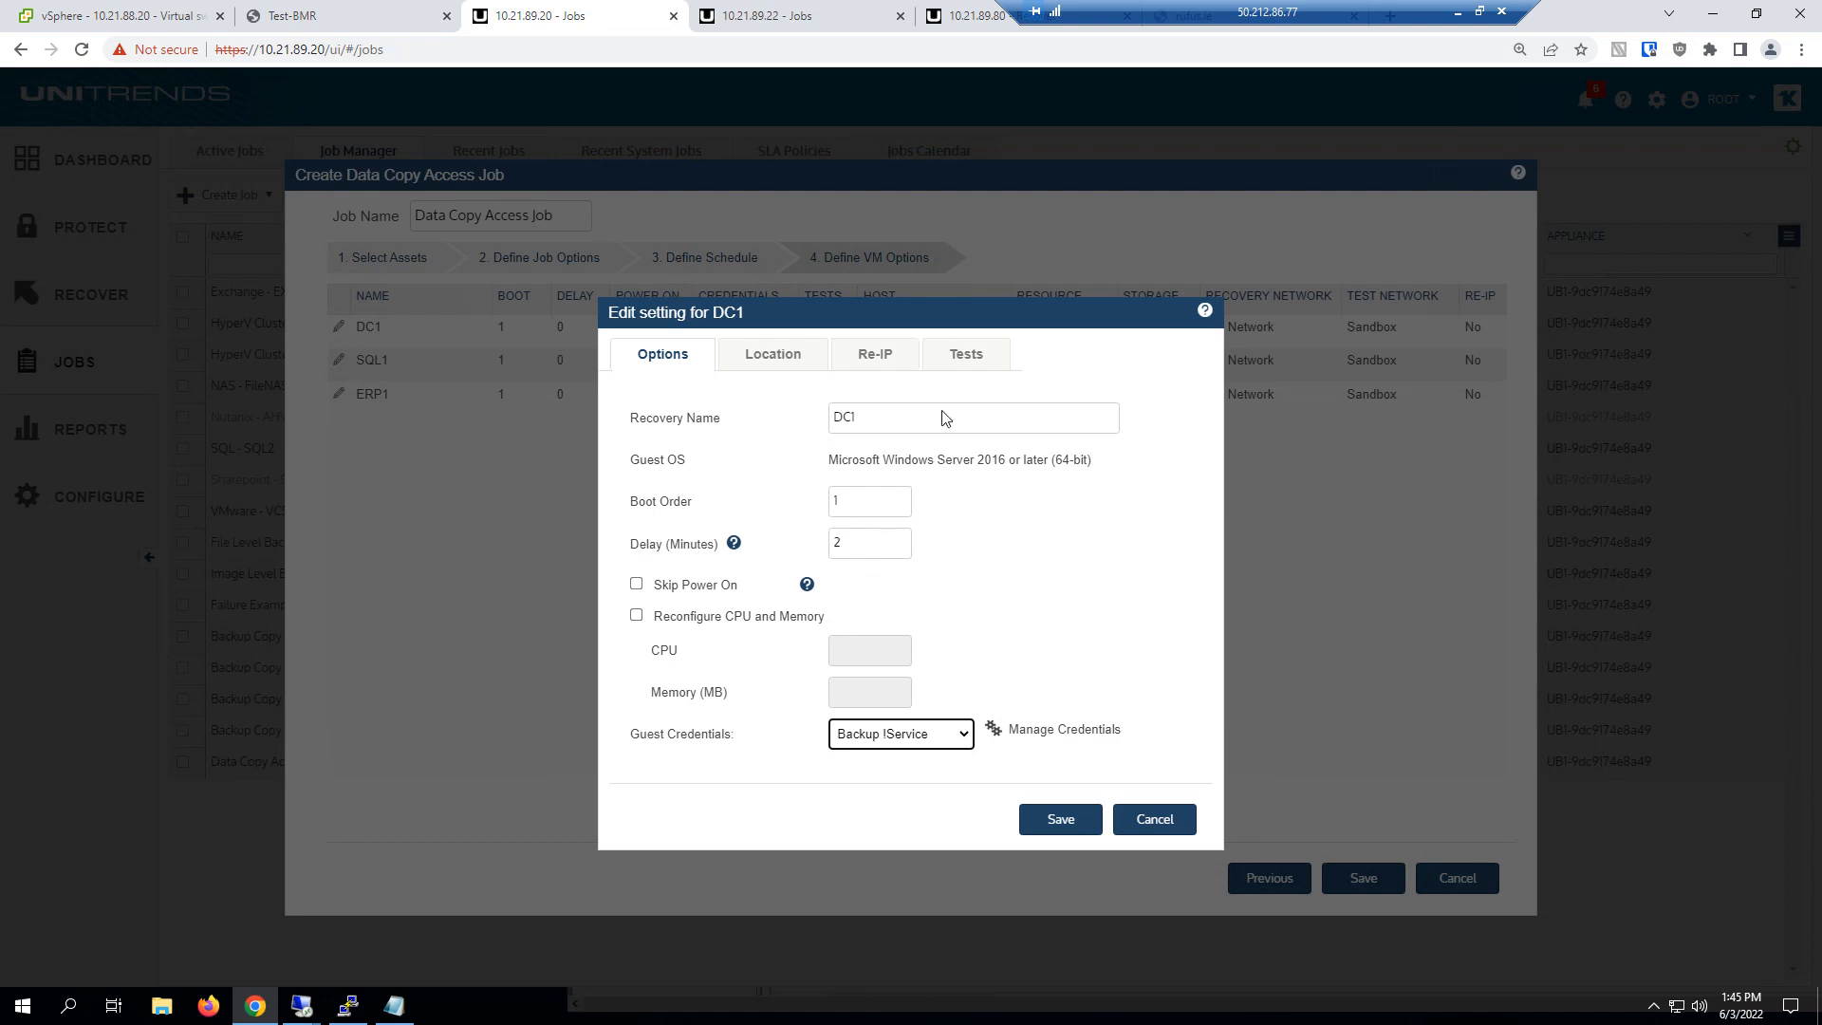
Add an Active Directory Domain Service (ntds) application test to DC1
click(968, 357)
click(1016, 398)
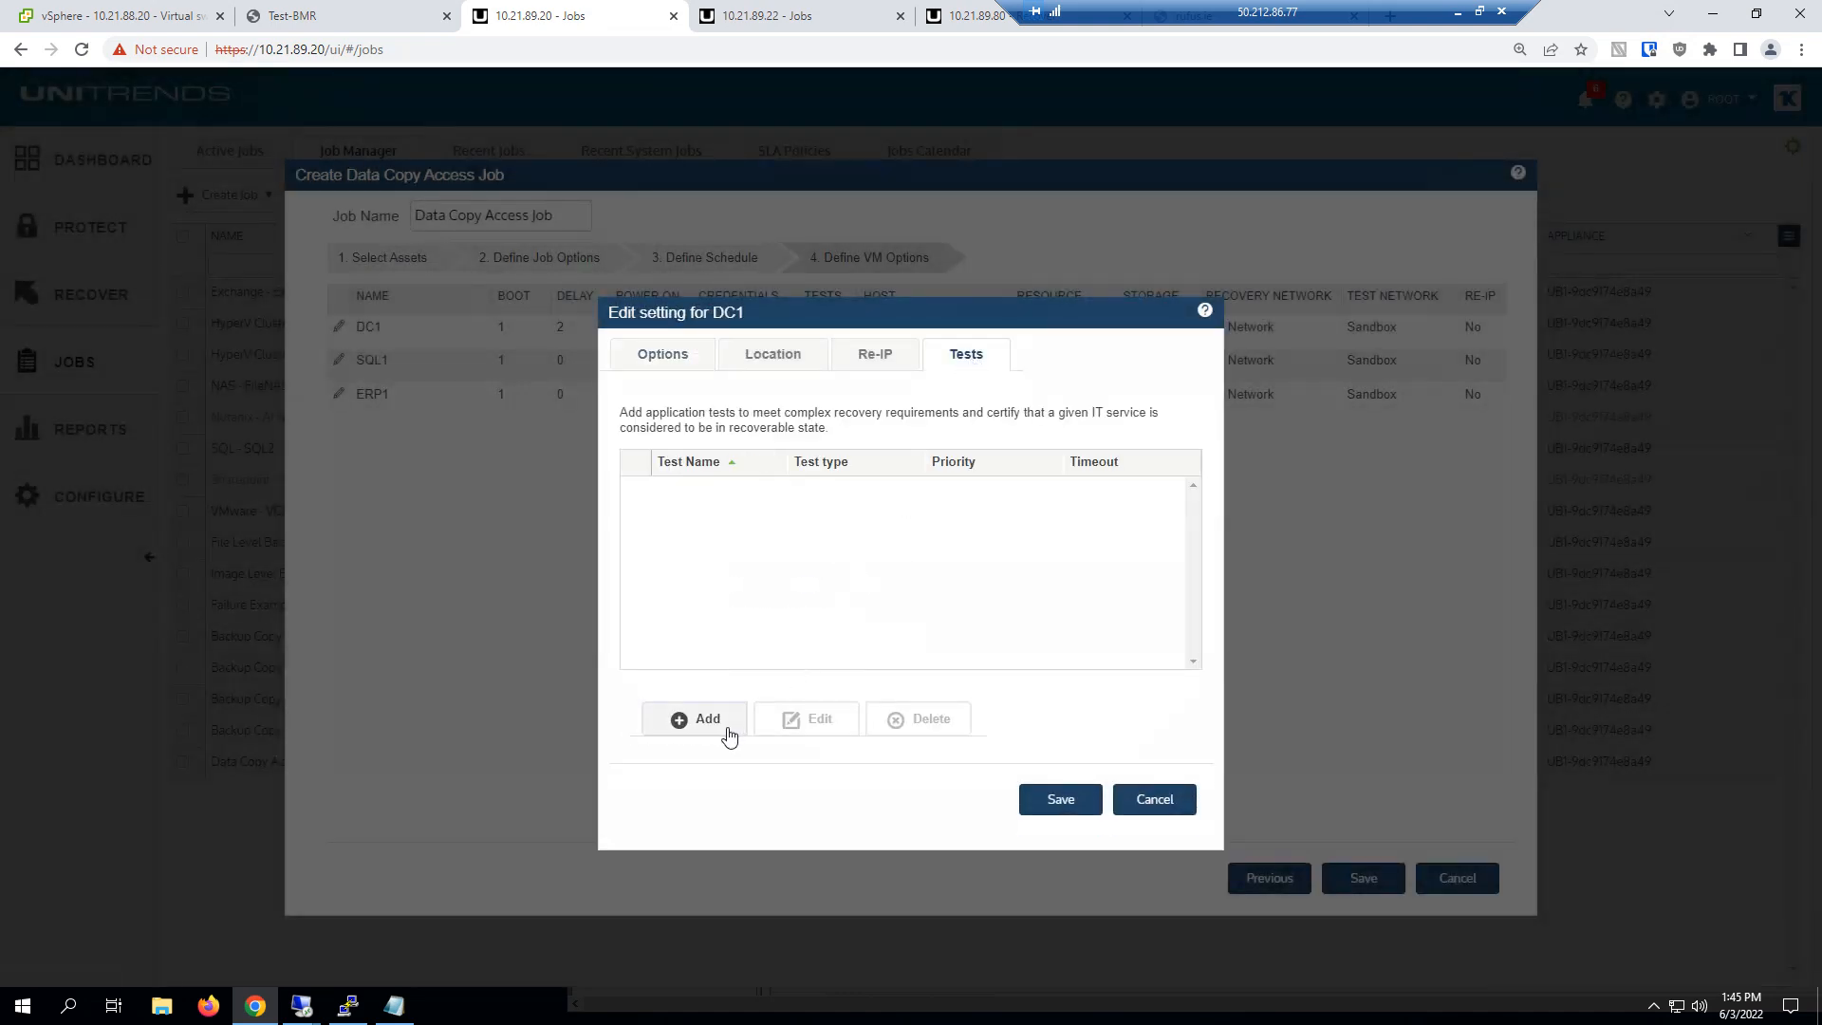
click(727, 735)
click(899, 372)
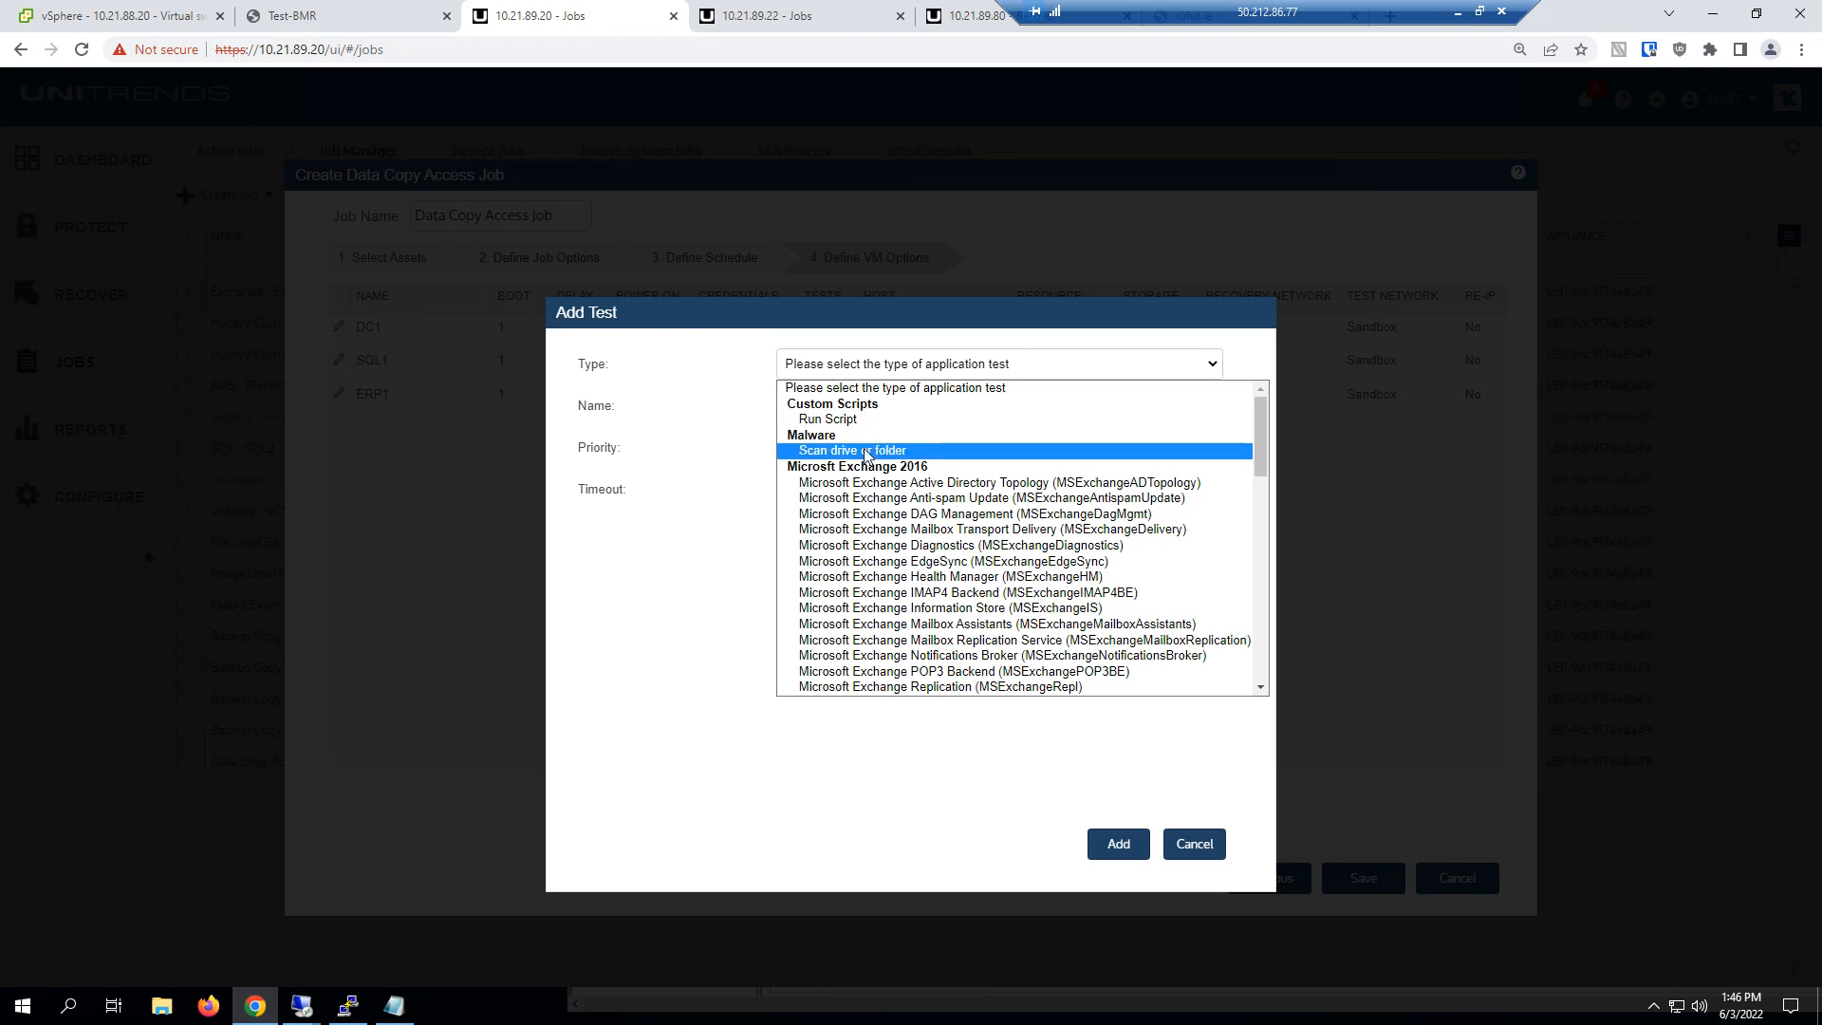
scroll(866, 454, down, 10)
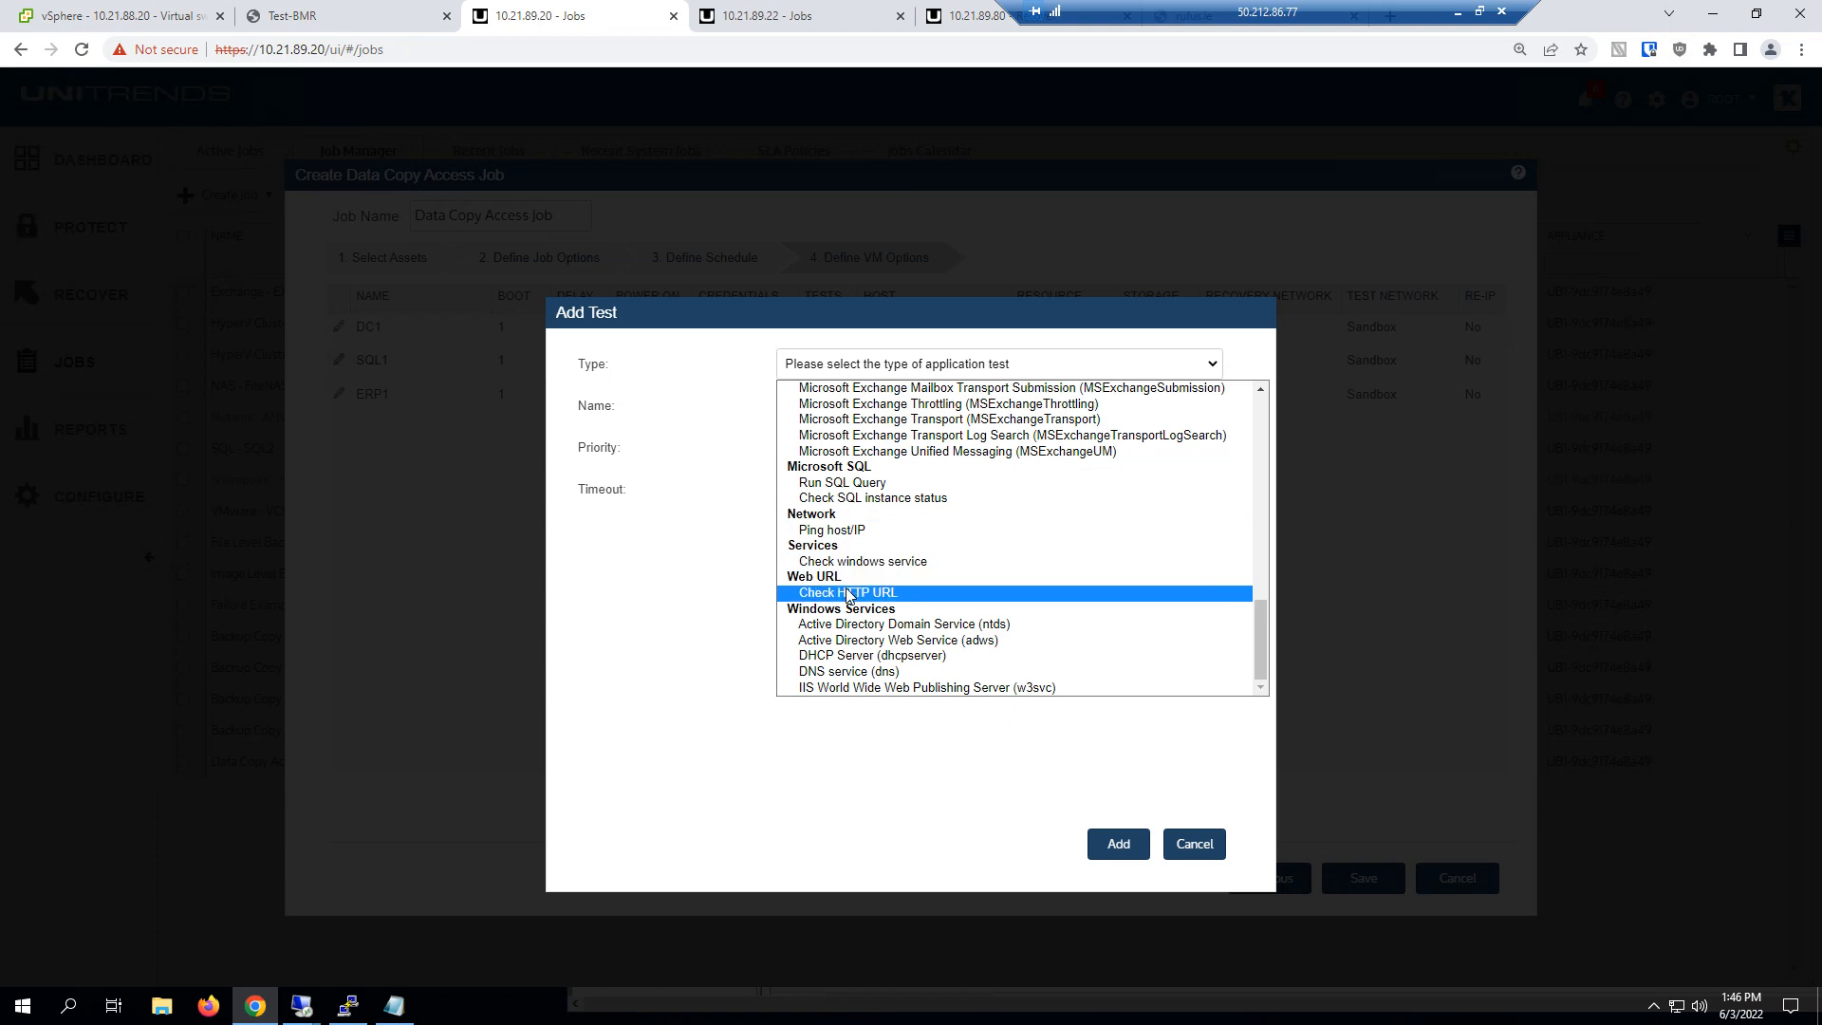
click(851, 626)
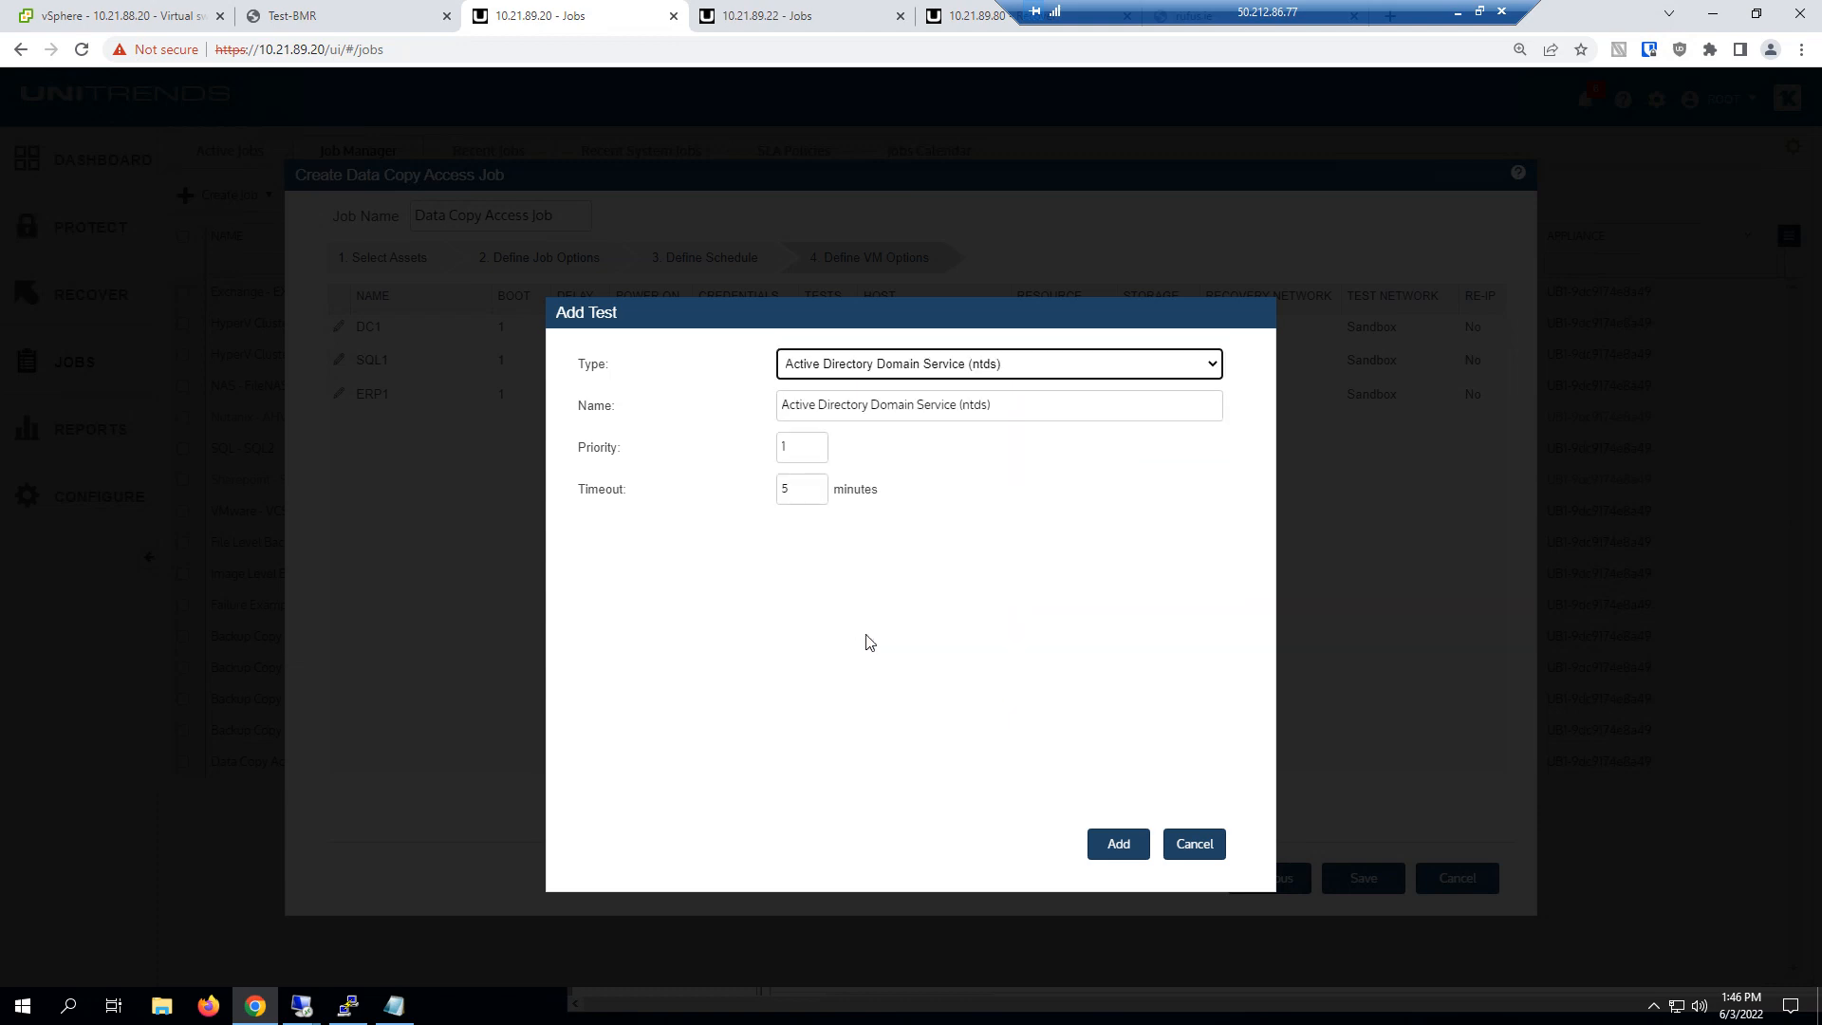
click(1101, 848)
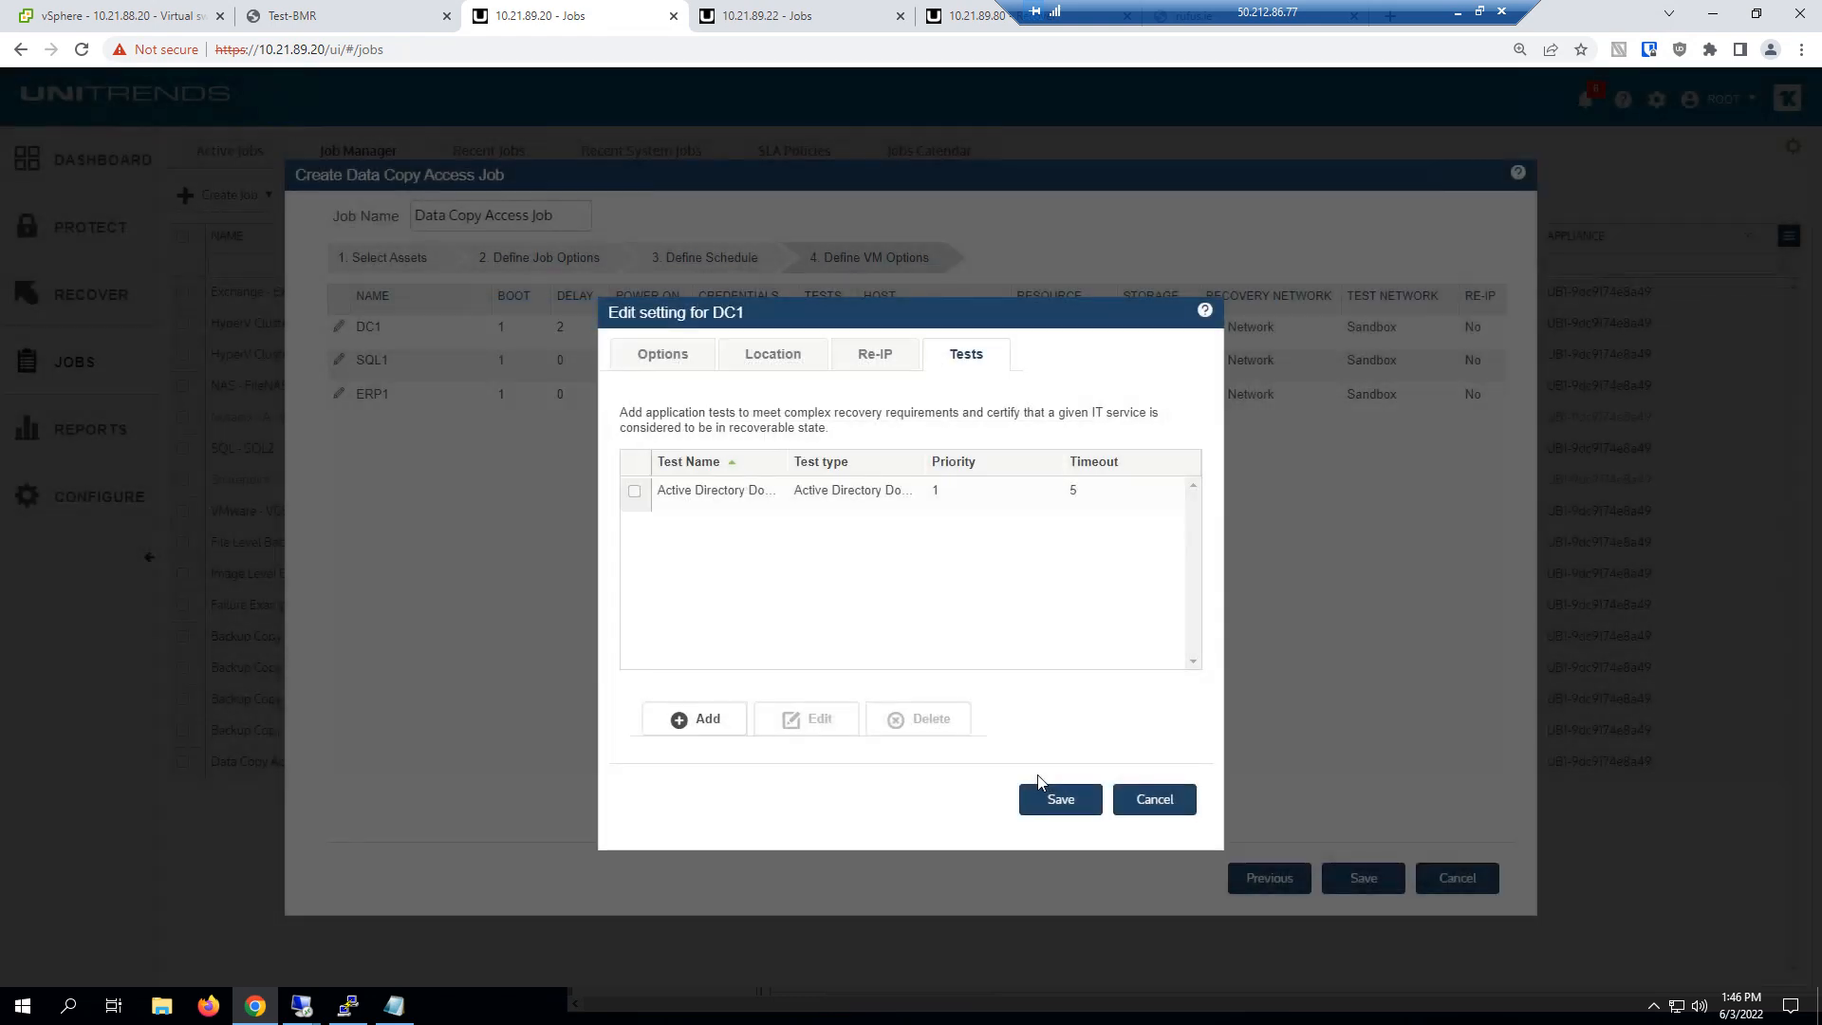
Add a DNS service (dns) application test to DC1 and save the DC1 settings
click(719, 728)
click(934, 367)
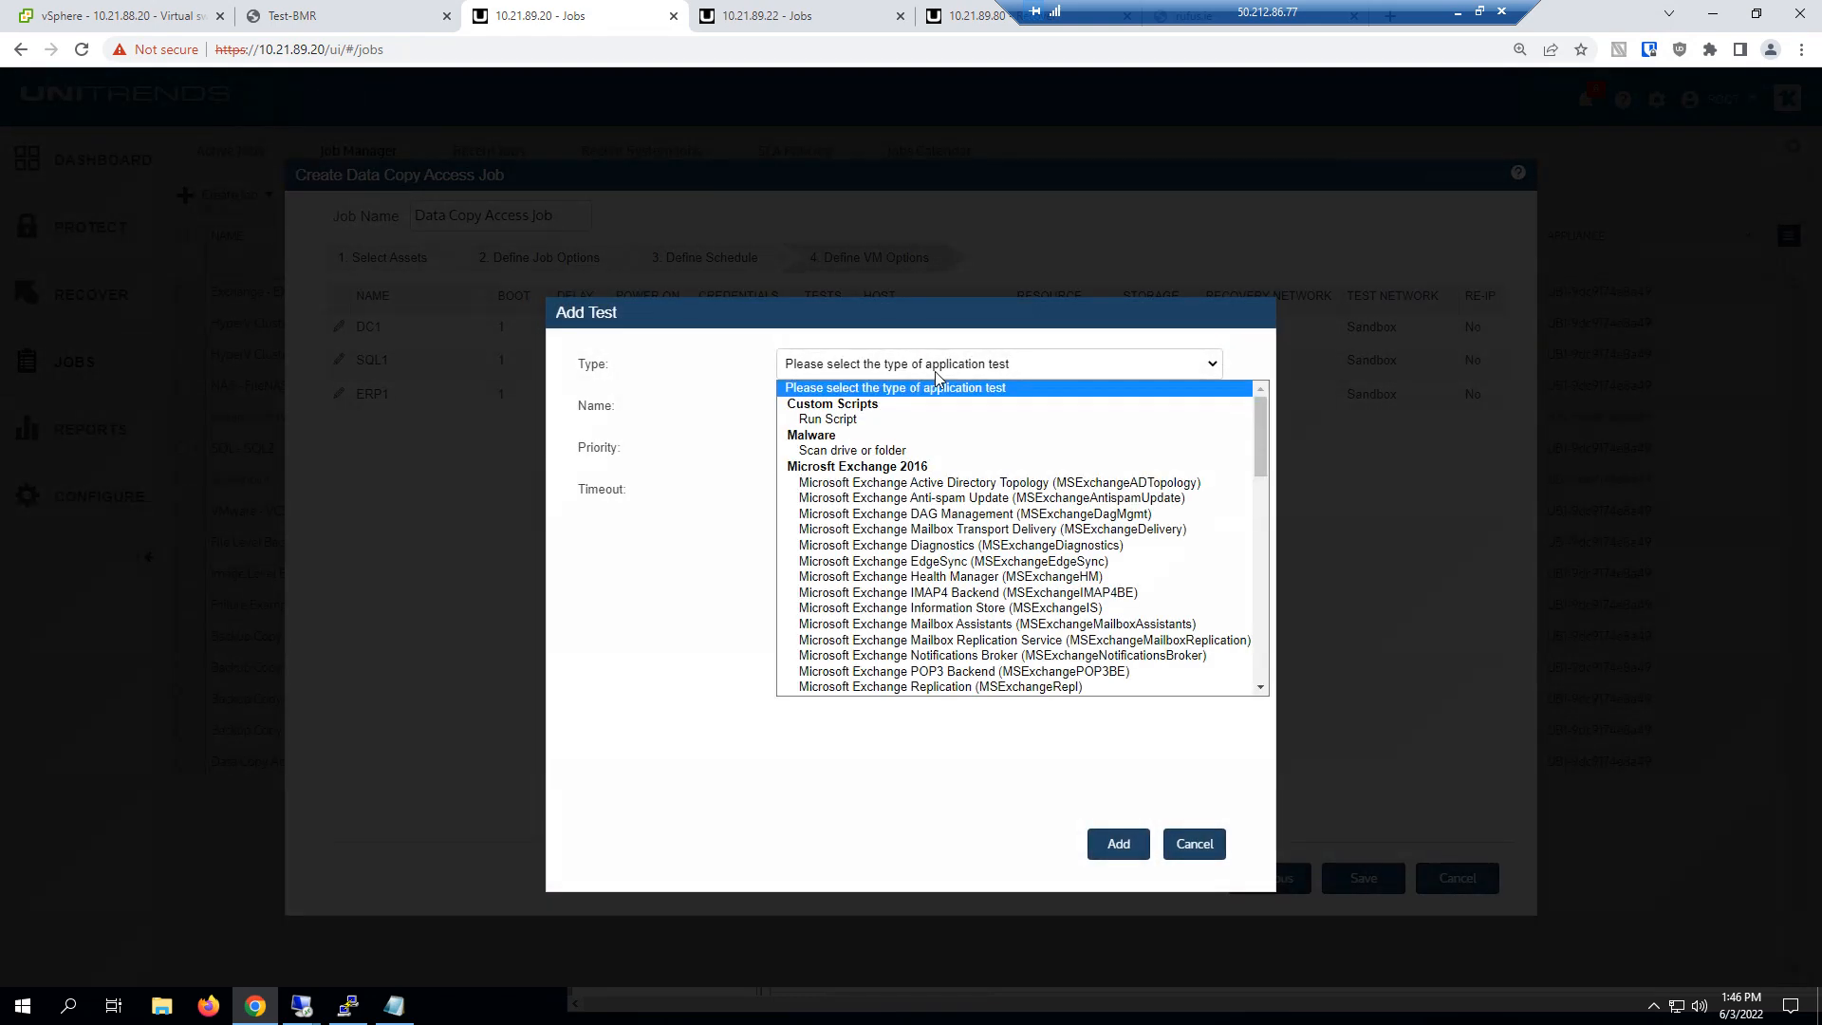
scroll(868, 598, down, 10)
click(862, 670)
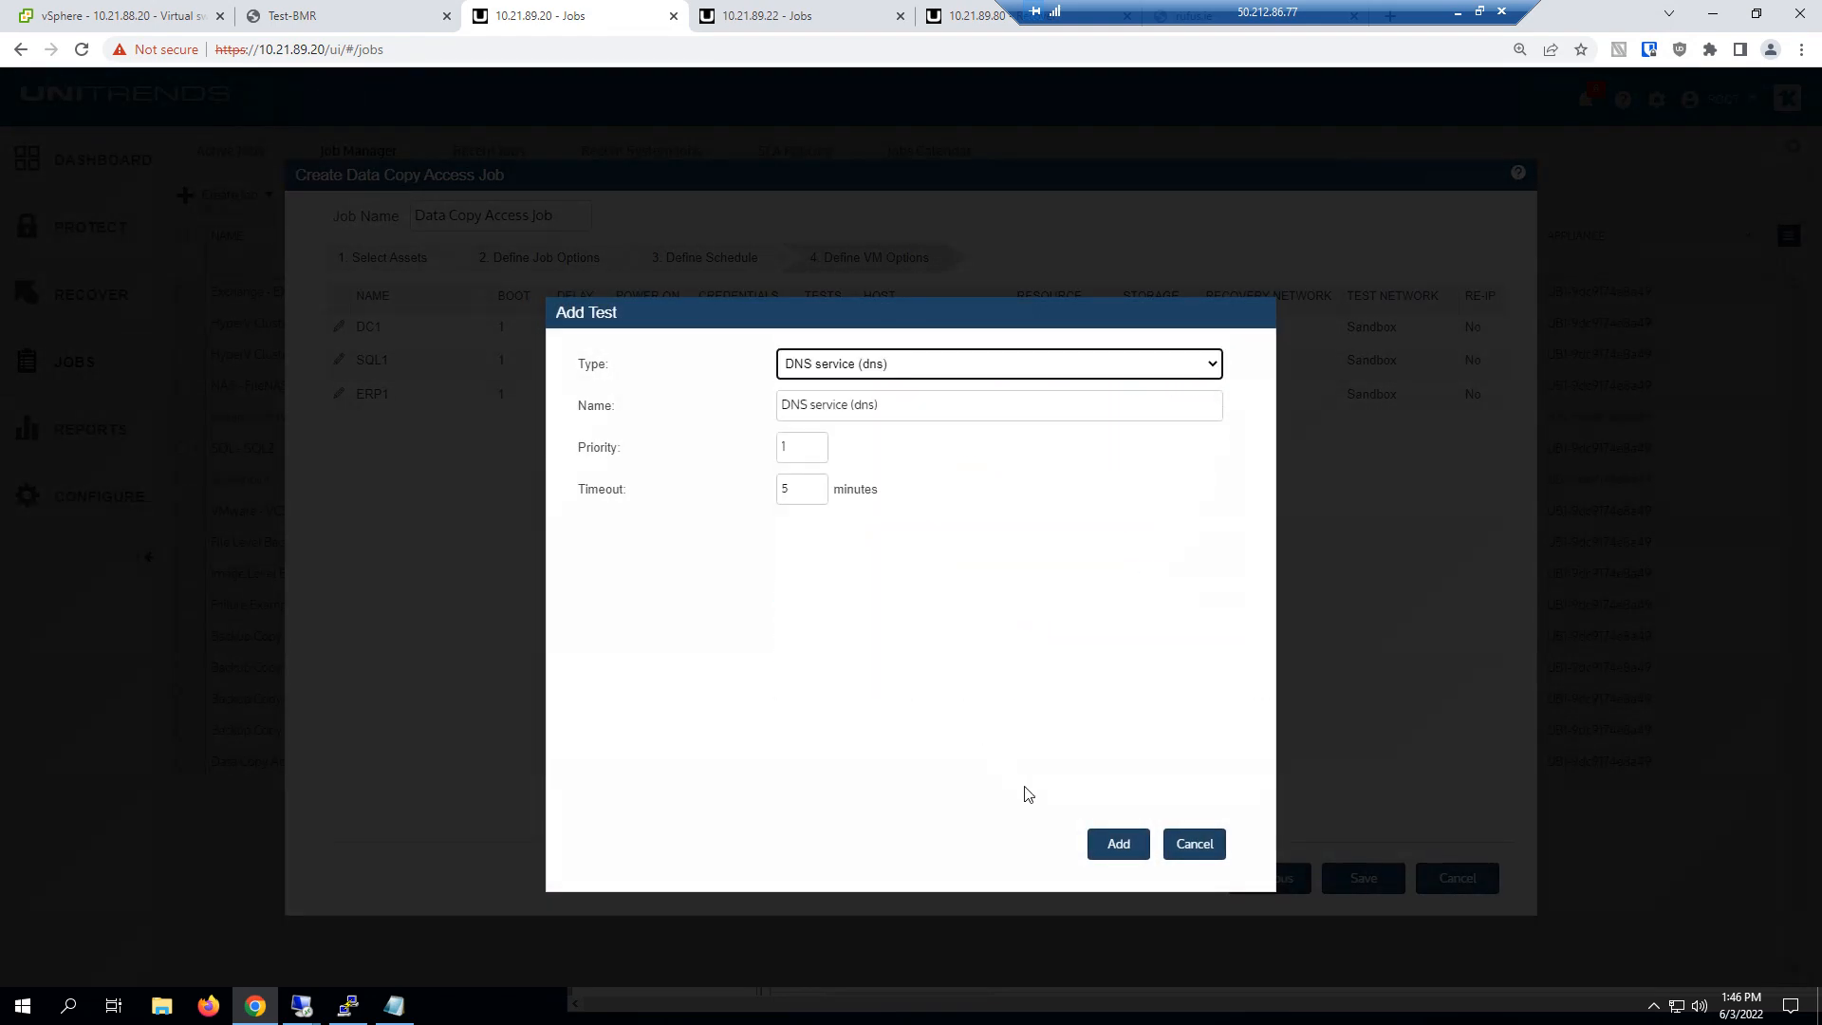
click(1116, 845)
click(1054, 805)
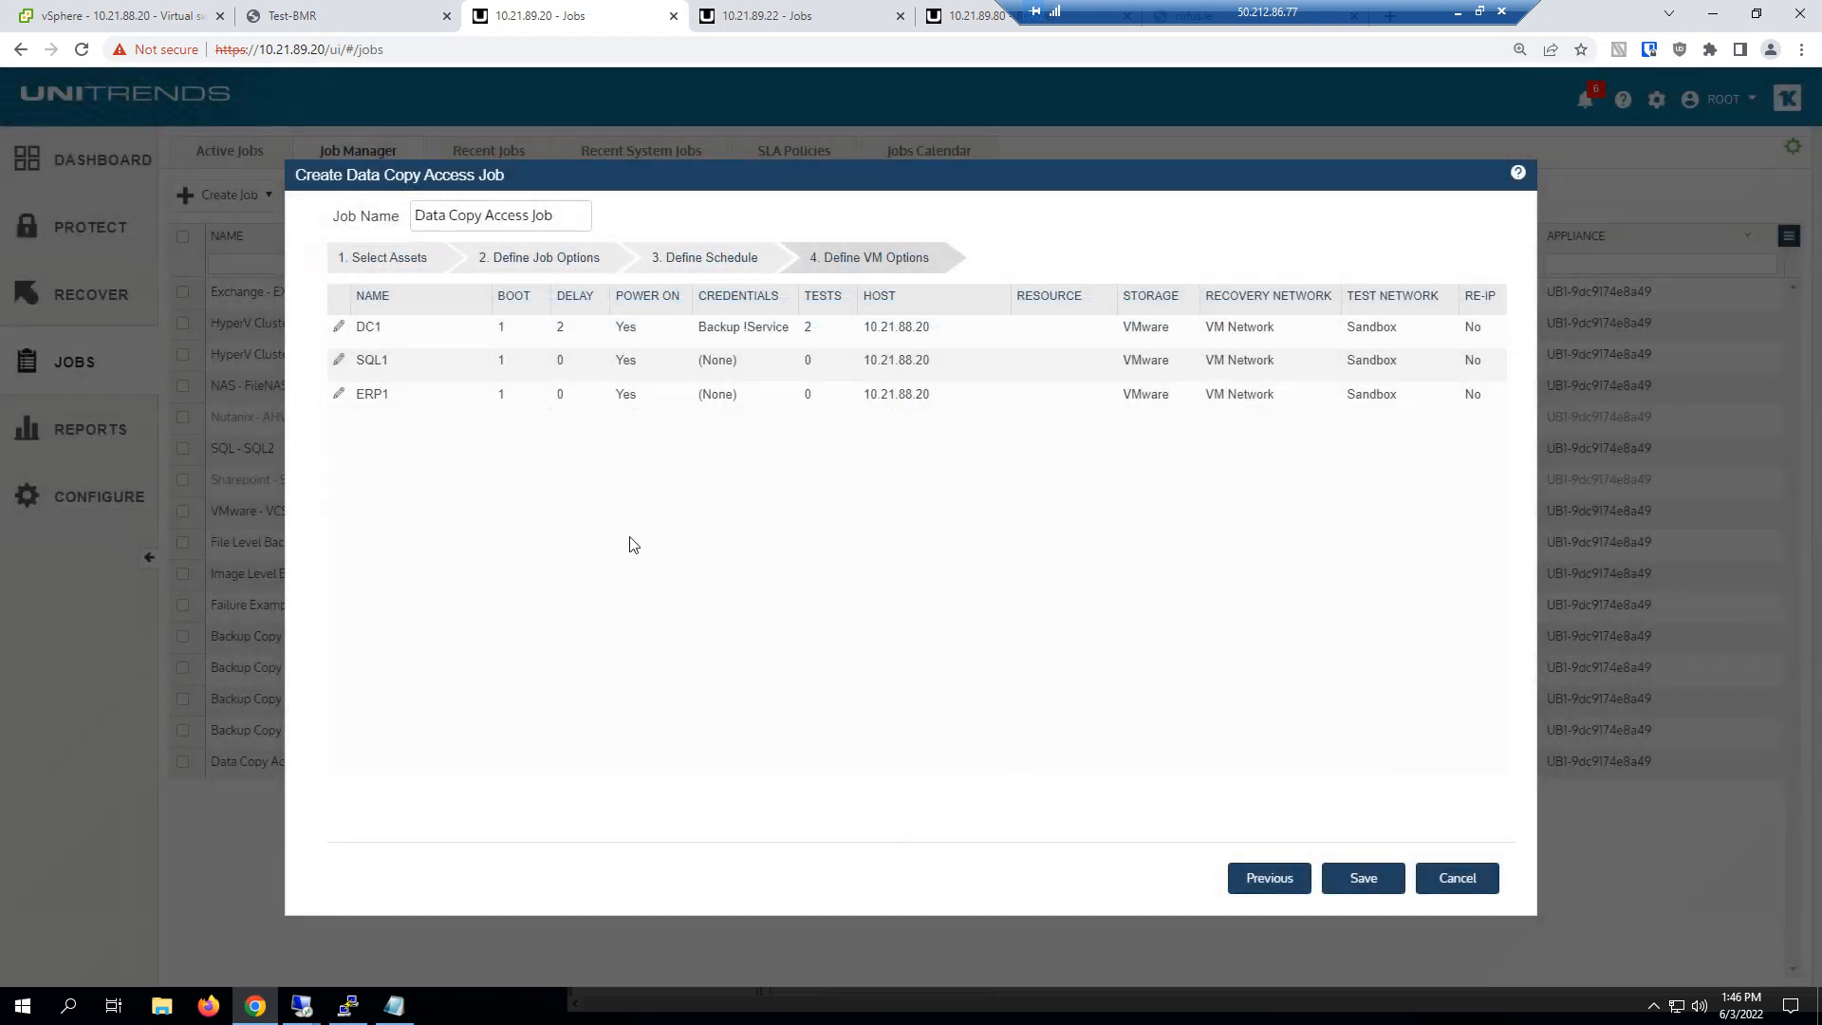
Set SQL1's boot order to 2 and assign it the Backup !Service guest credentials
click(339, 362)
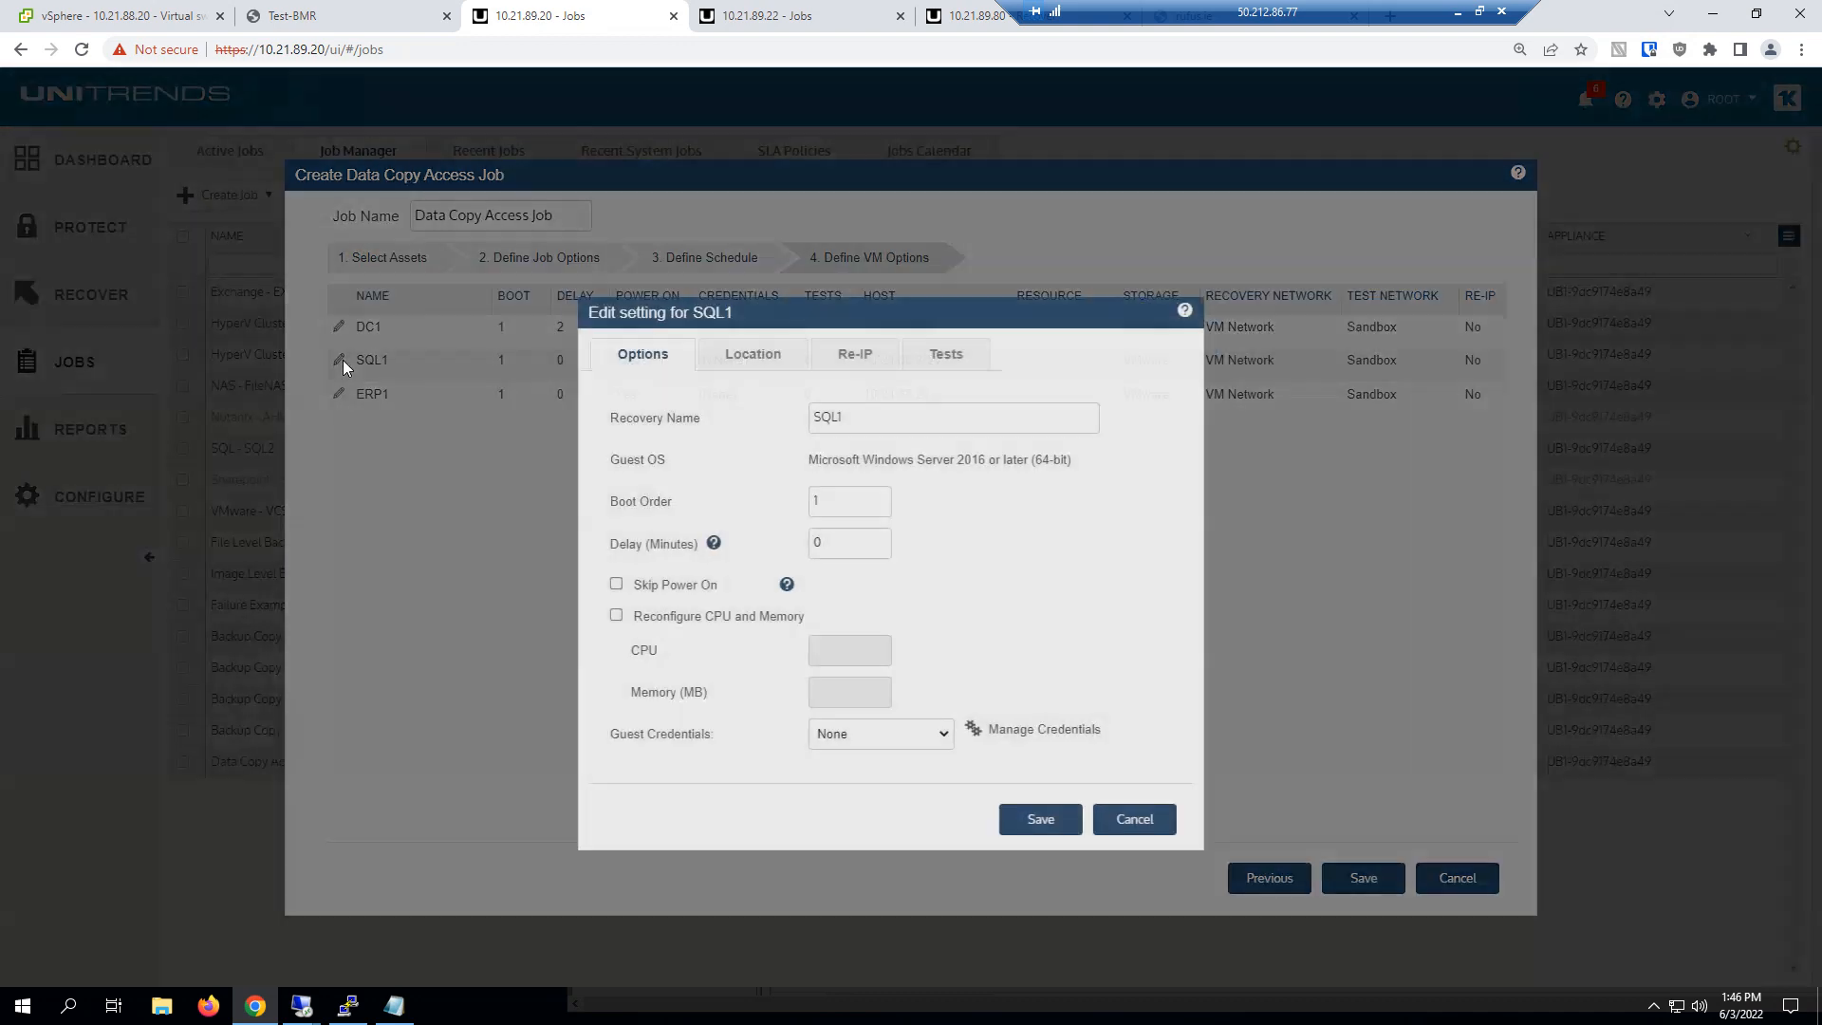
click(898, 494)
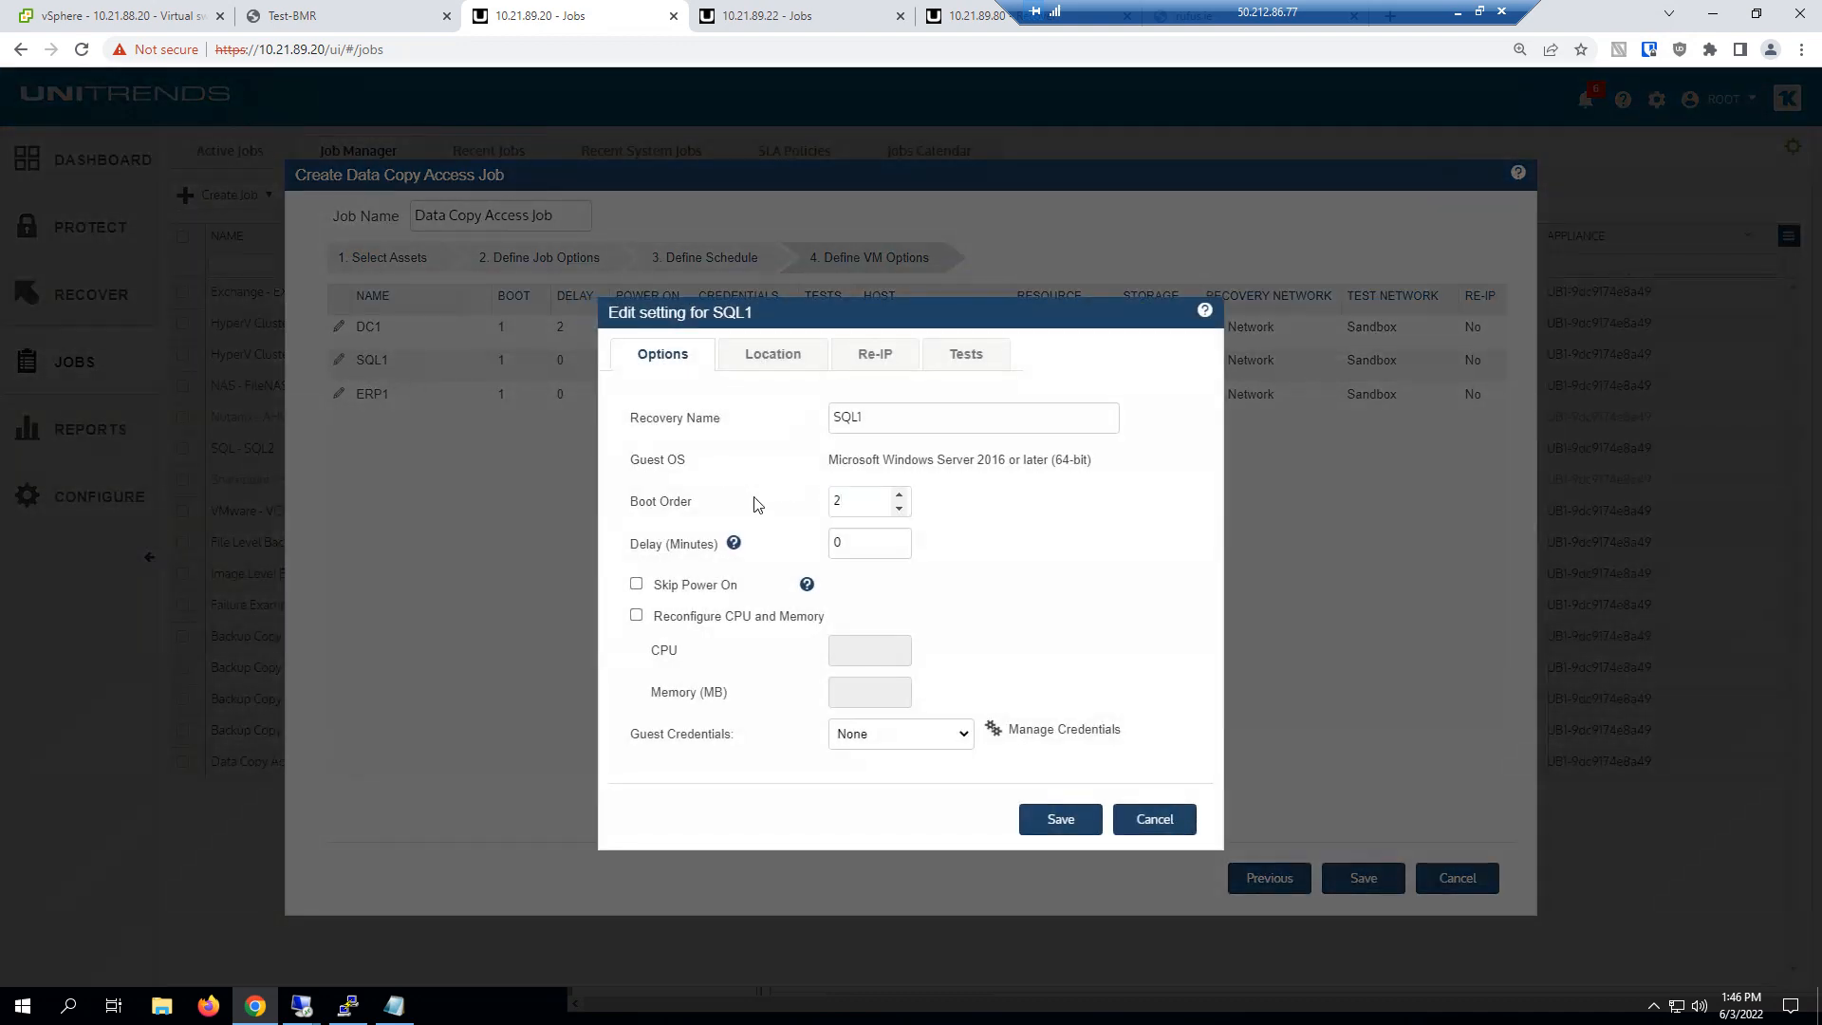
click(852, 737)
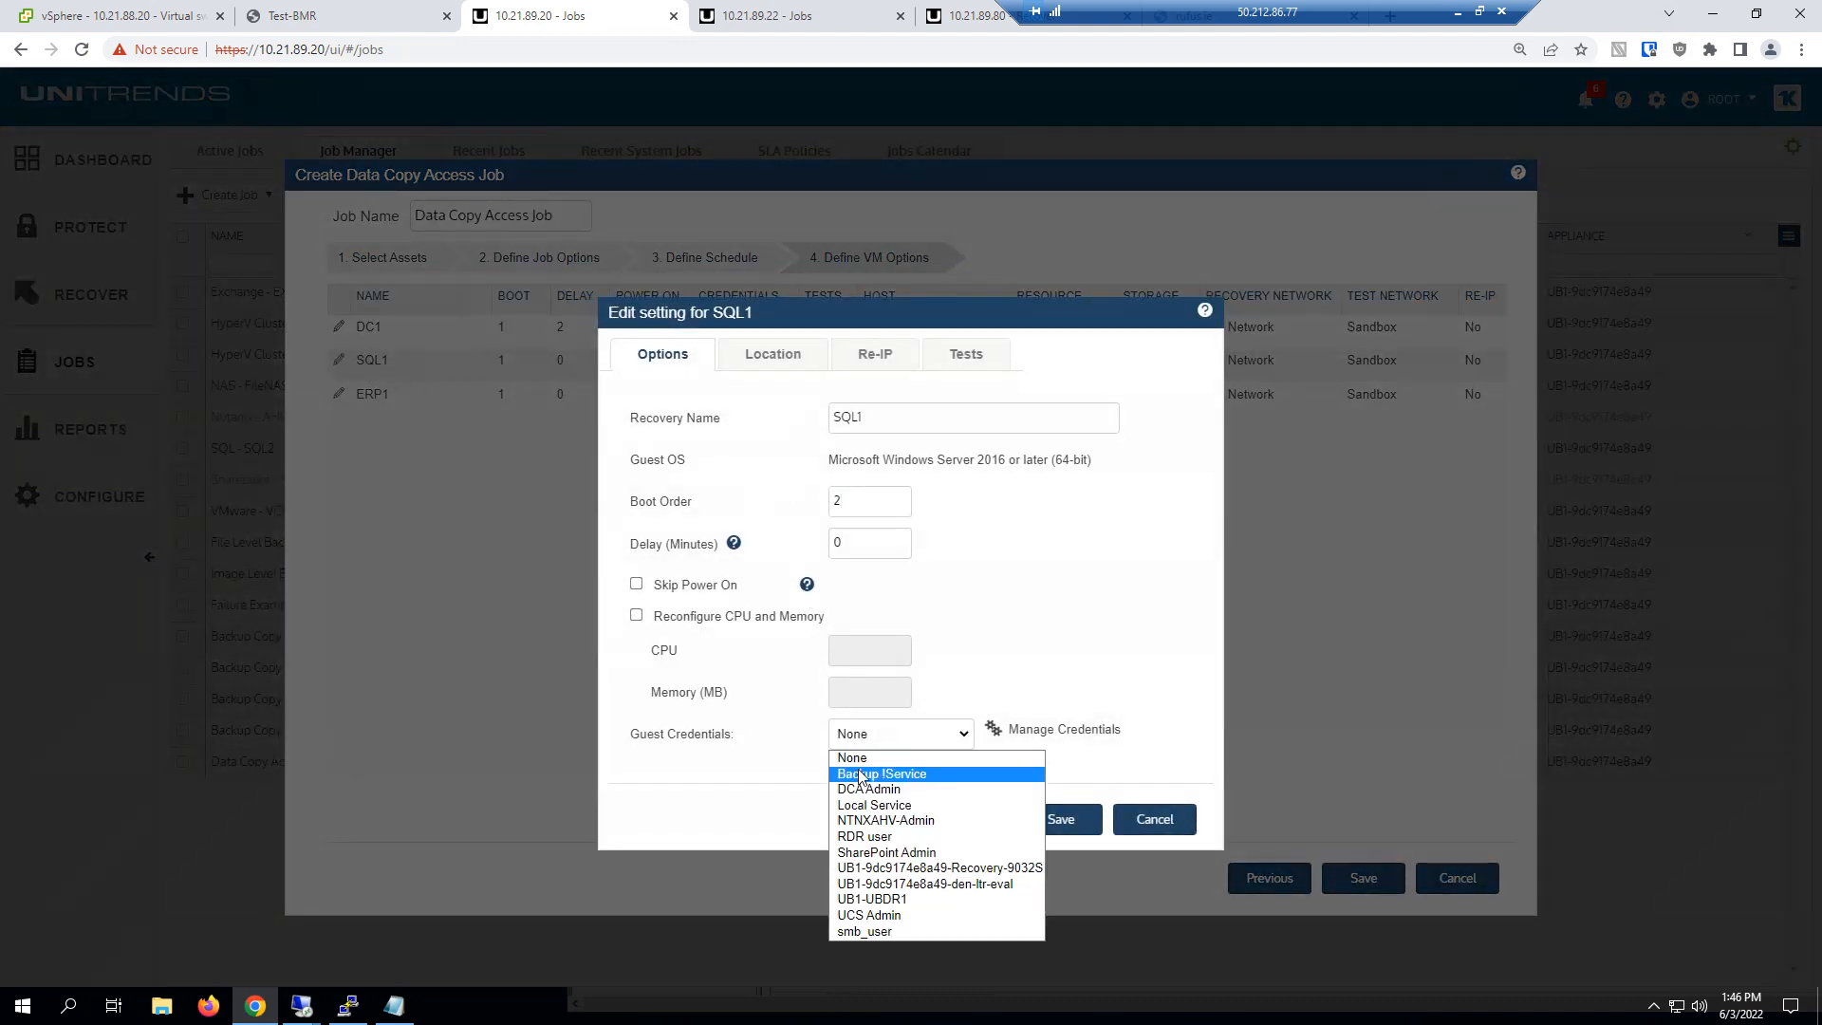
click(863, 775)
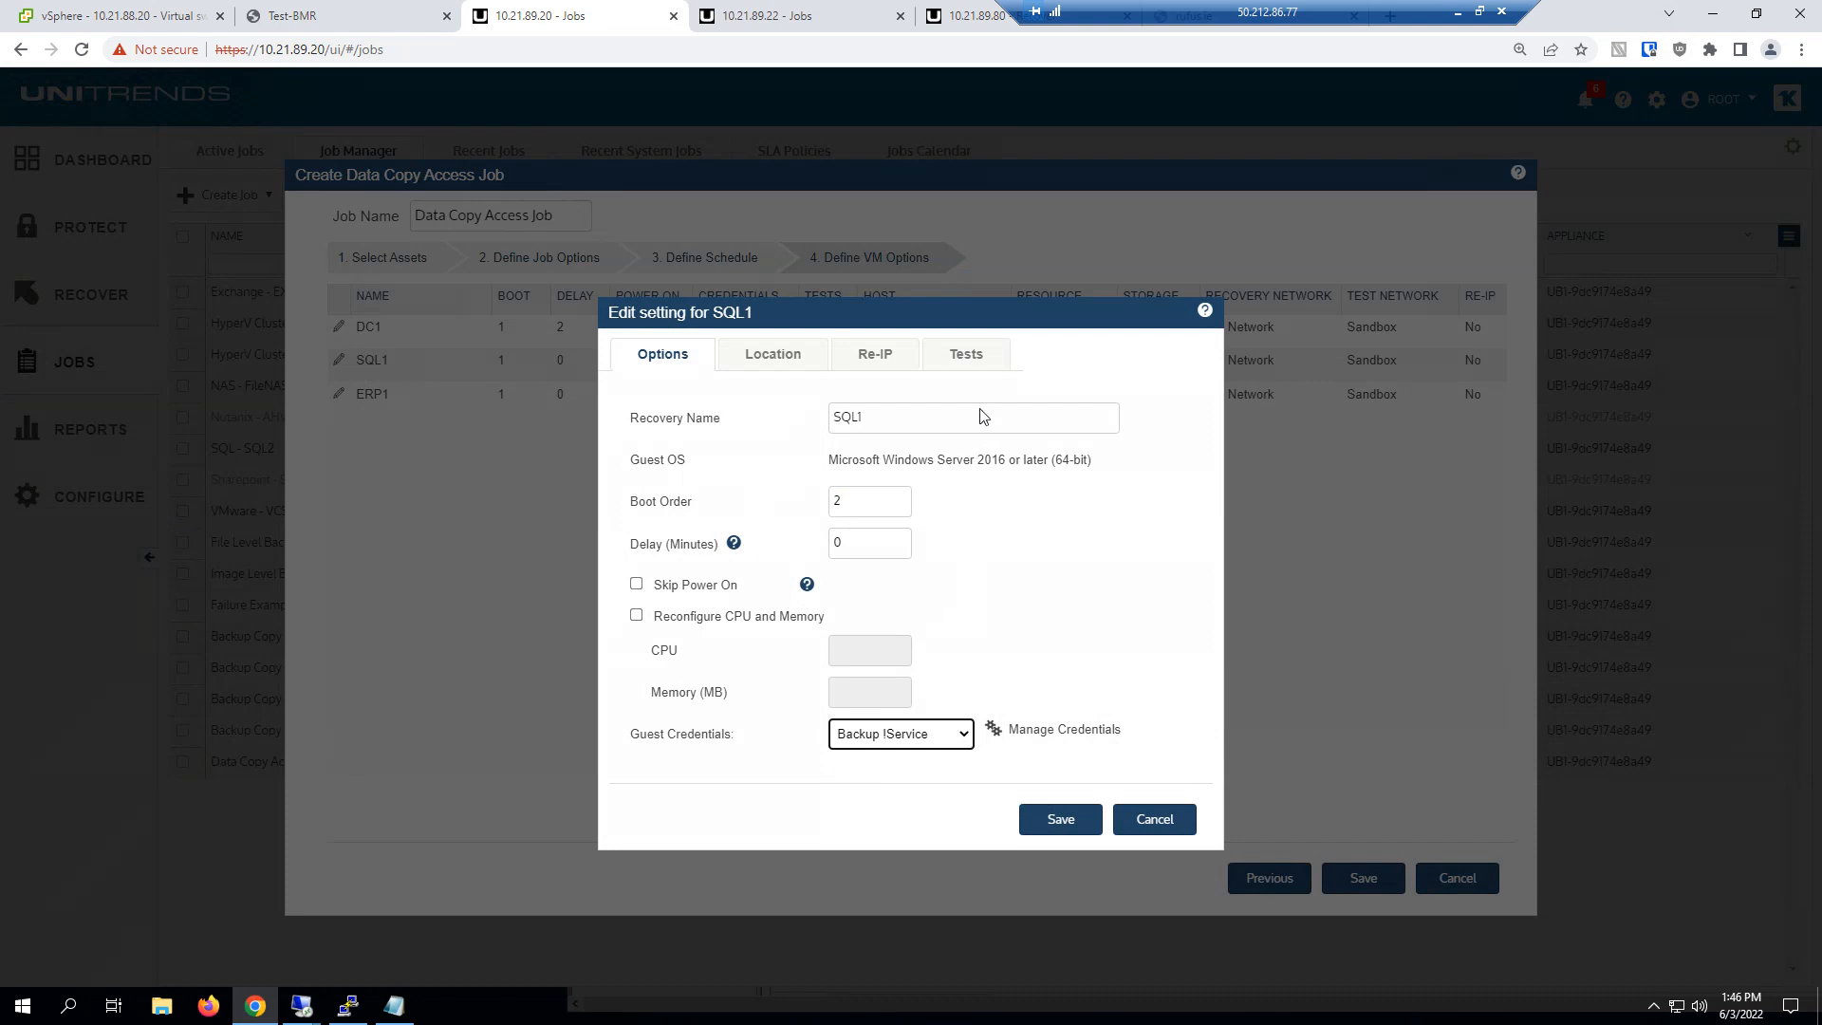
click(972, 353)
click(1011, 402)
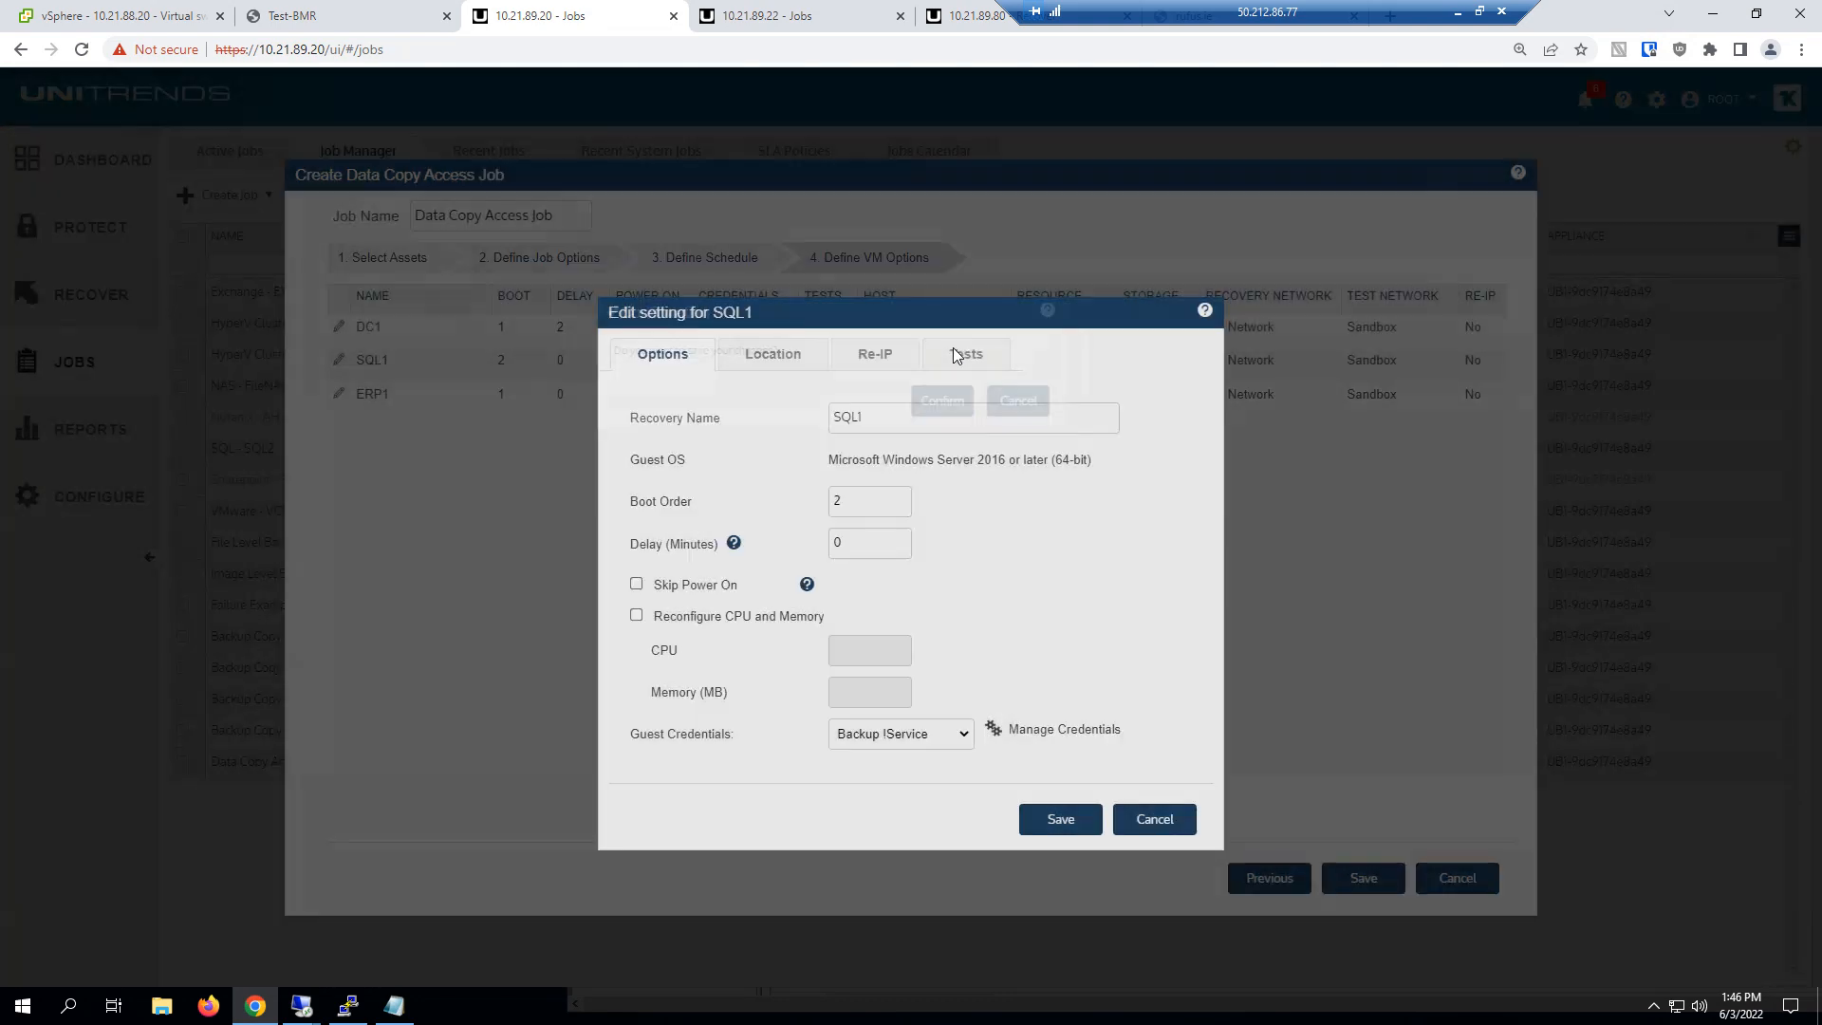
Add a Check SQL instance status test to SQL1 for the service MSSQLSERVER and save the SQL1 settings
click(961, 355)
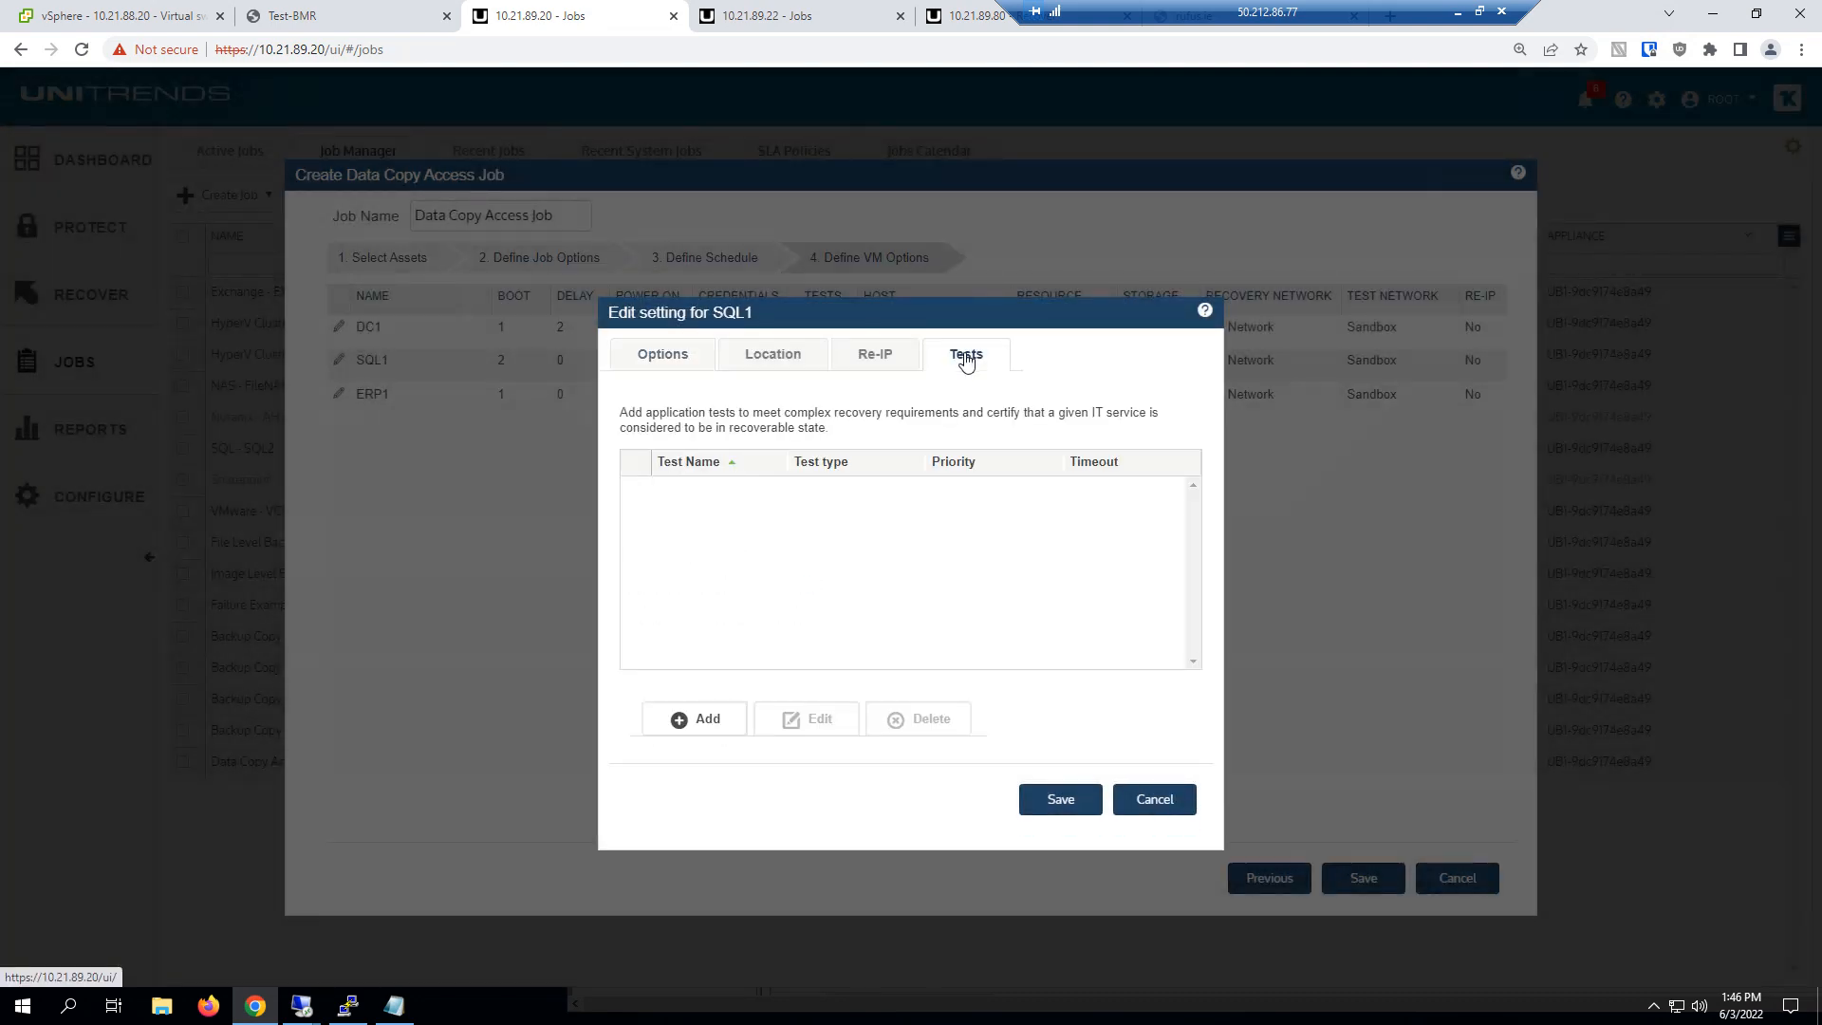
click(708, 719)
click(908, 365)
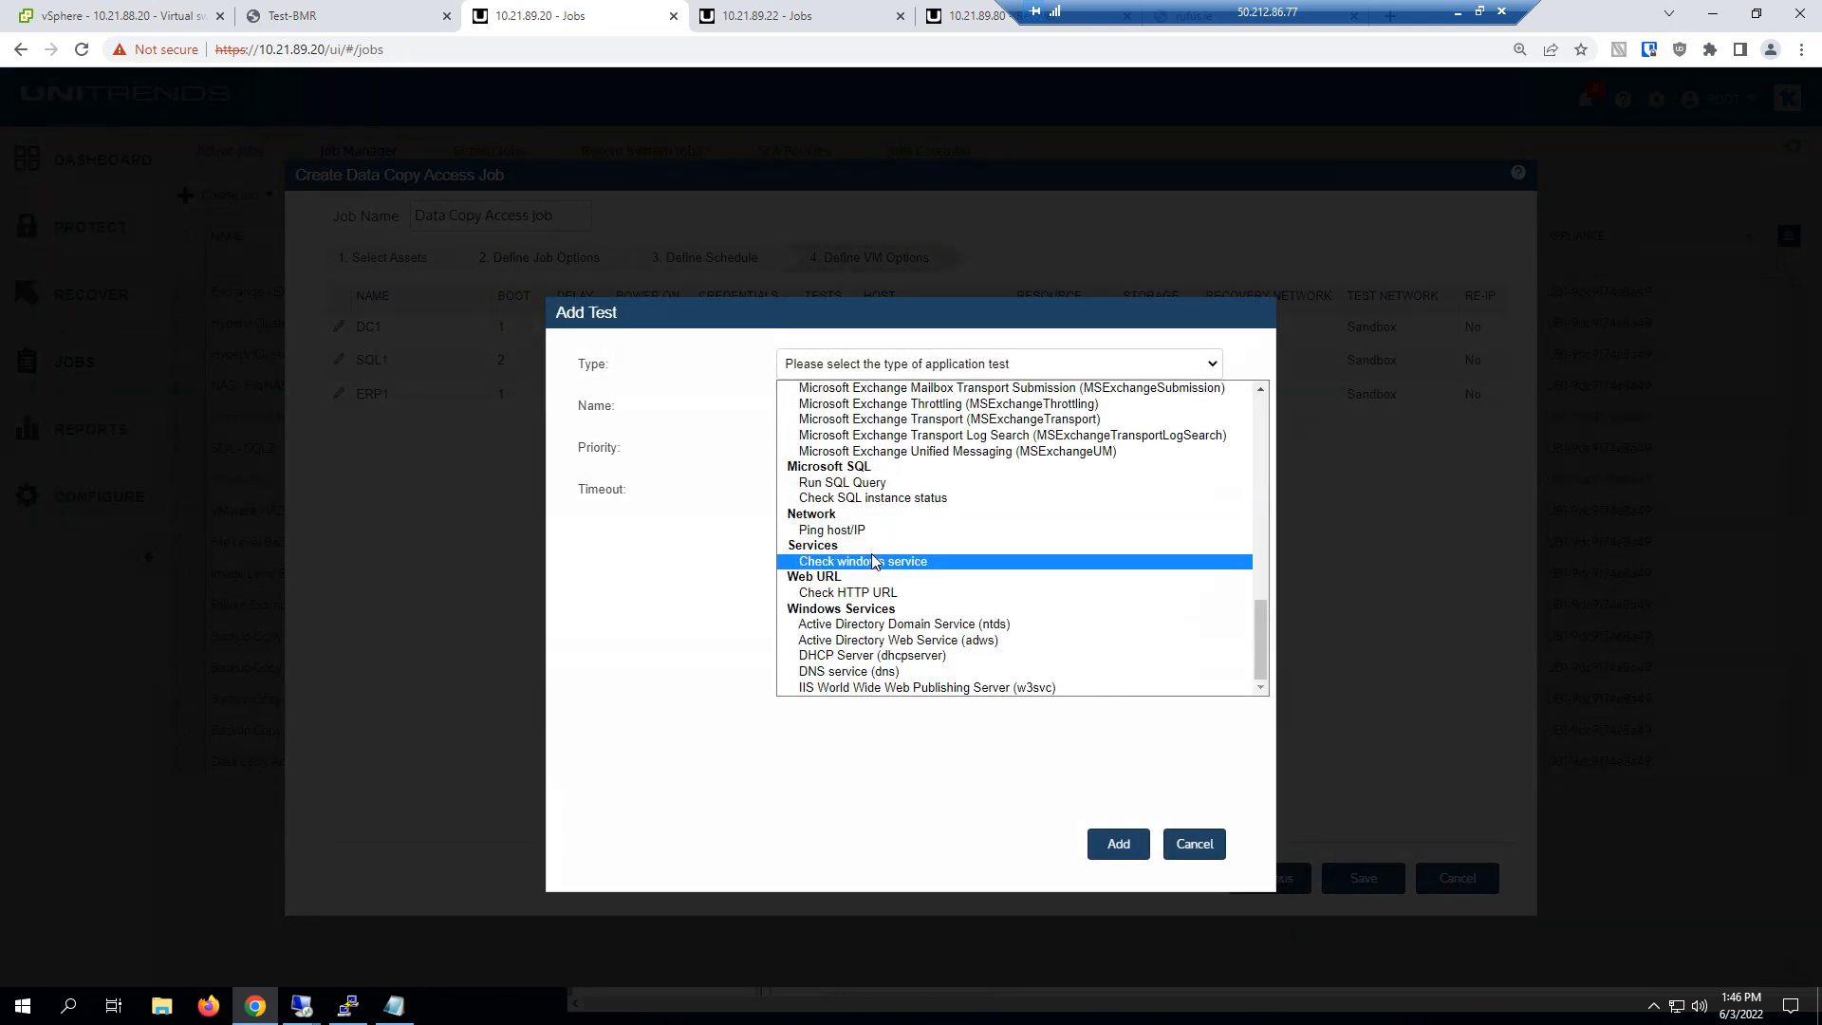
click(861, 498)
click(851, 451)
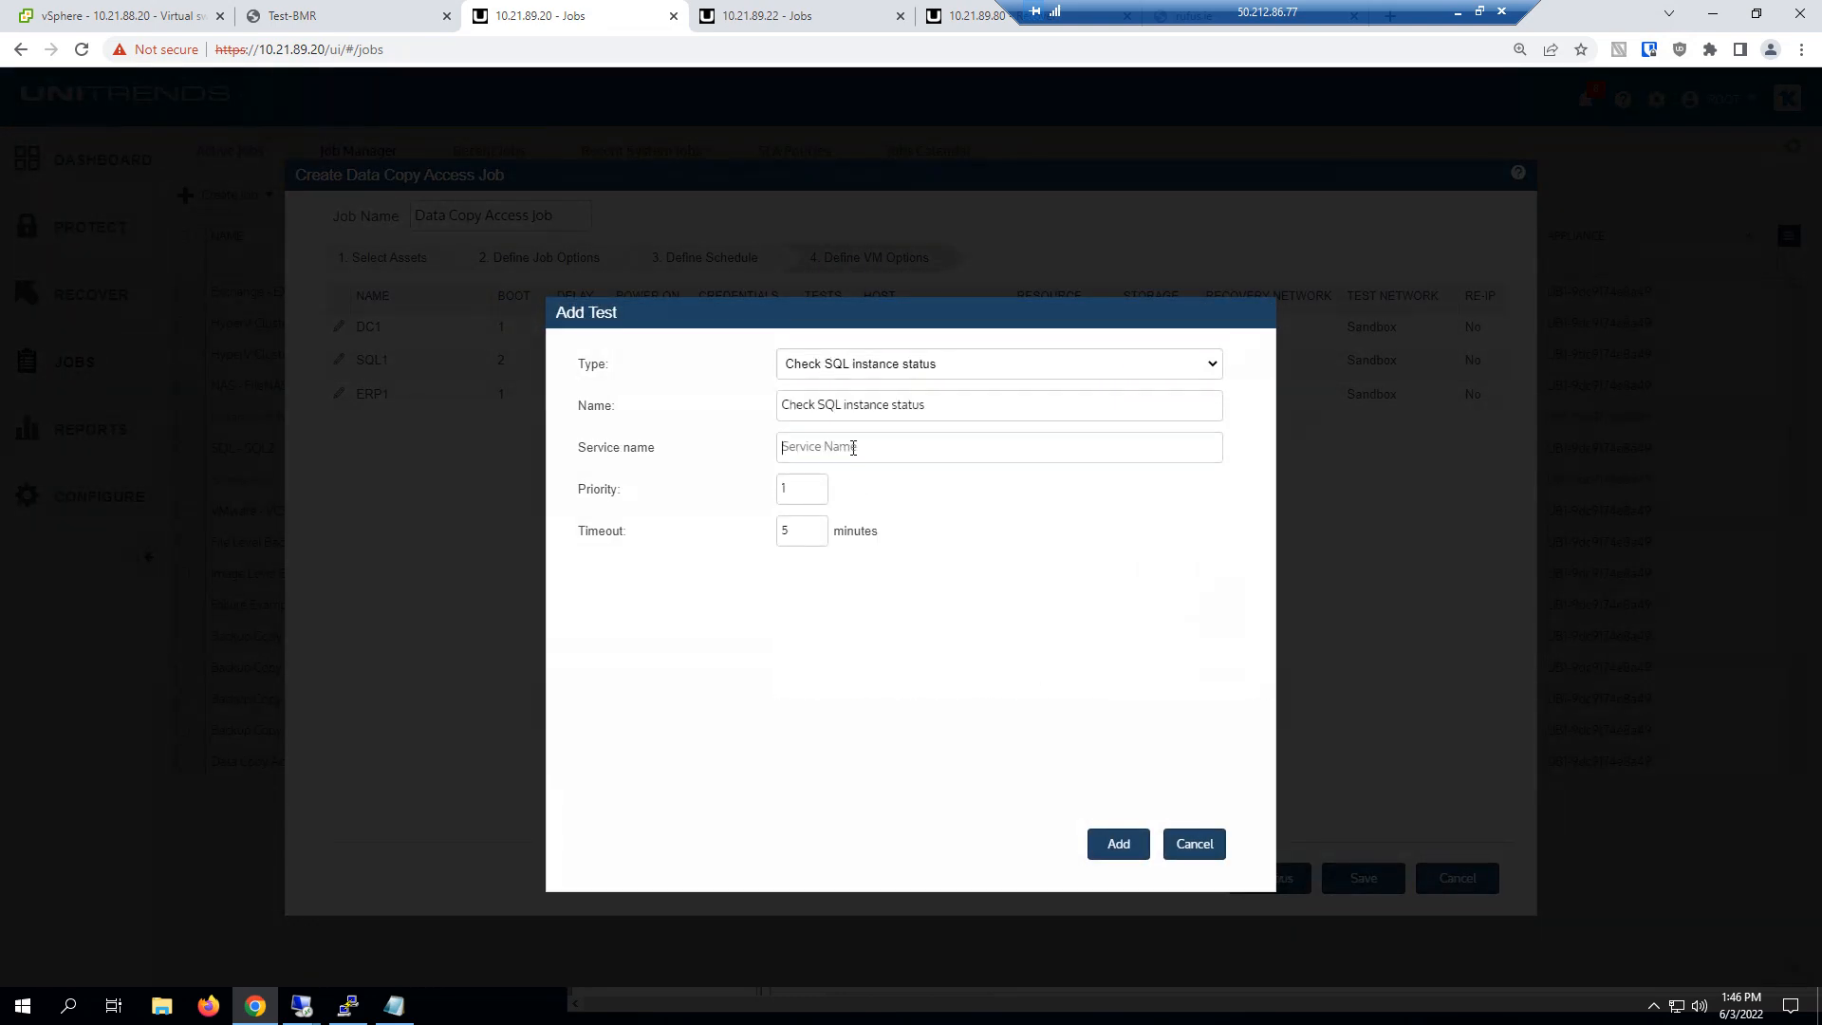
text(MSSQLSERVER)
click(1106, 845)
click(1055, 802)
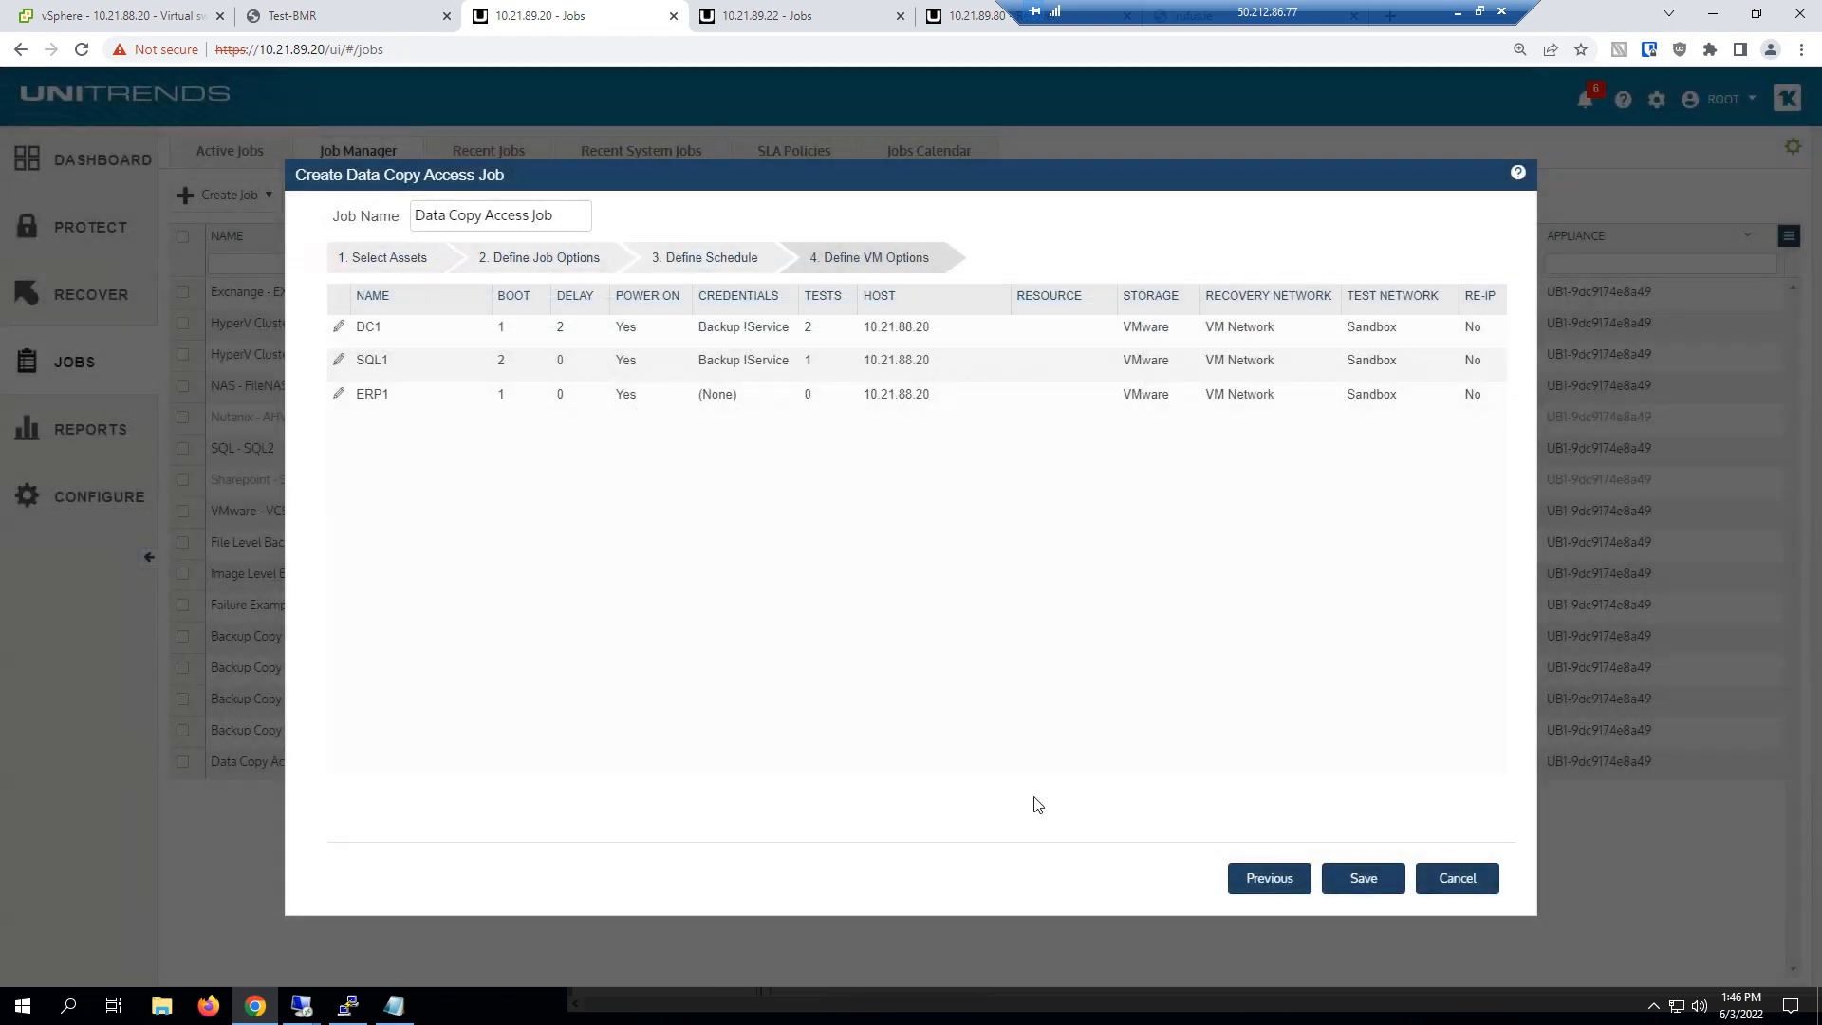
Set ERP1's boot order to 3 and assign it the Backup !Service guest credentials
click(338, 395)
drag(873, 496, 711, 493)
text(3)
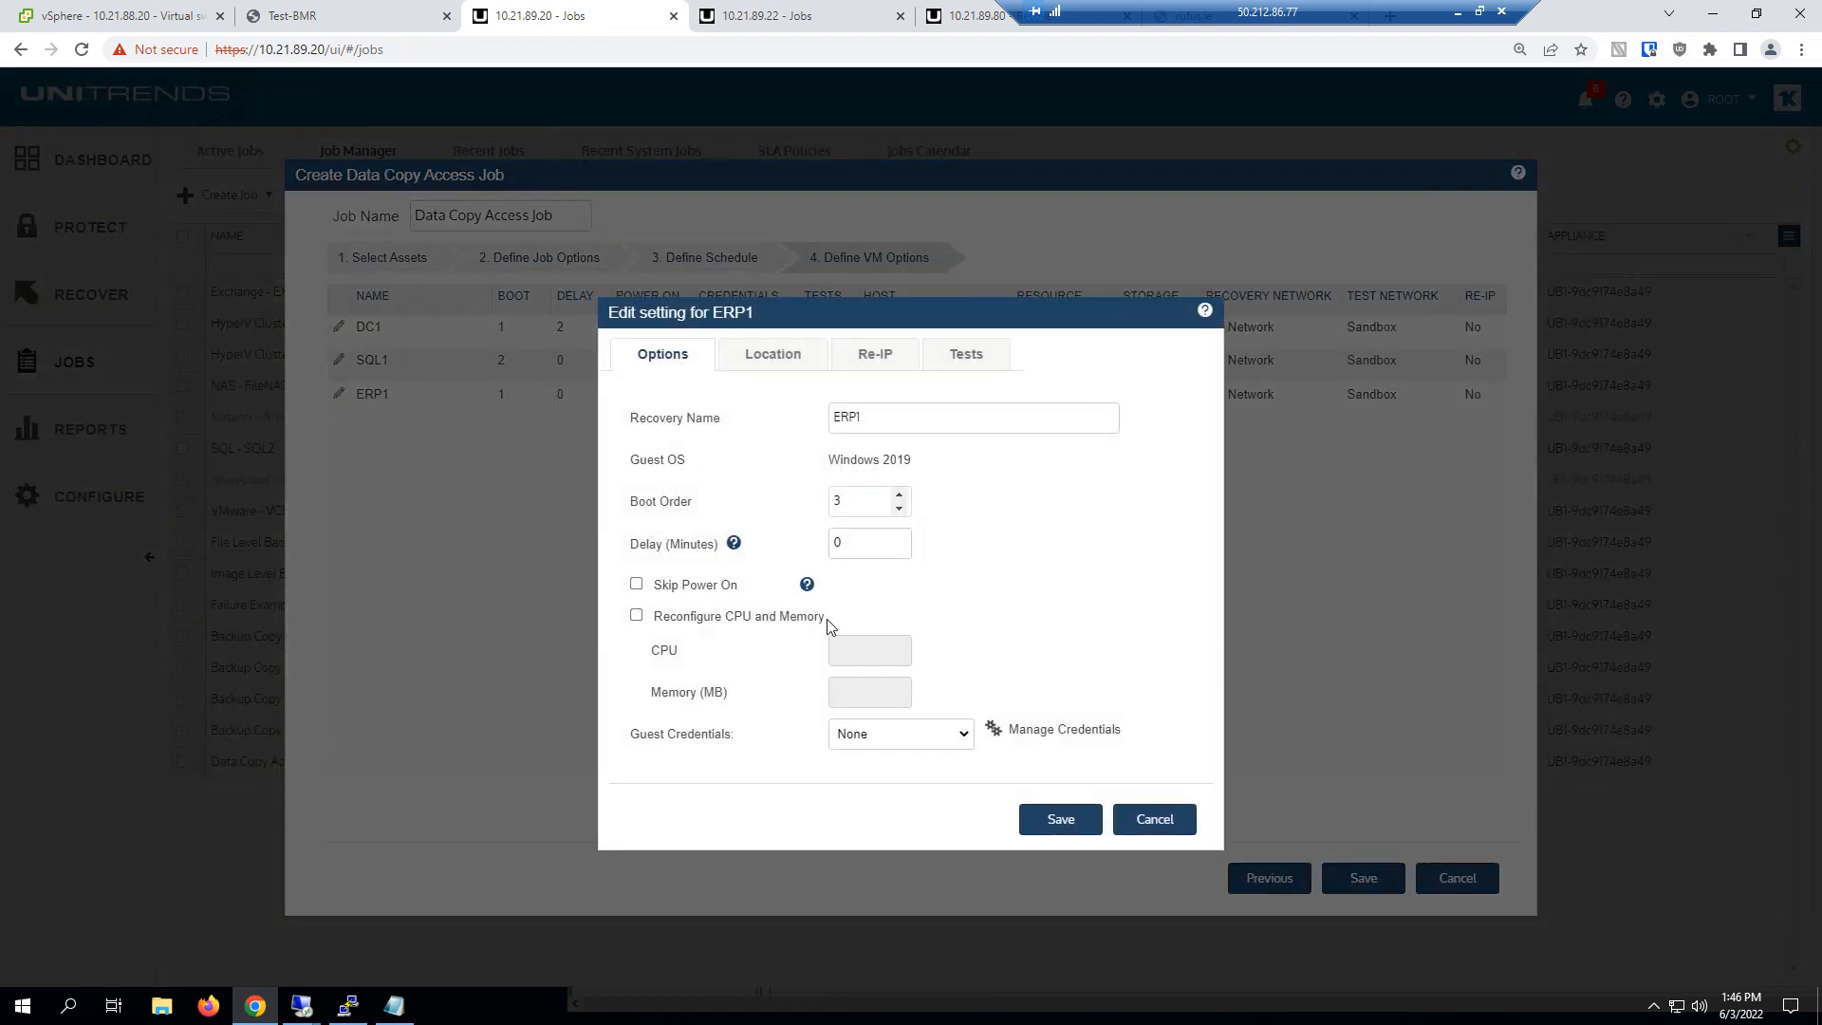
click(871, 747)
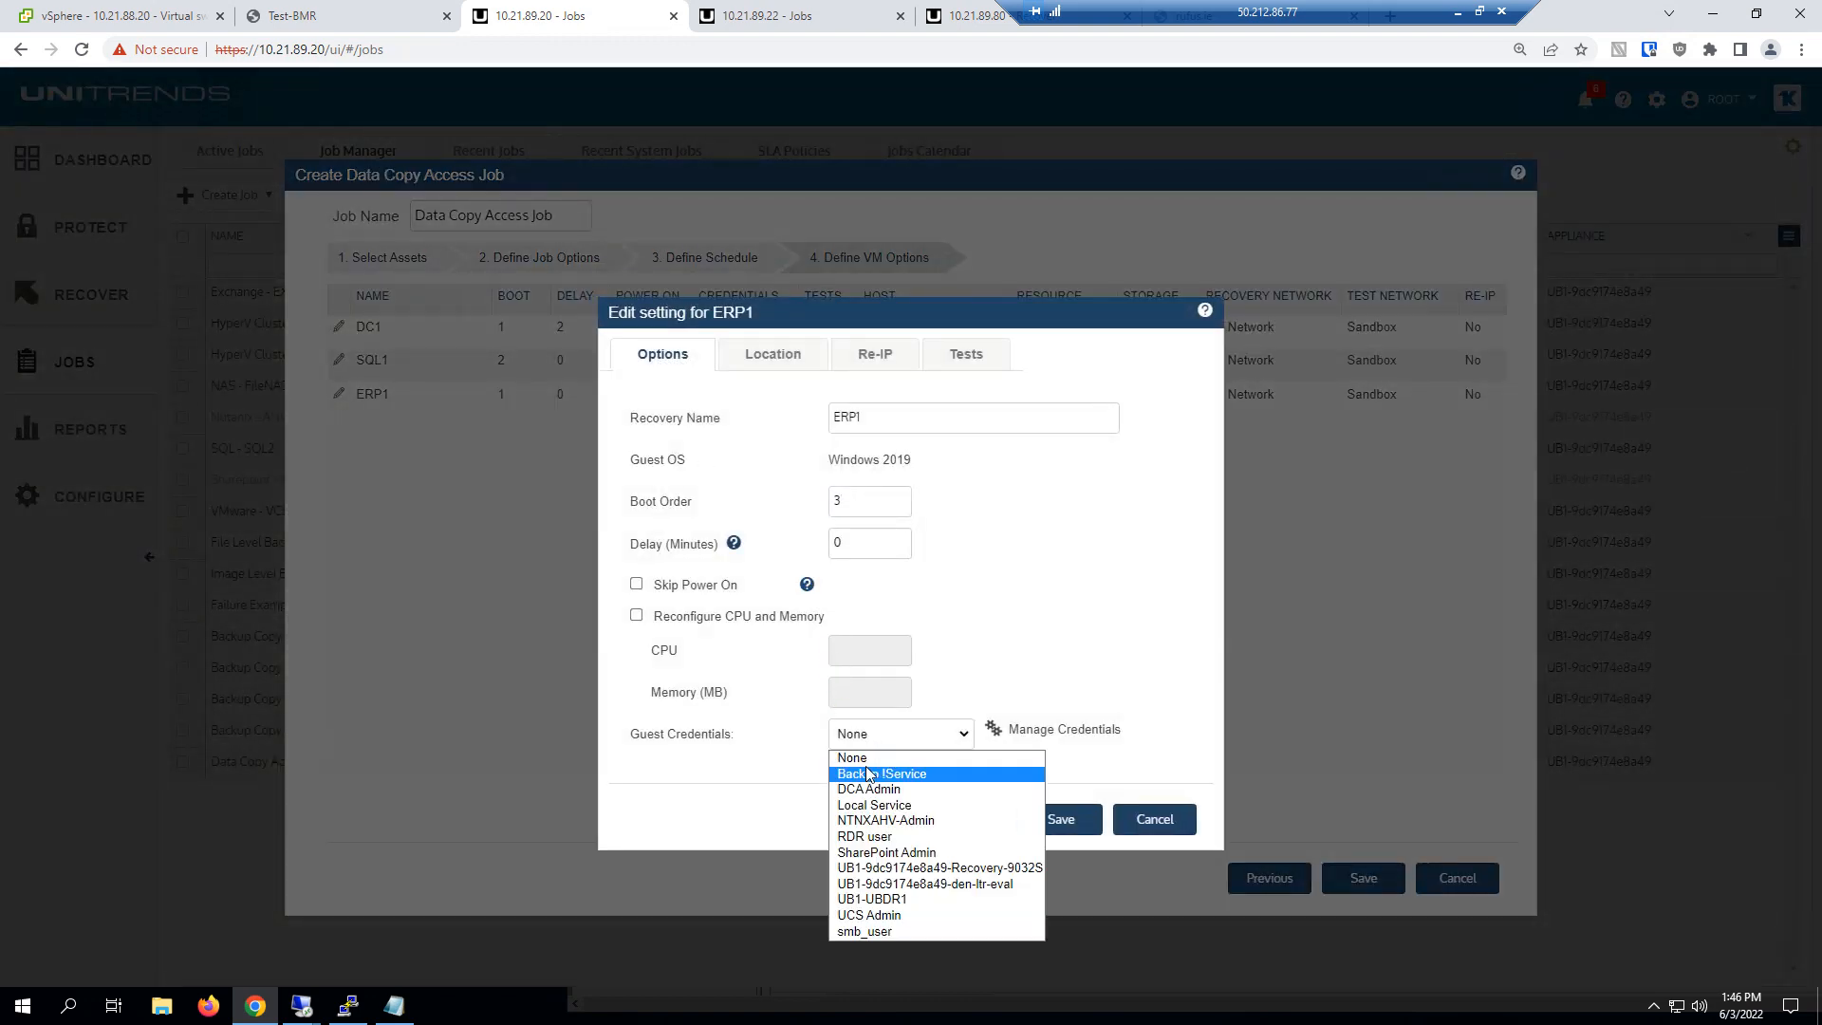
click(871, 769)
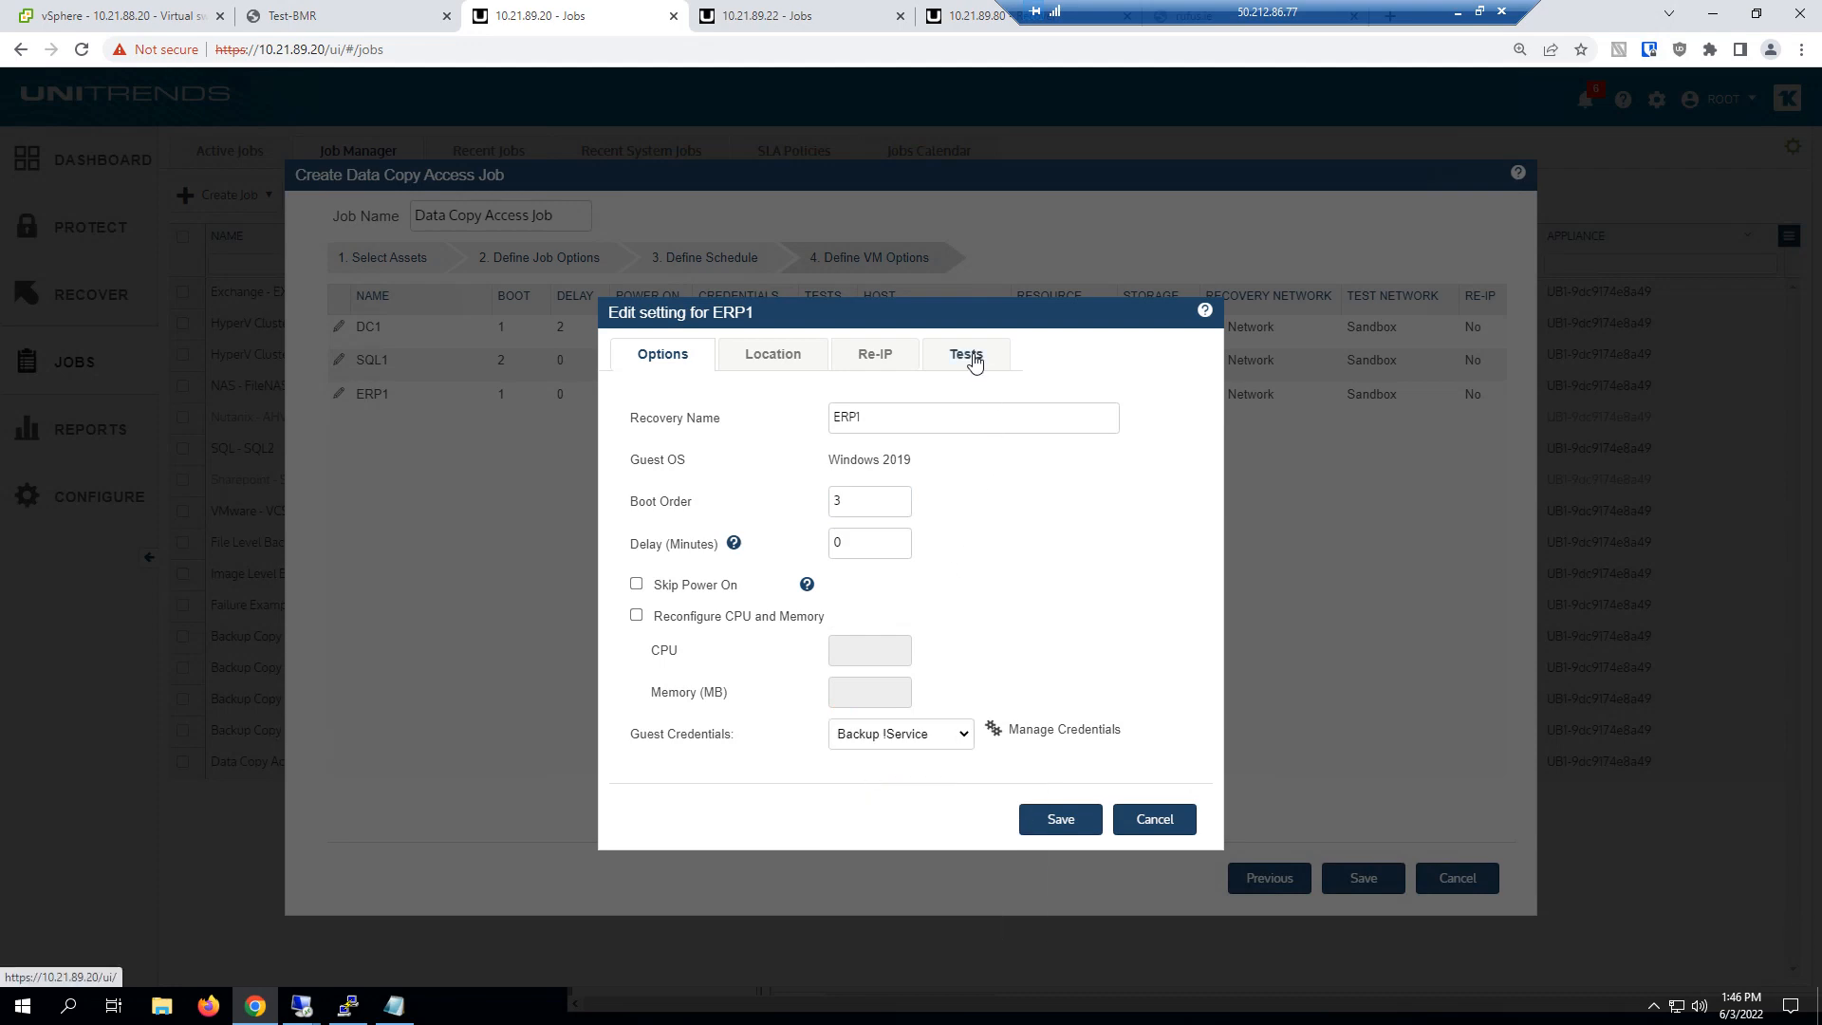
click(968, 358)
click(1008, 403)
Start a new application test for ERP1 with the type Check windows service
click(968, 358)
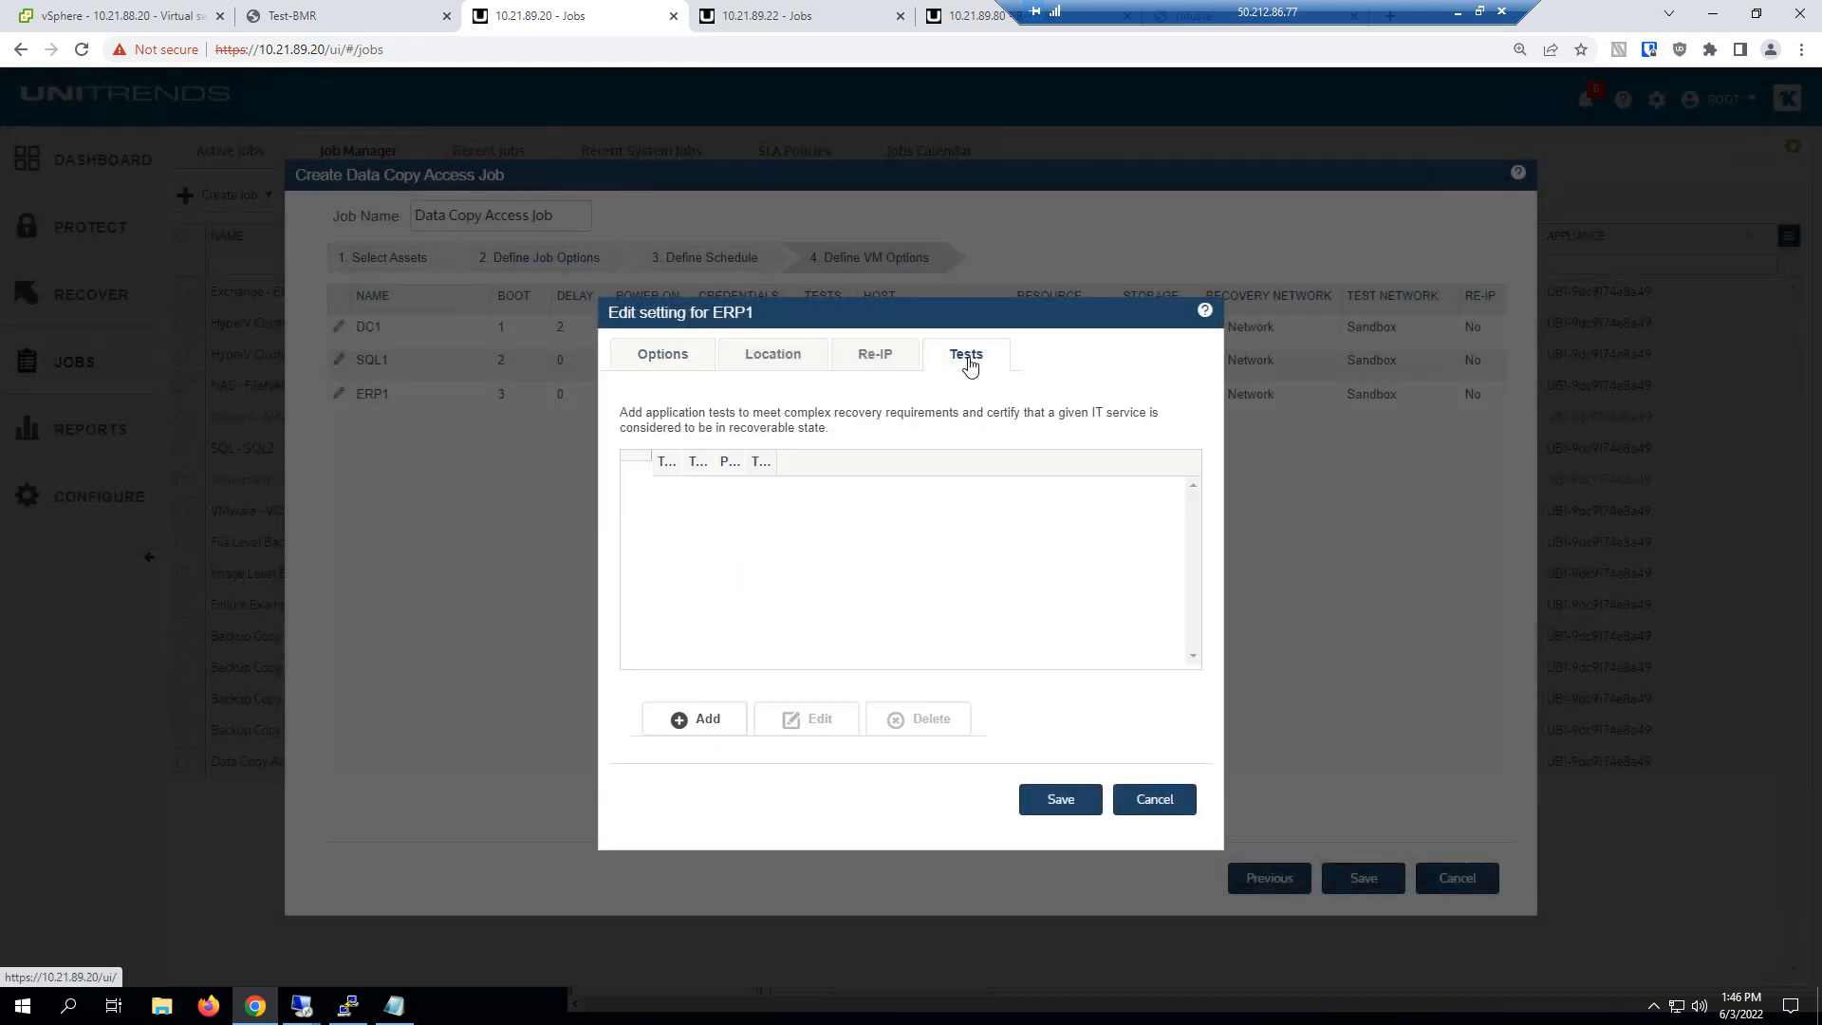
click(727, 721)
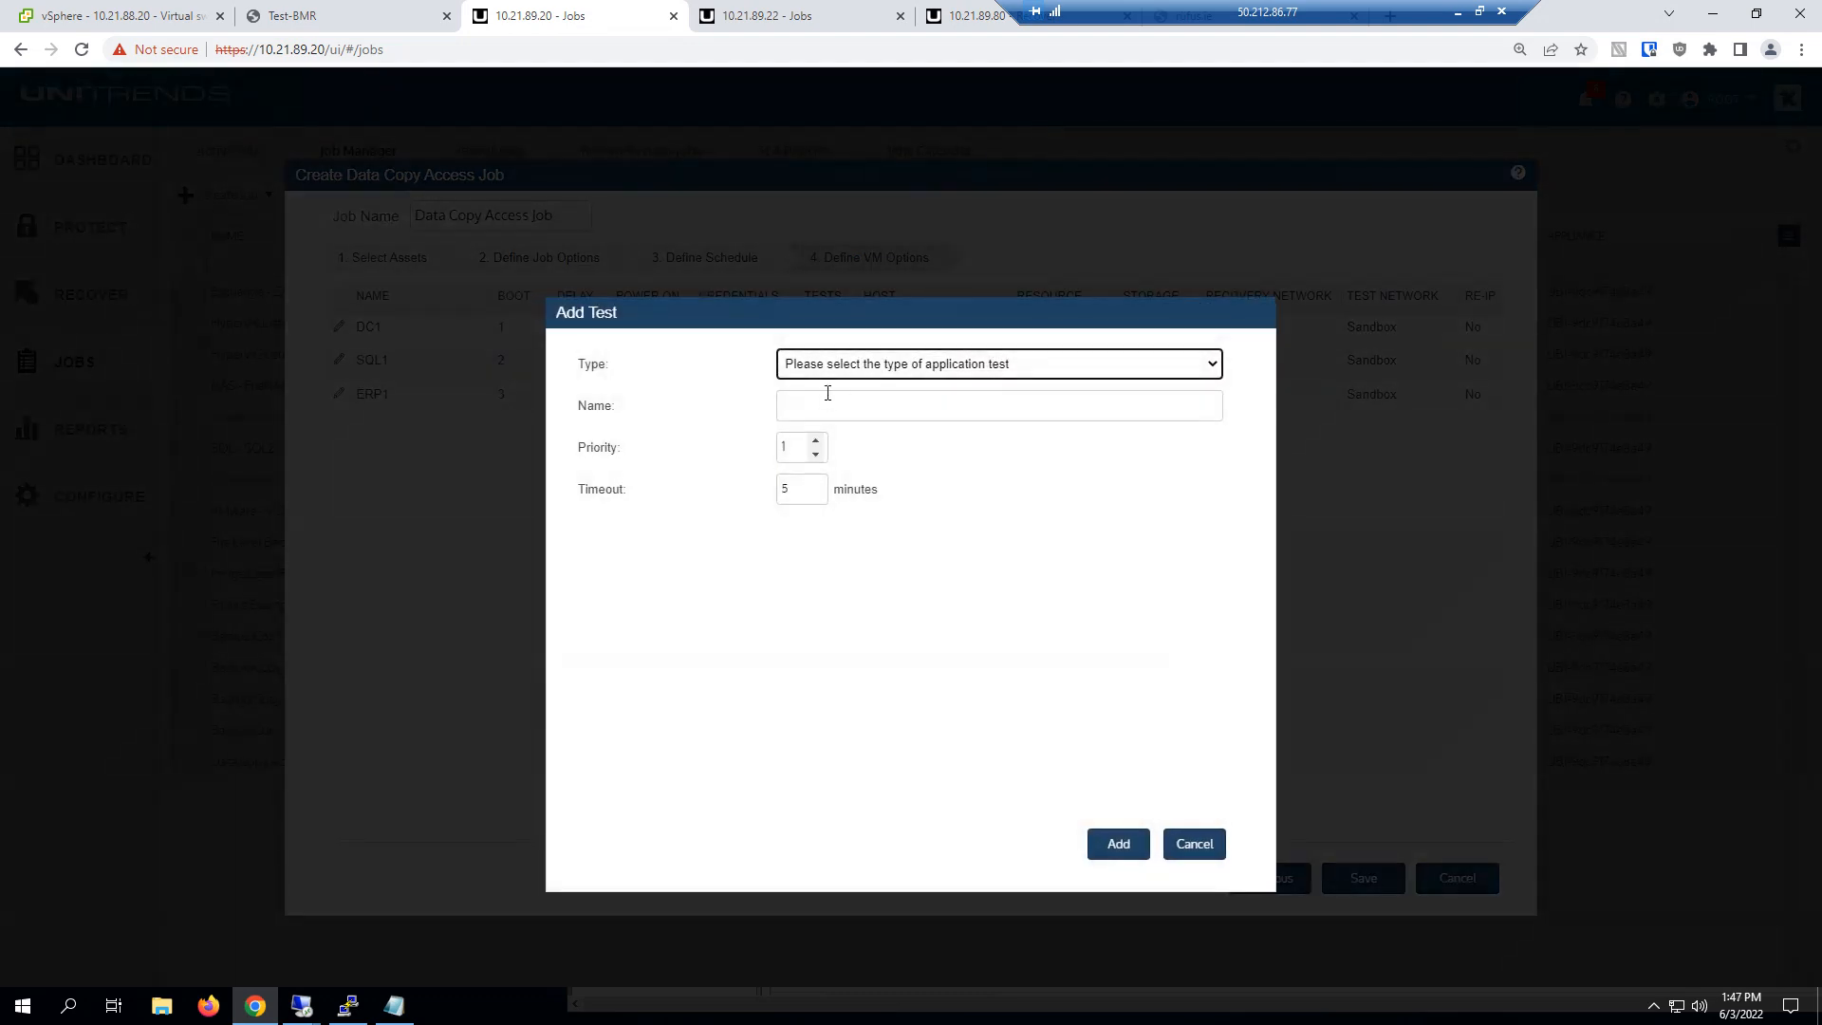
click(840, 366)
scroll(848, 528, down, 10)
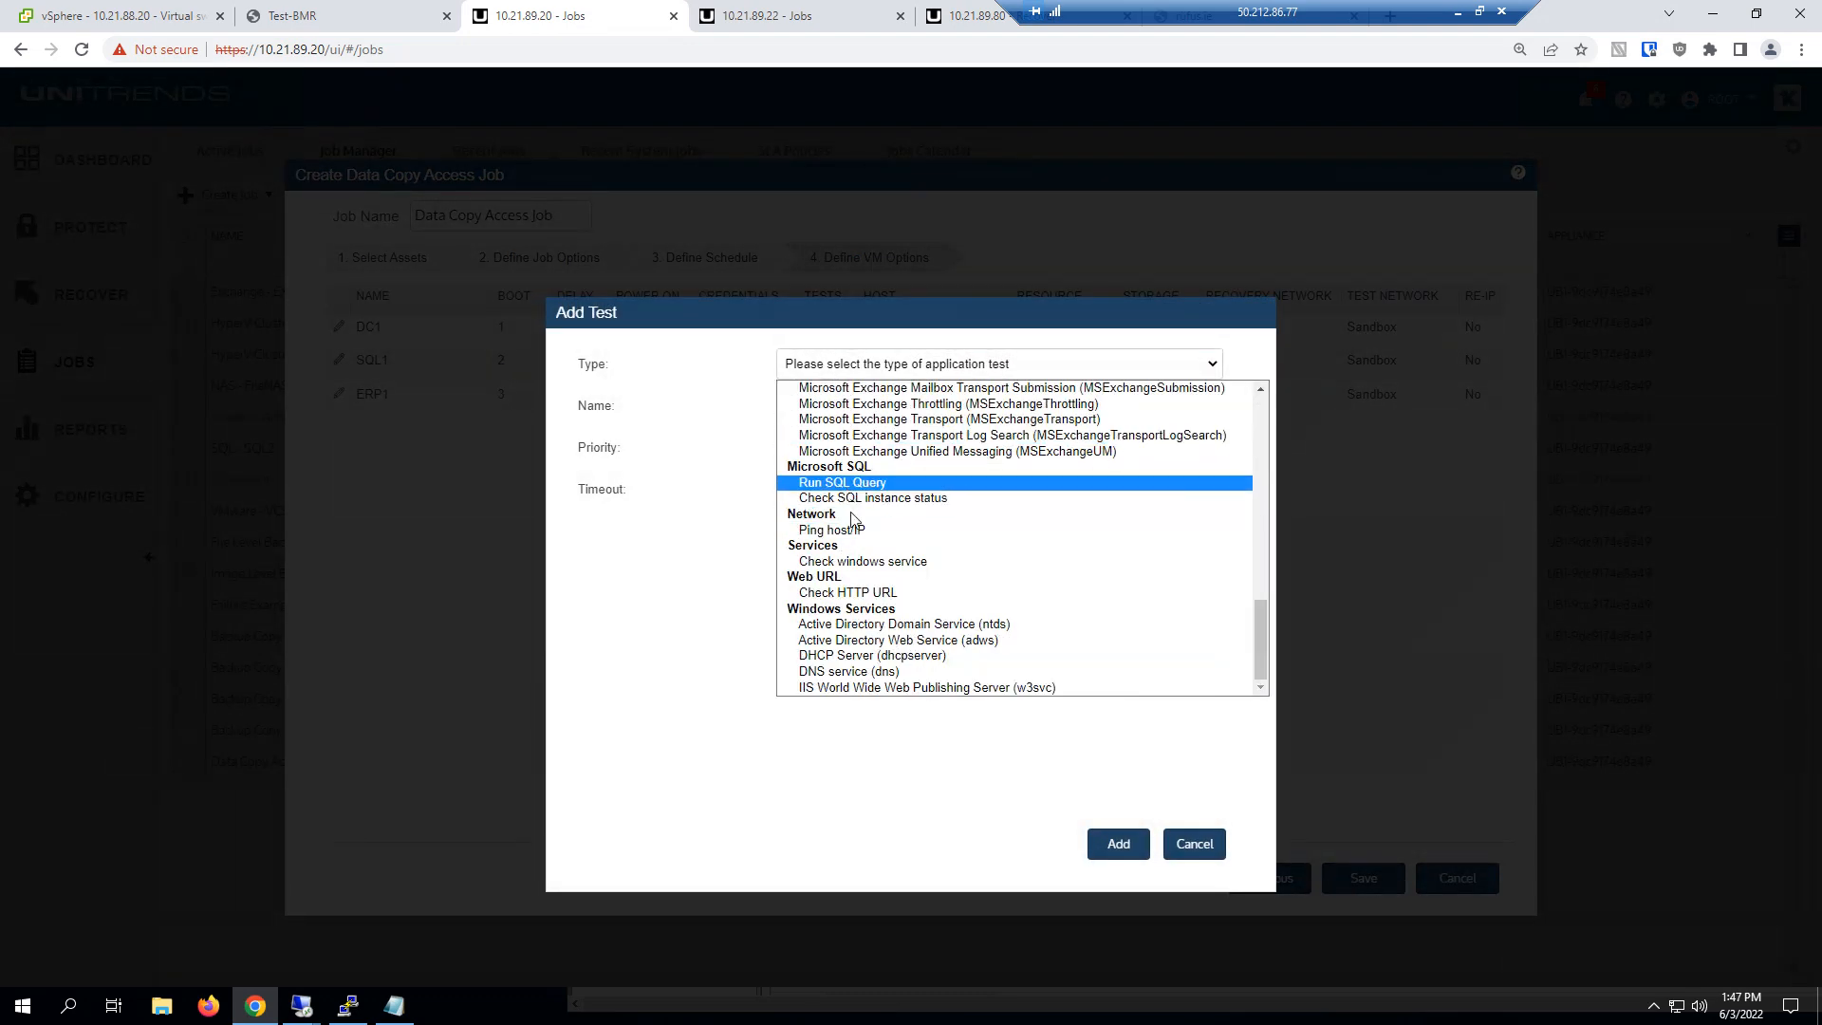
click(857, 562)
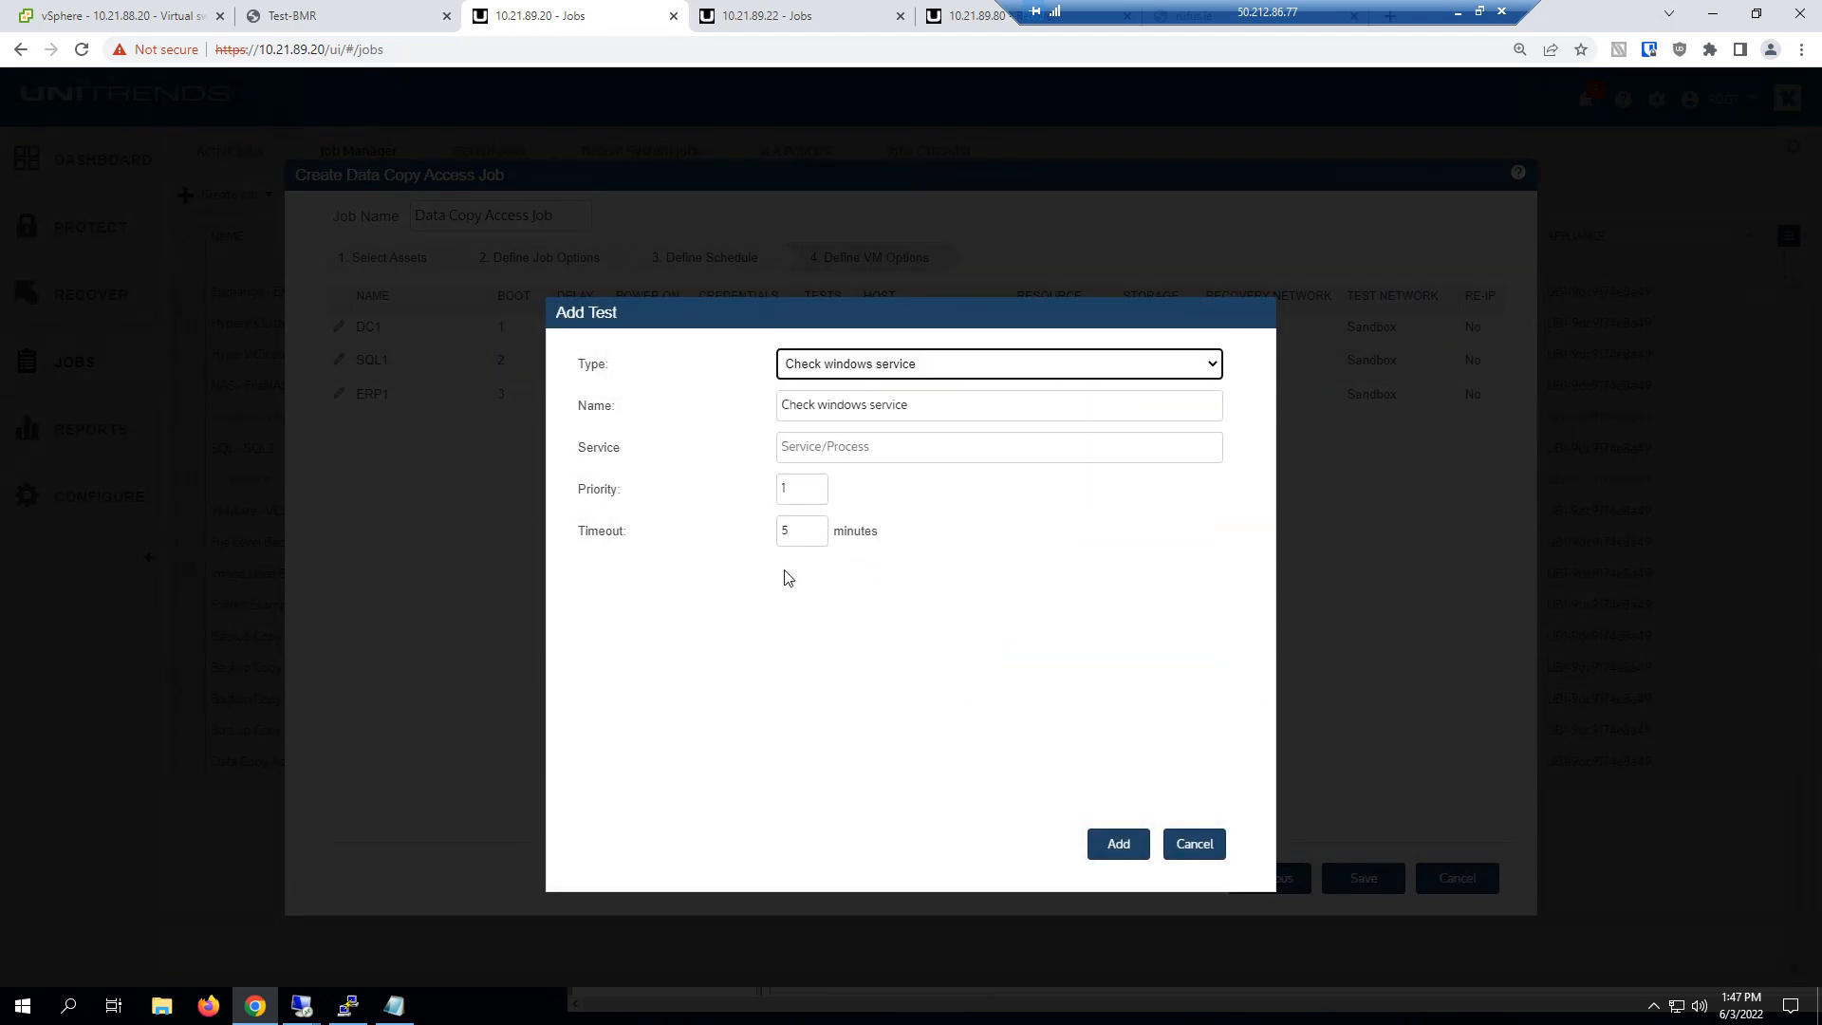
Open the Windows Services console (services.msc) and copy the service name from the Application Information properties
key(super+r)
text(services.msc)
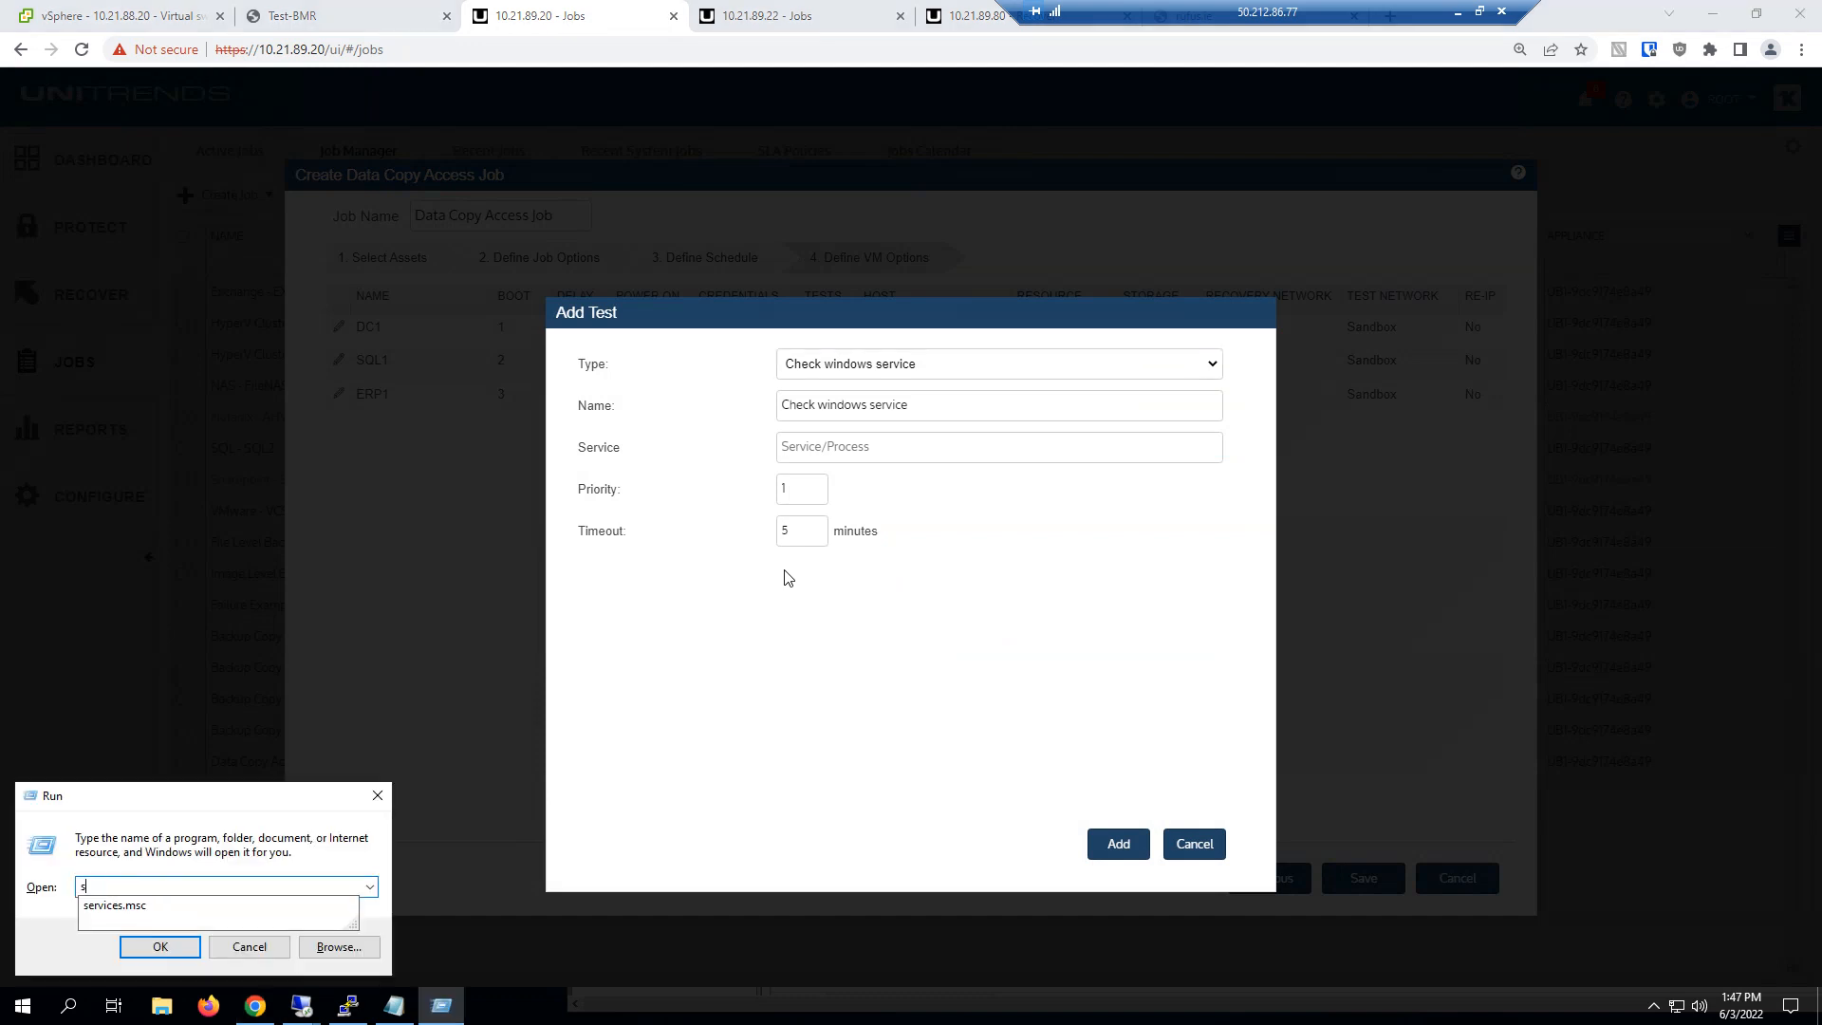
key(Return)
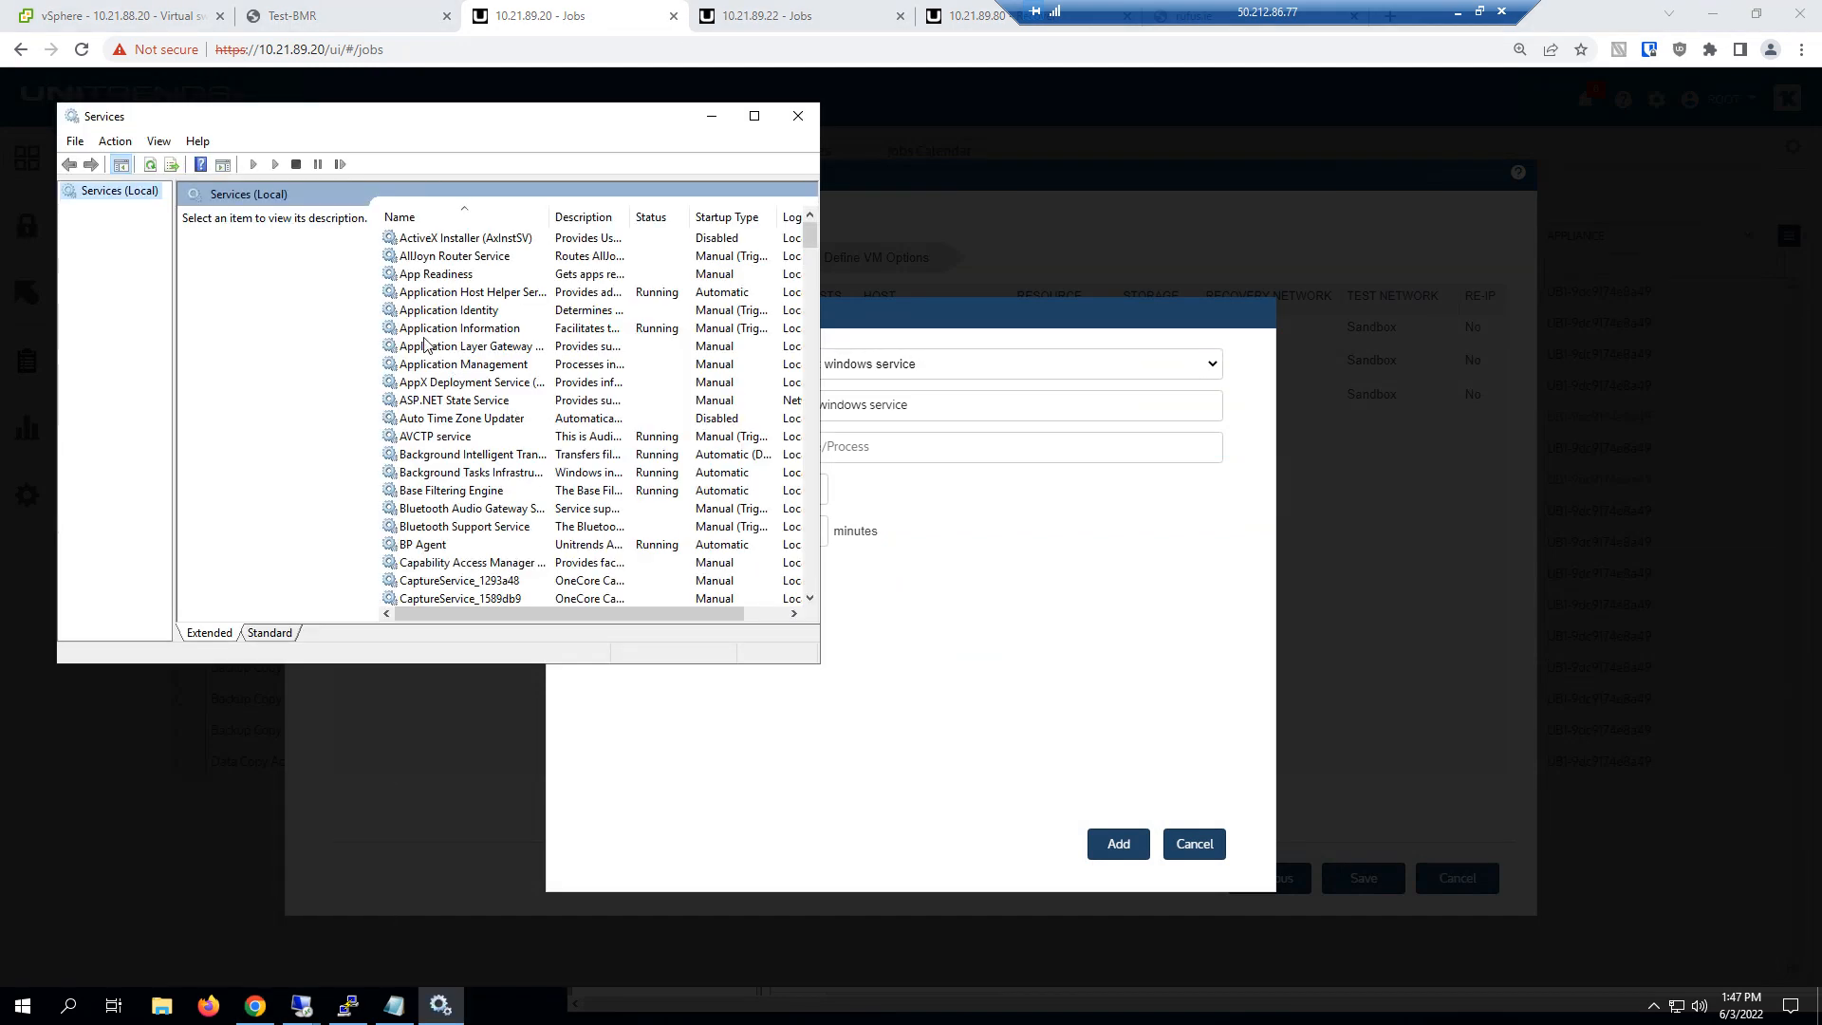
double_click(446, 328)
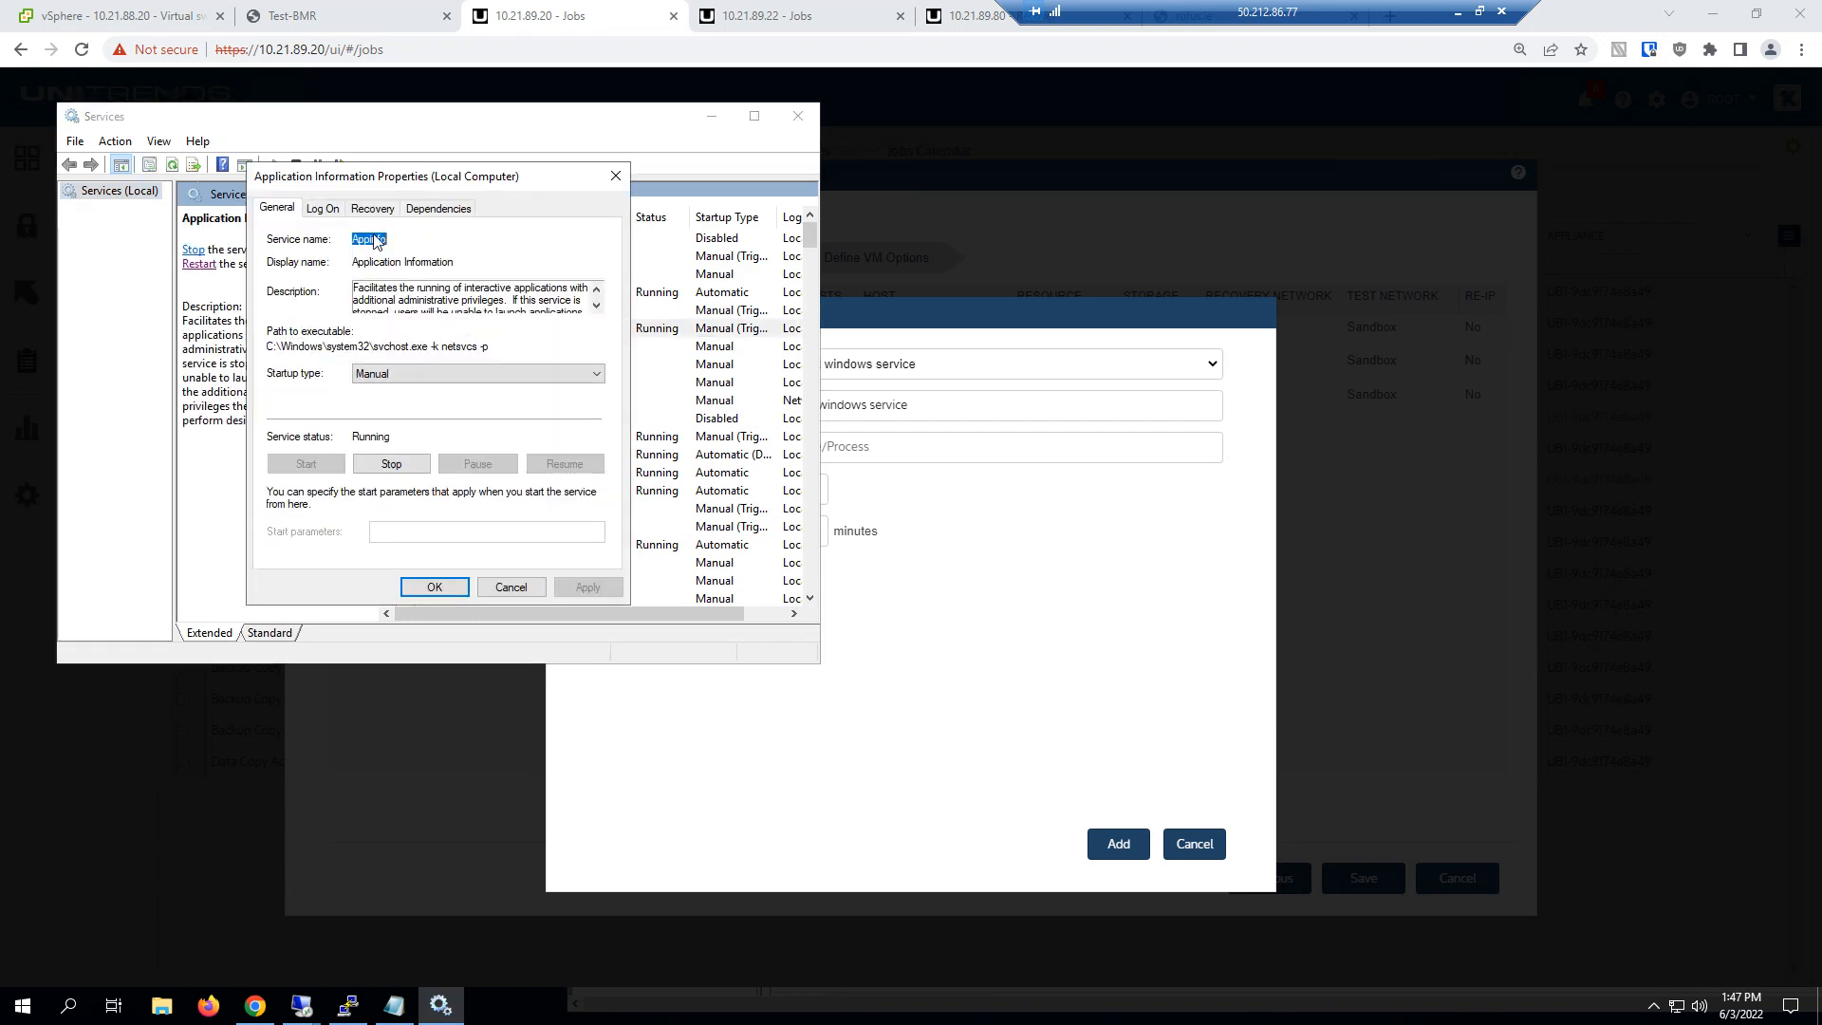
right_click(370, 242)
click(374, 287)
Enter Server as the service to check, add the test to ERP1 and save the ERP1 settings
click(903, 456)
text(Server)
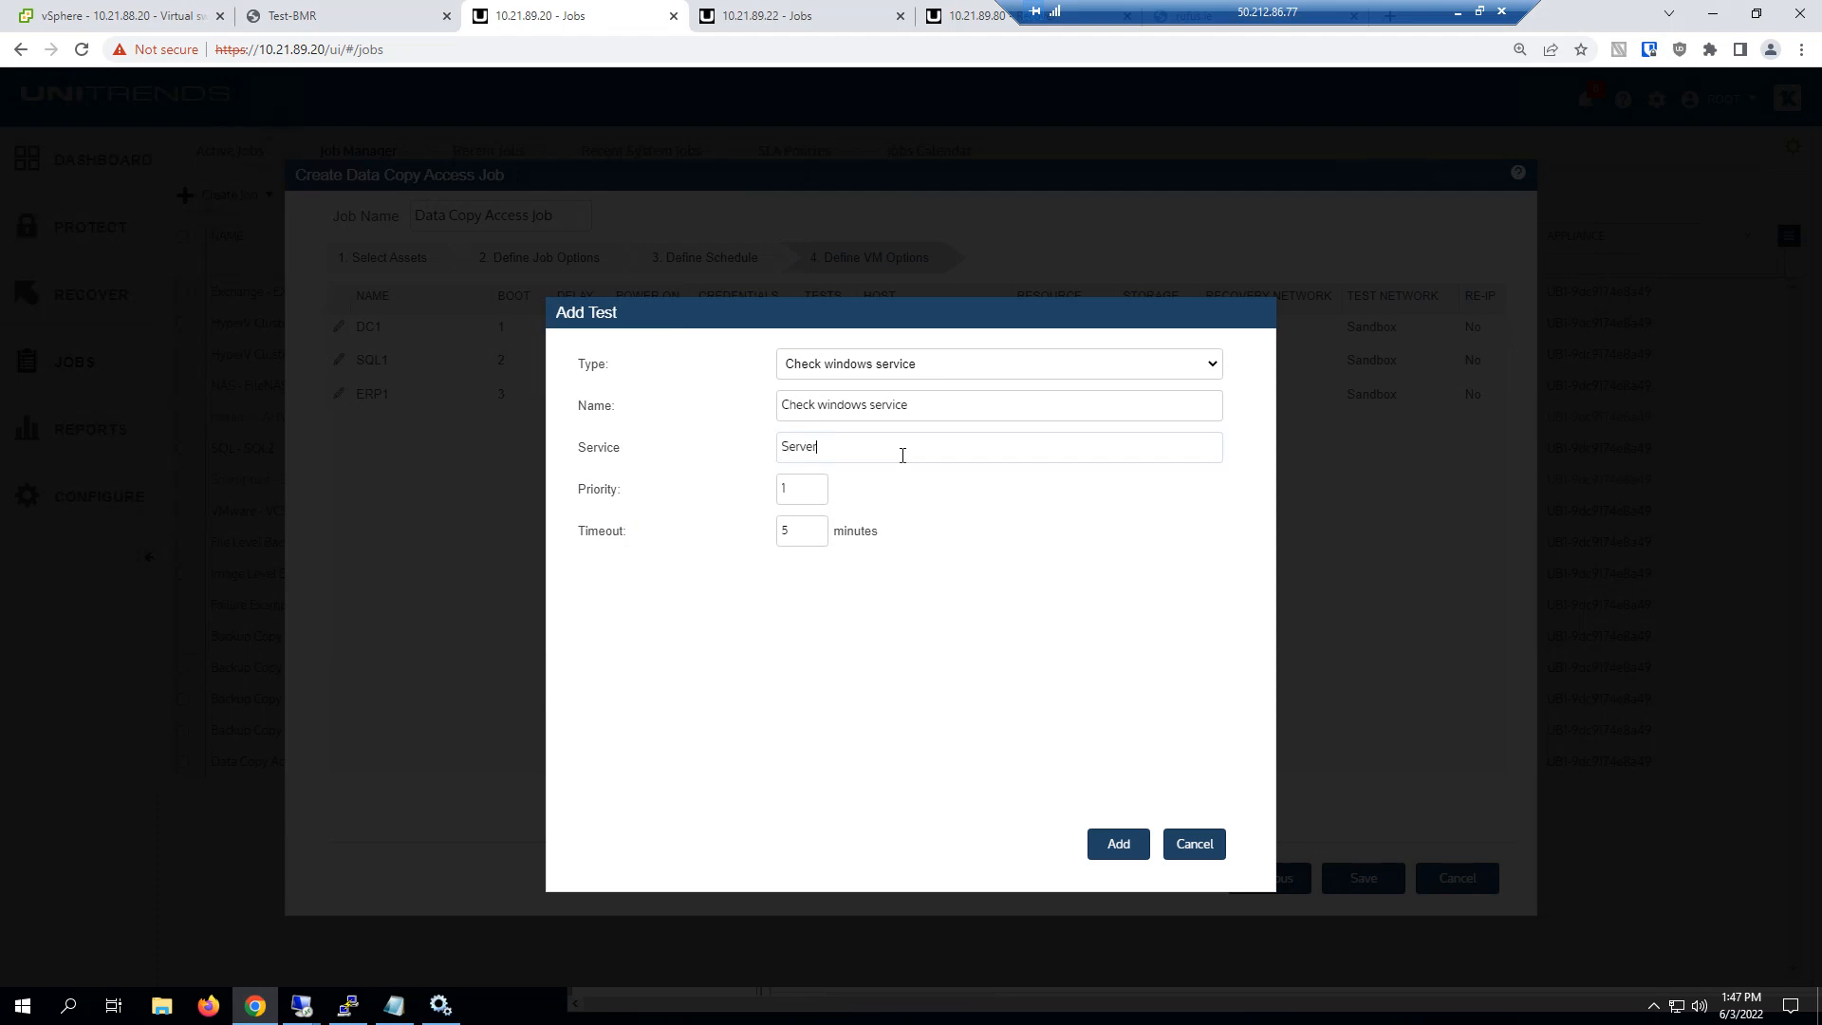
click(1101, 849)
click(1048, 807)
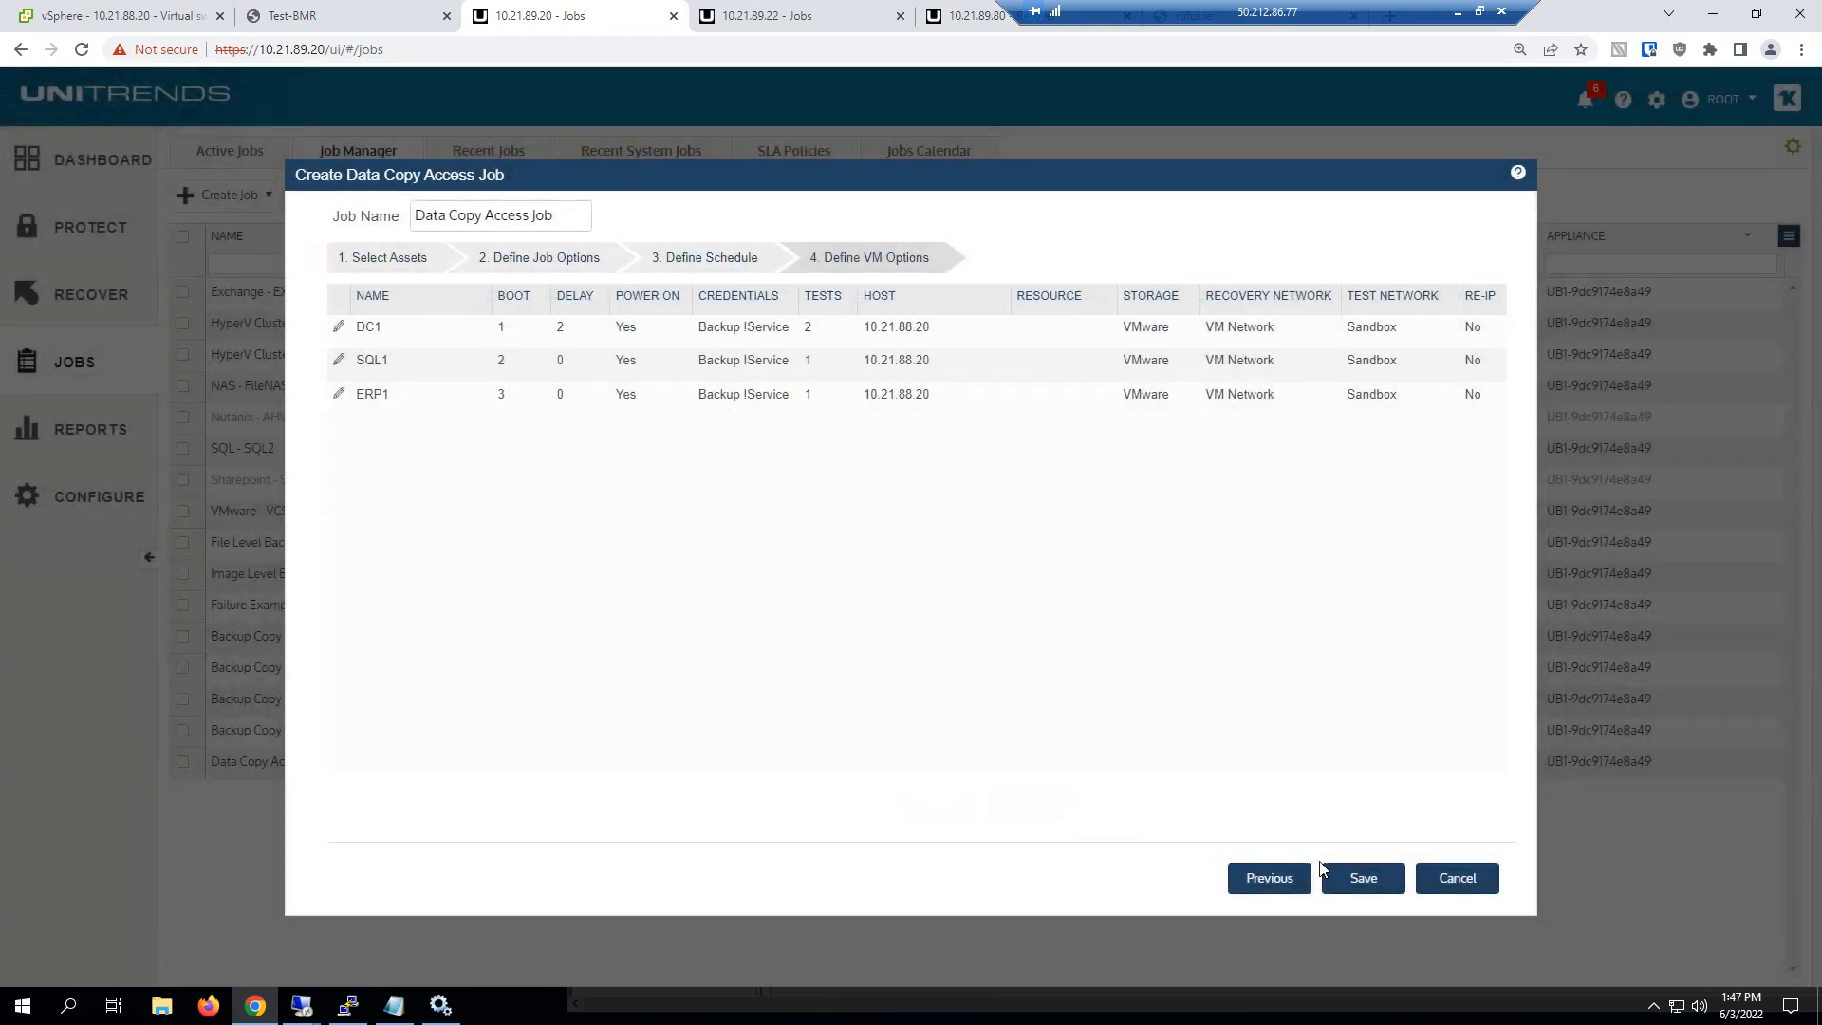
Name the job Data Copy Access Job2 and save it
click(589, 217)
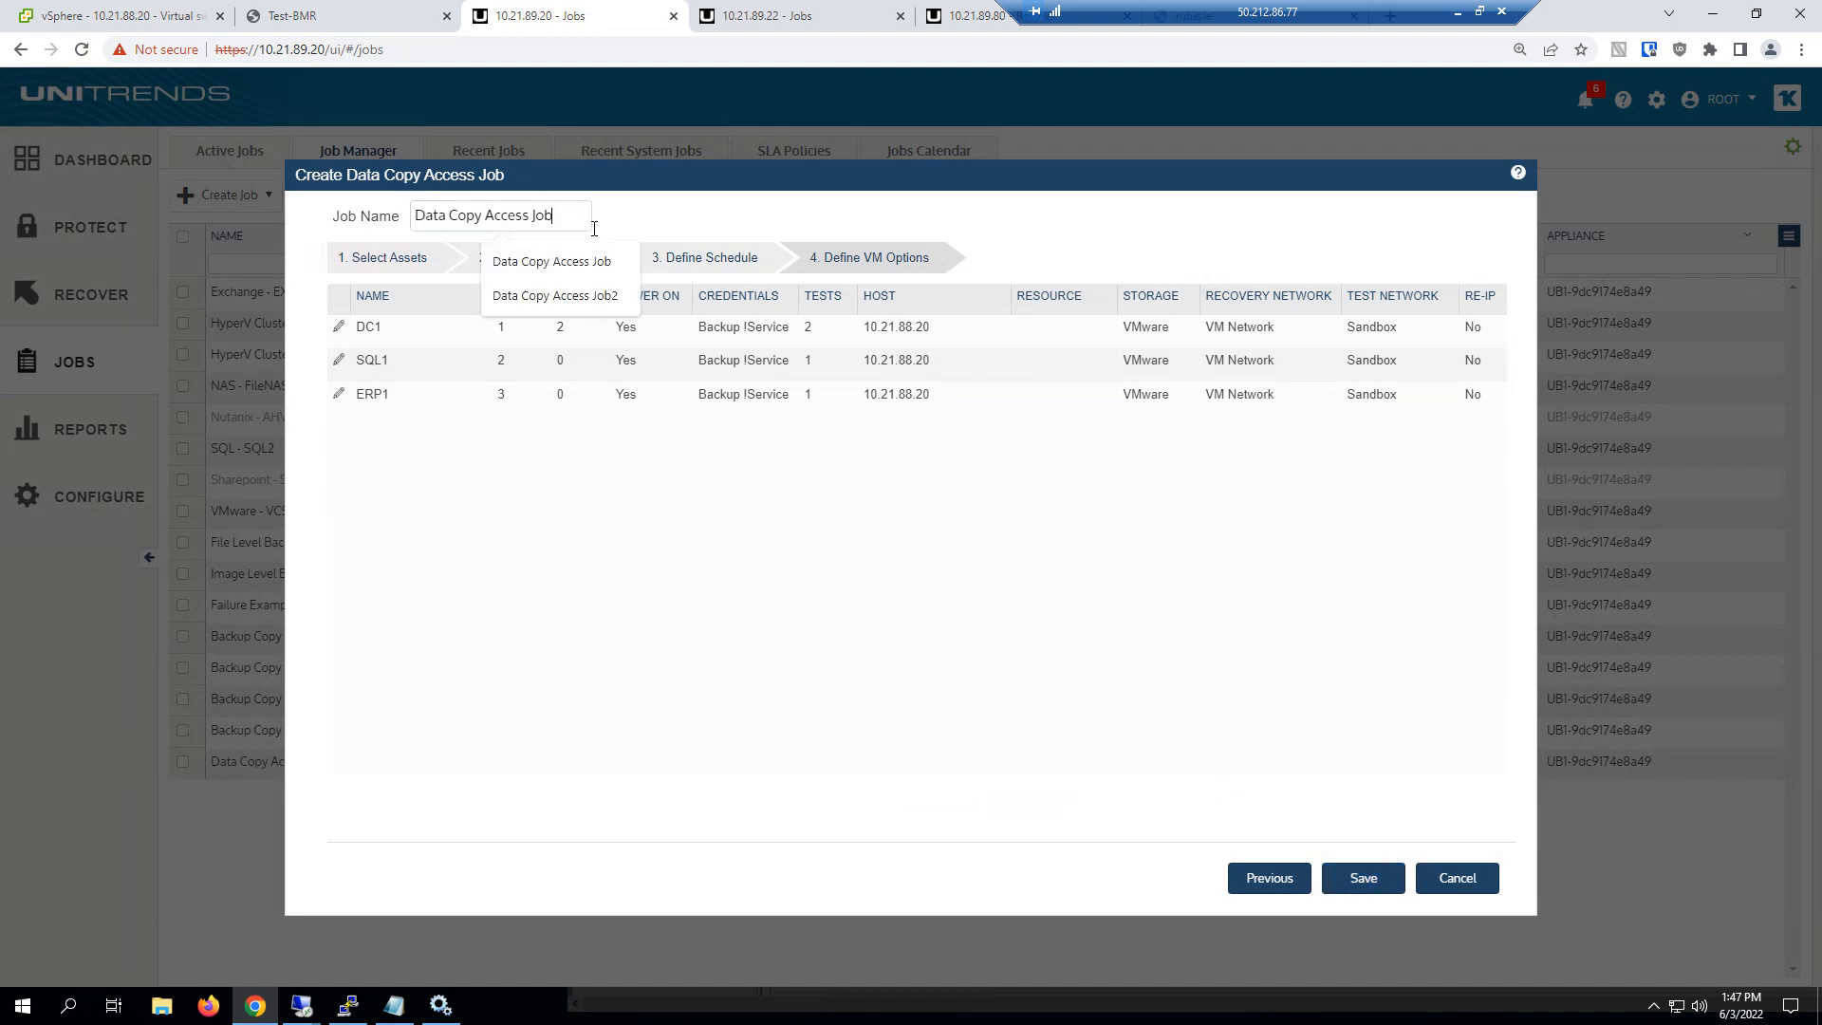
text(2)
click(1355, 879)
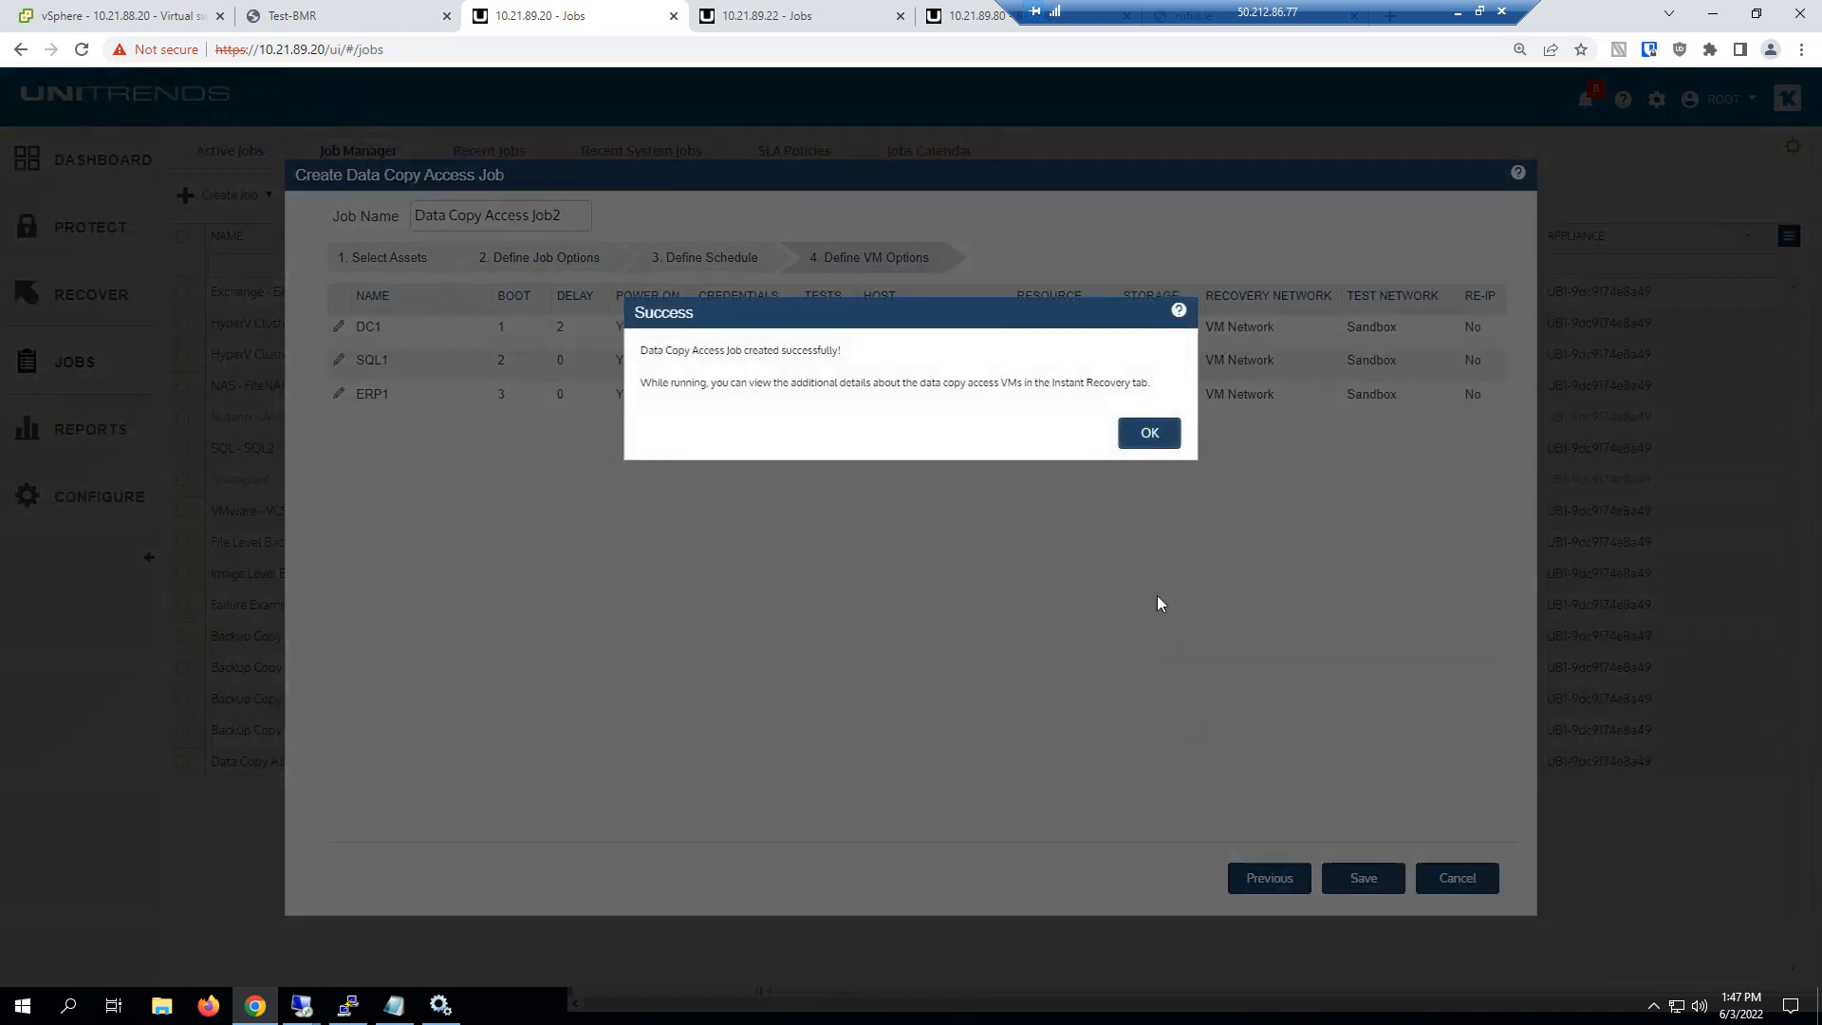
click(1147, 435)
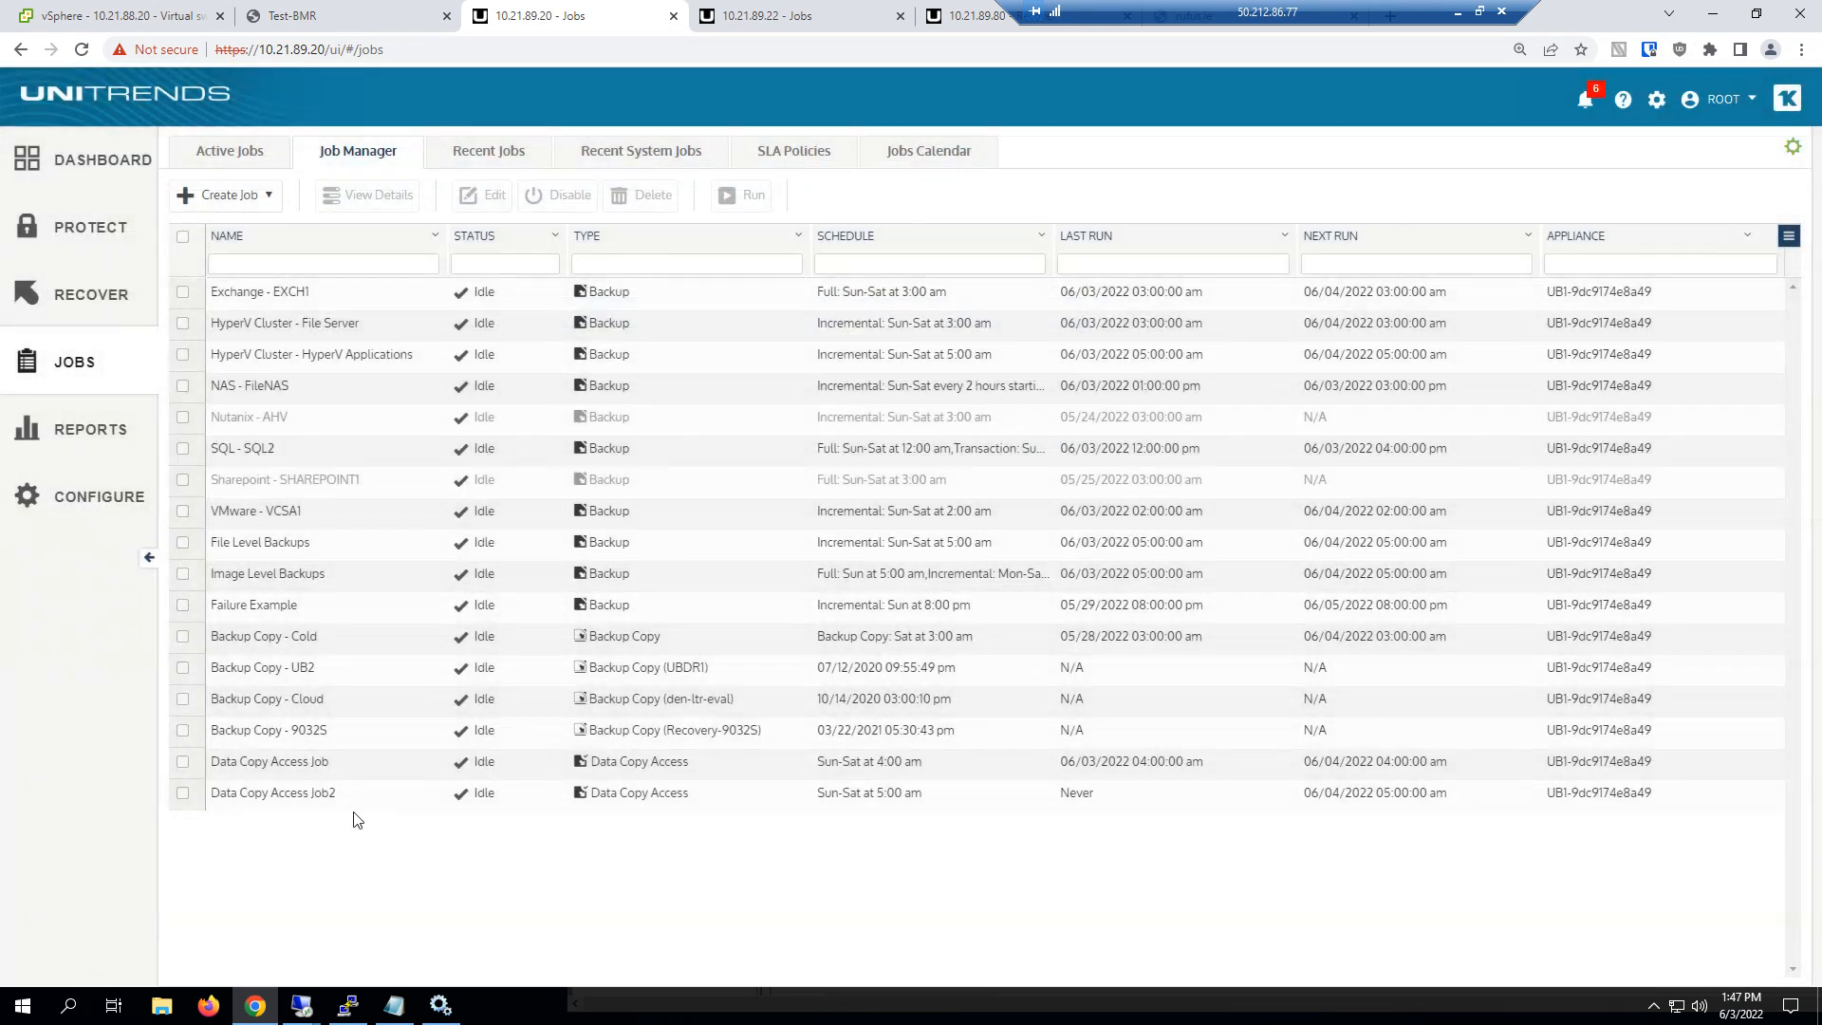
Select Data Copy Access Job2 in the job list and show its available run options
click(323, 803)
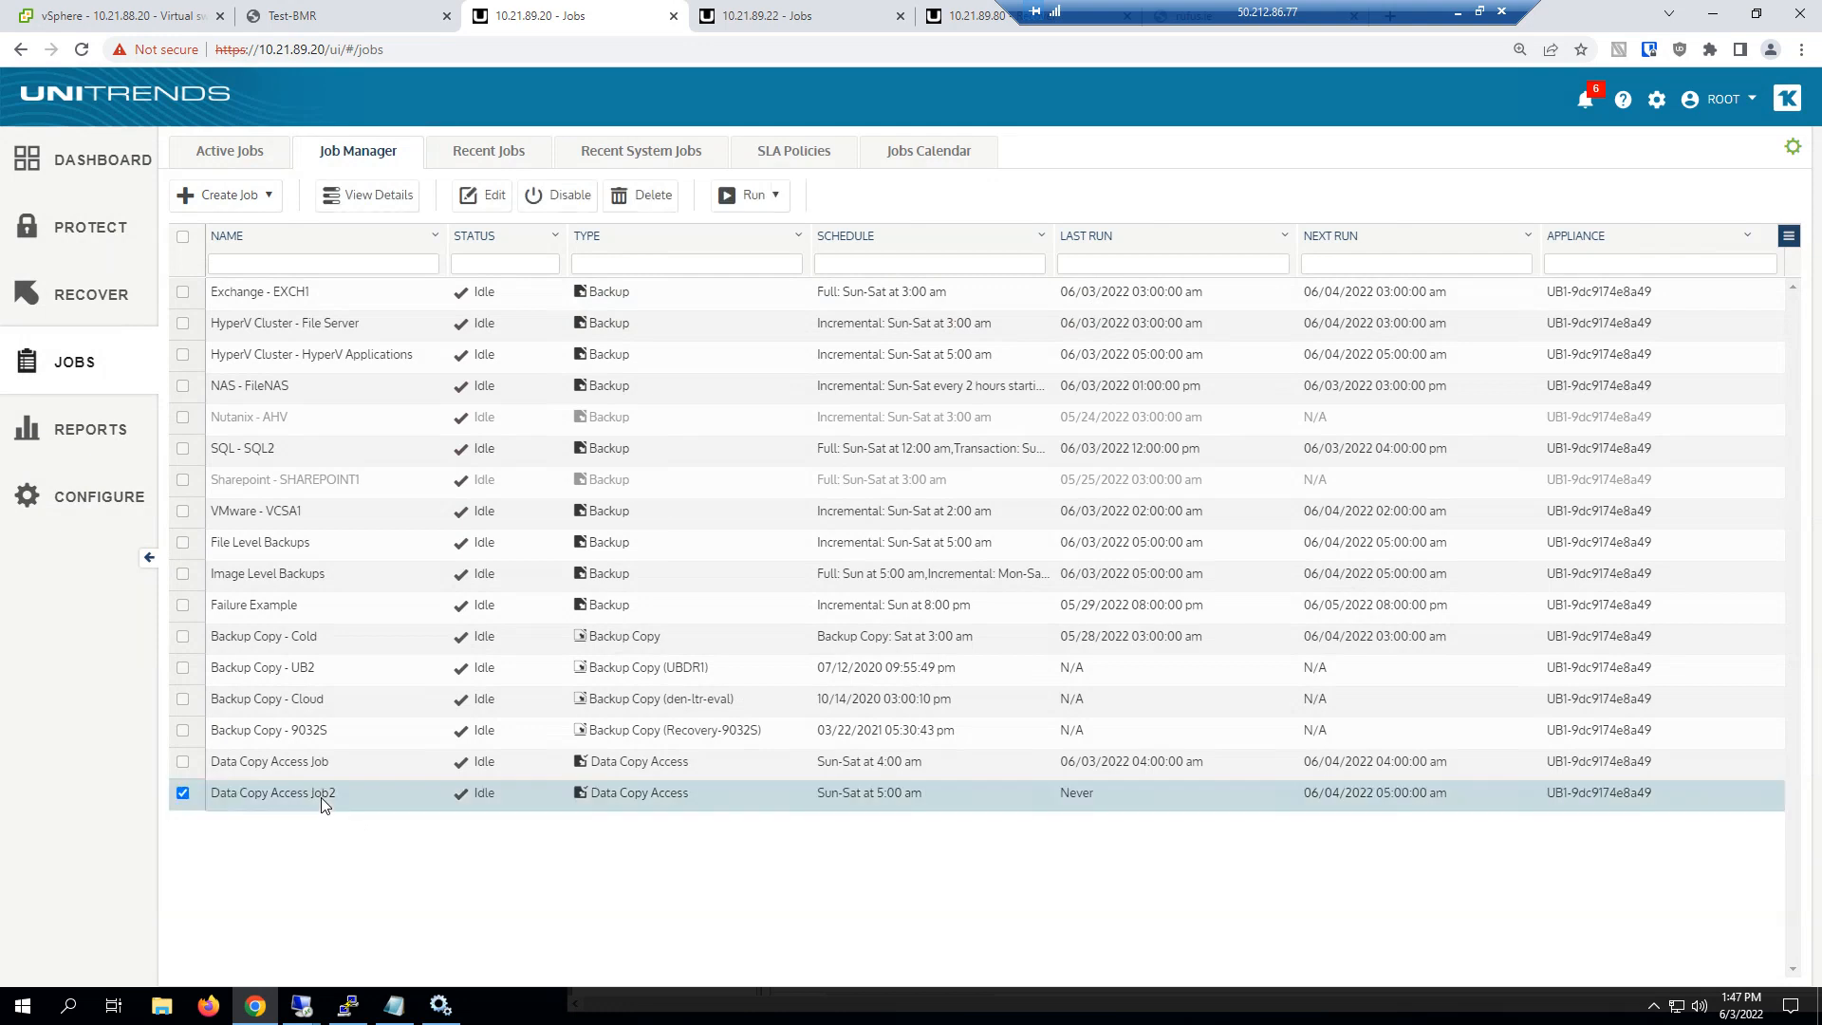
click(755, 196)
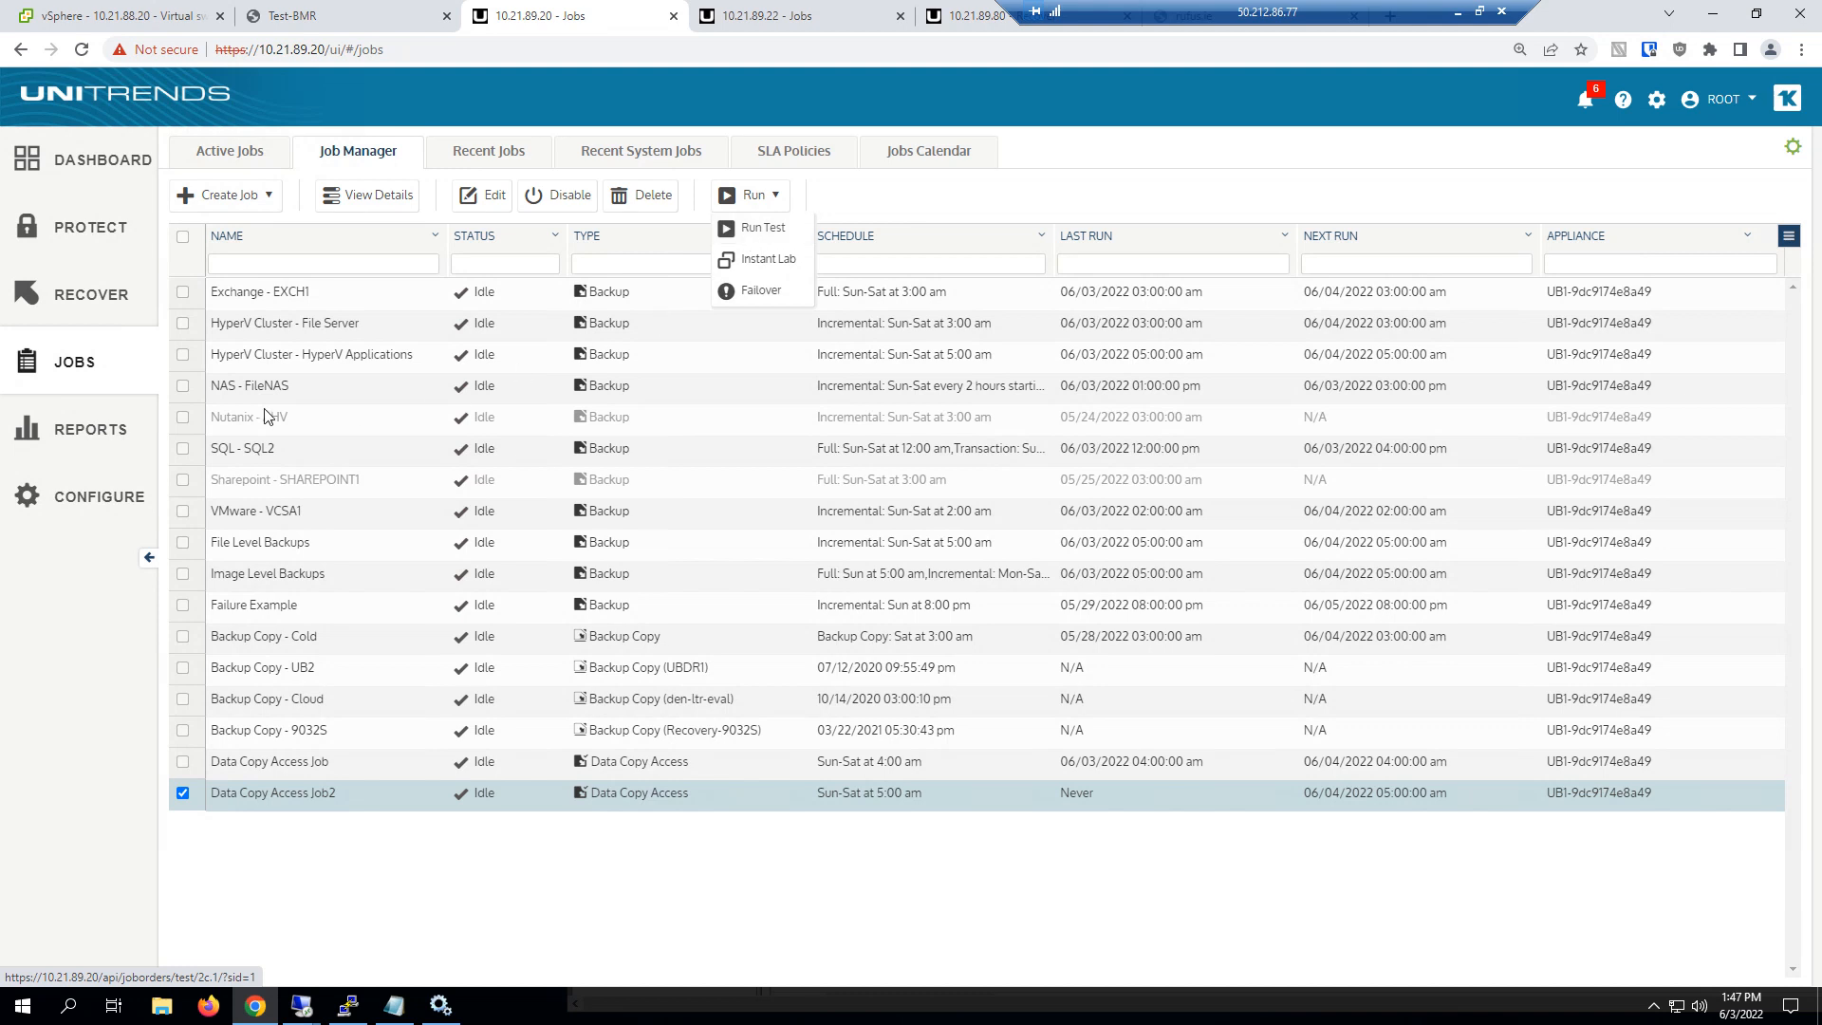
Generate the Recovery Assurance report from the recovery reports
click(76, 432)
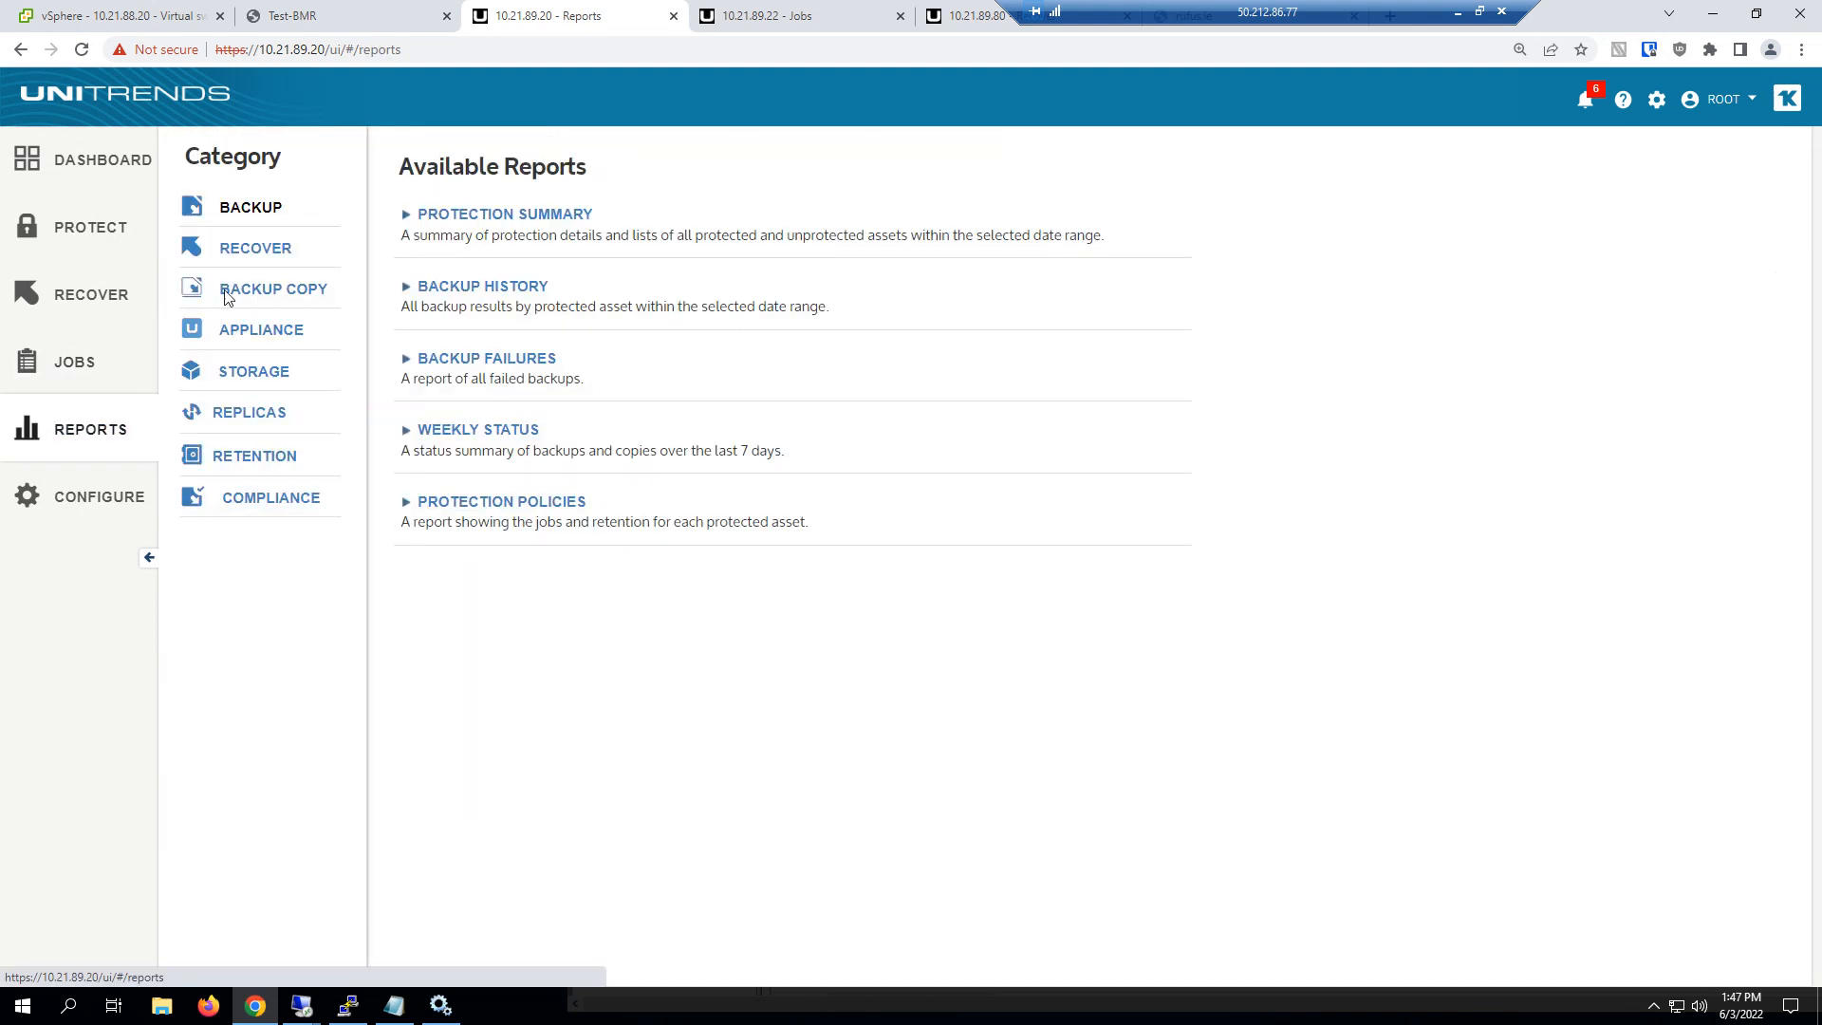
click(253, 248)
click(480, 311)
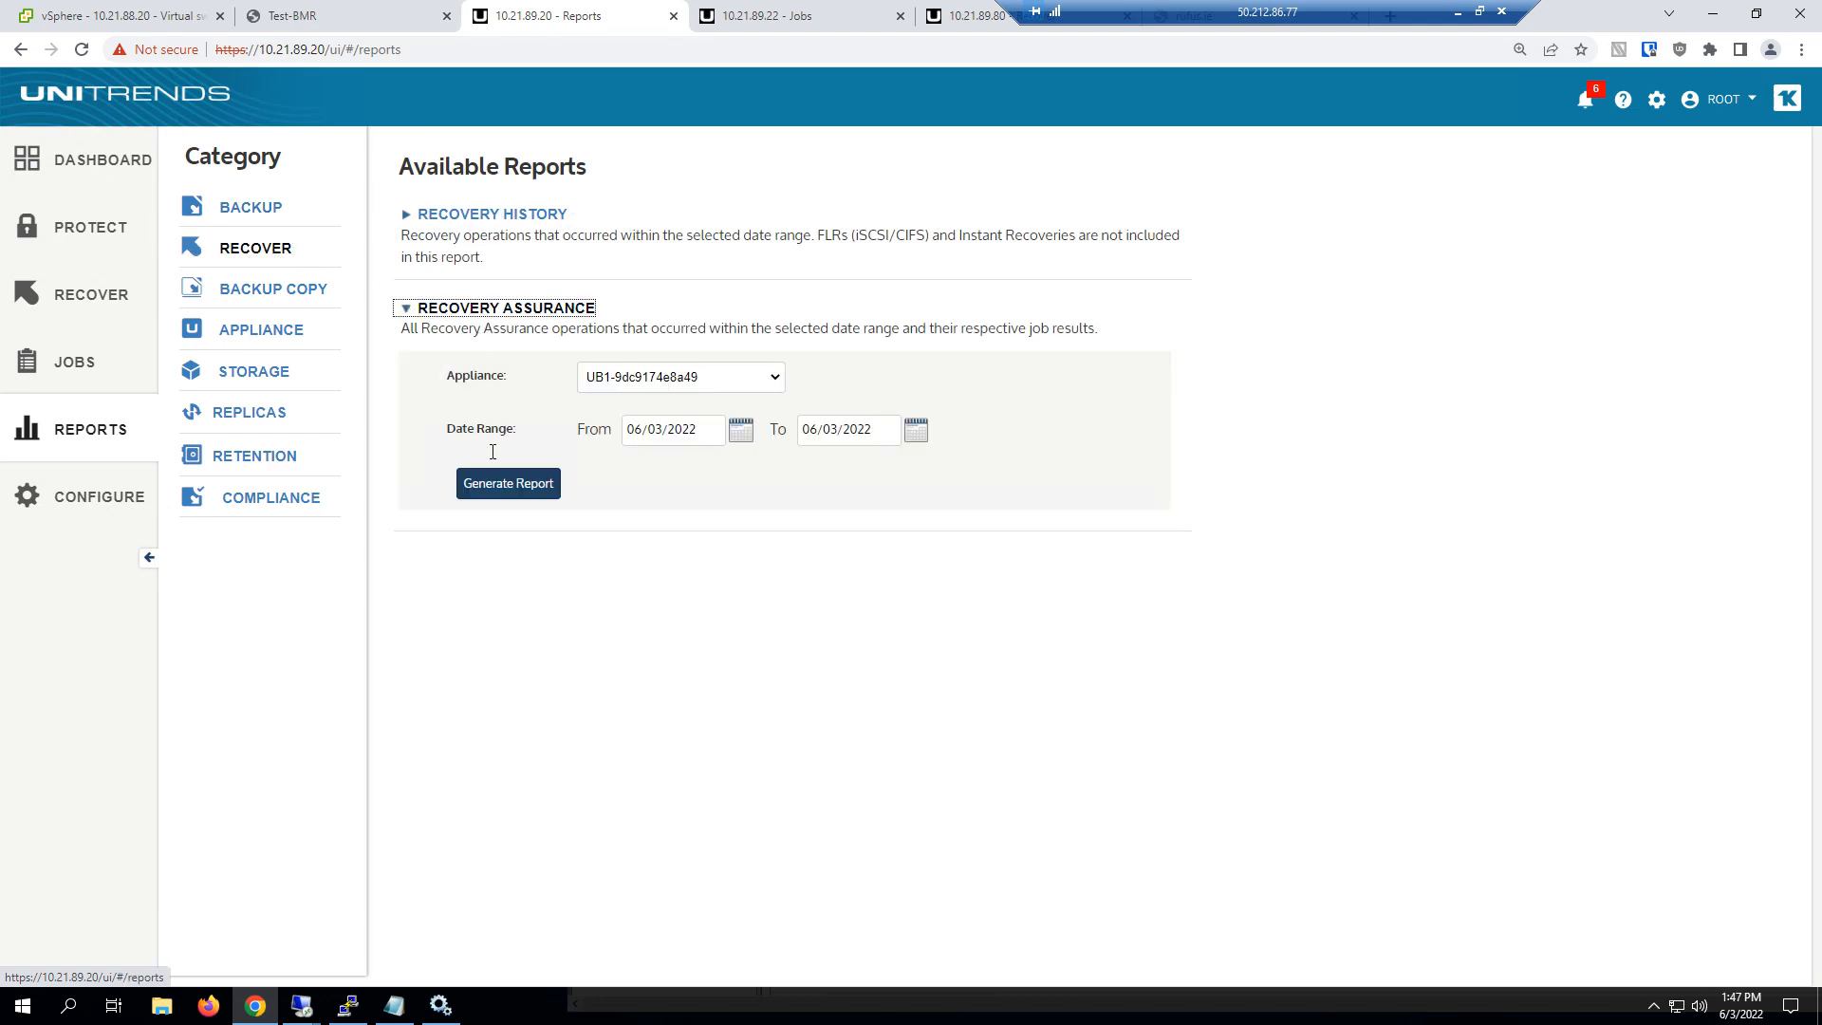
click(497, 484)
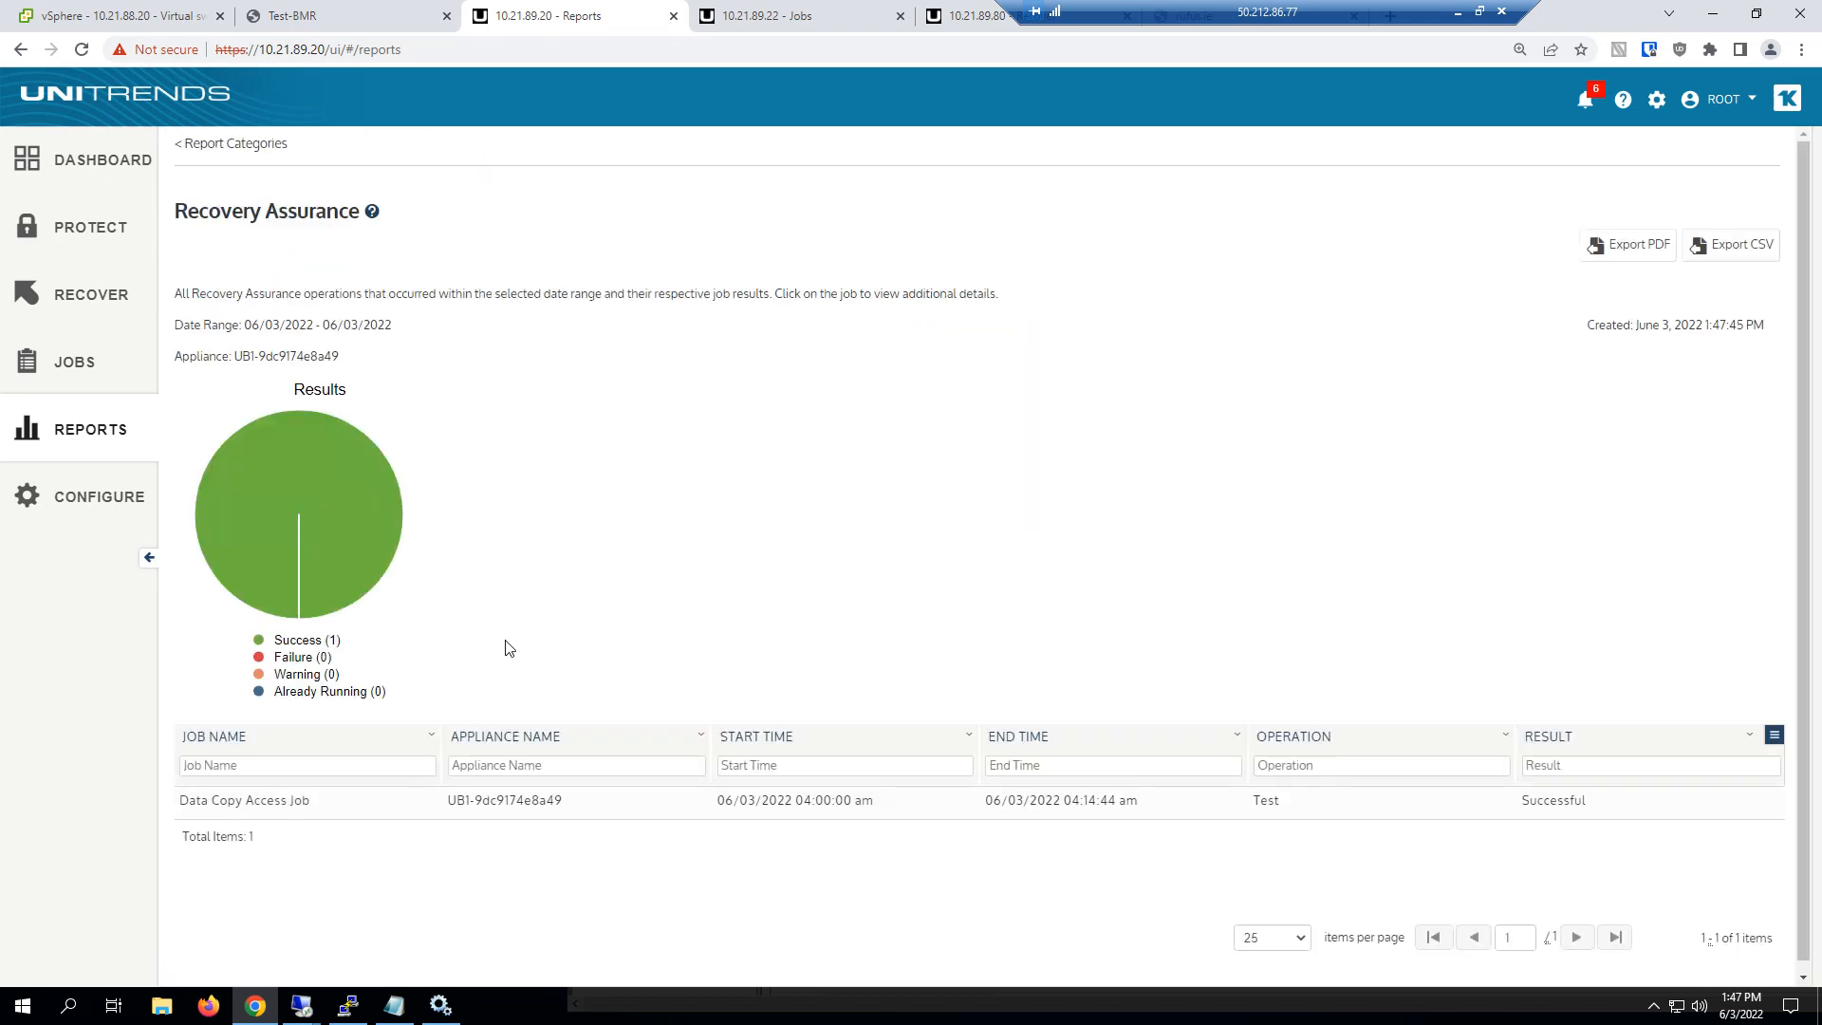
Open the report details of Data Copy Access Job and examine its Start Instant Recovery and Reconfigure VM steps
click(484, 808)
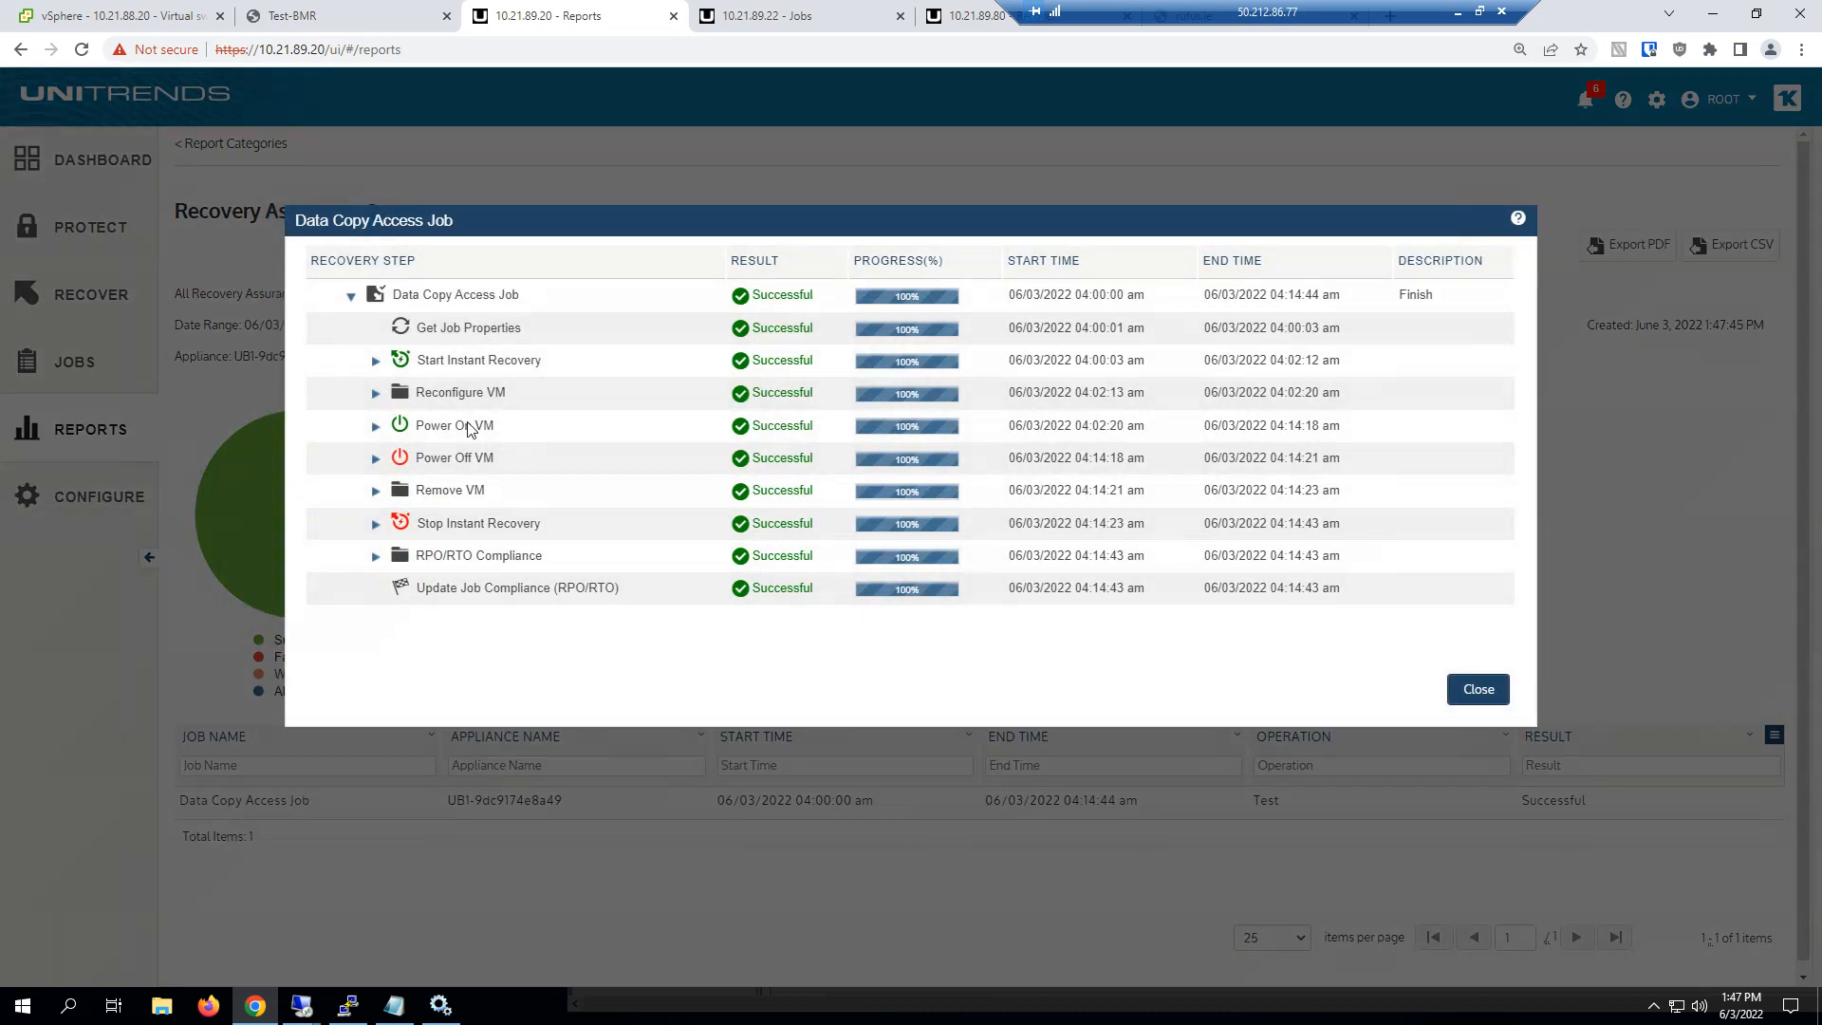
click(377, 362)
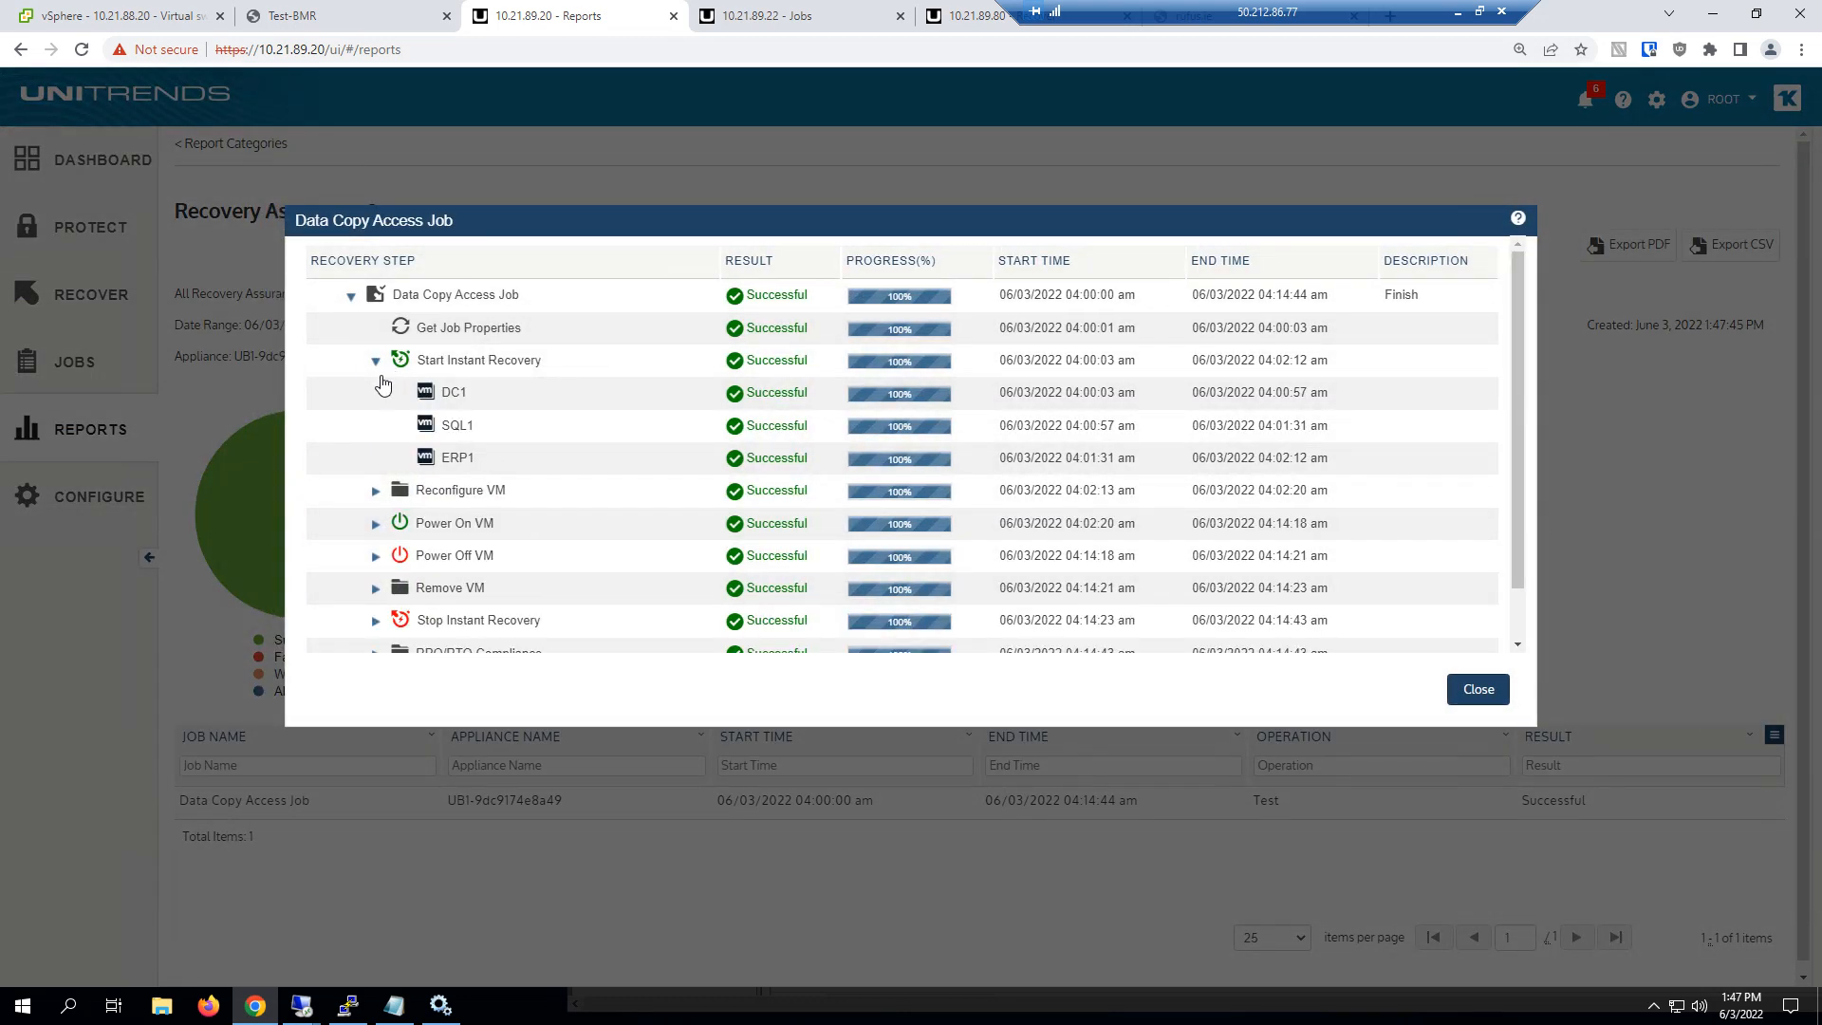
click(376, 490)
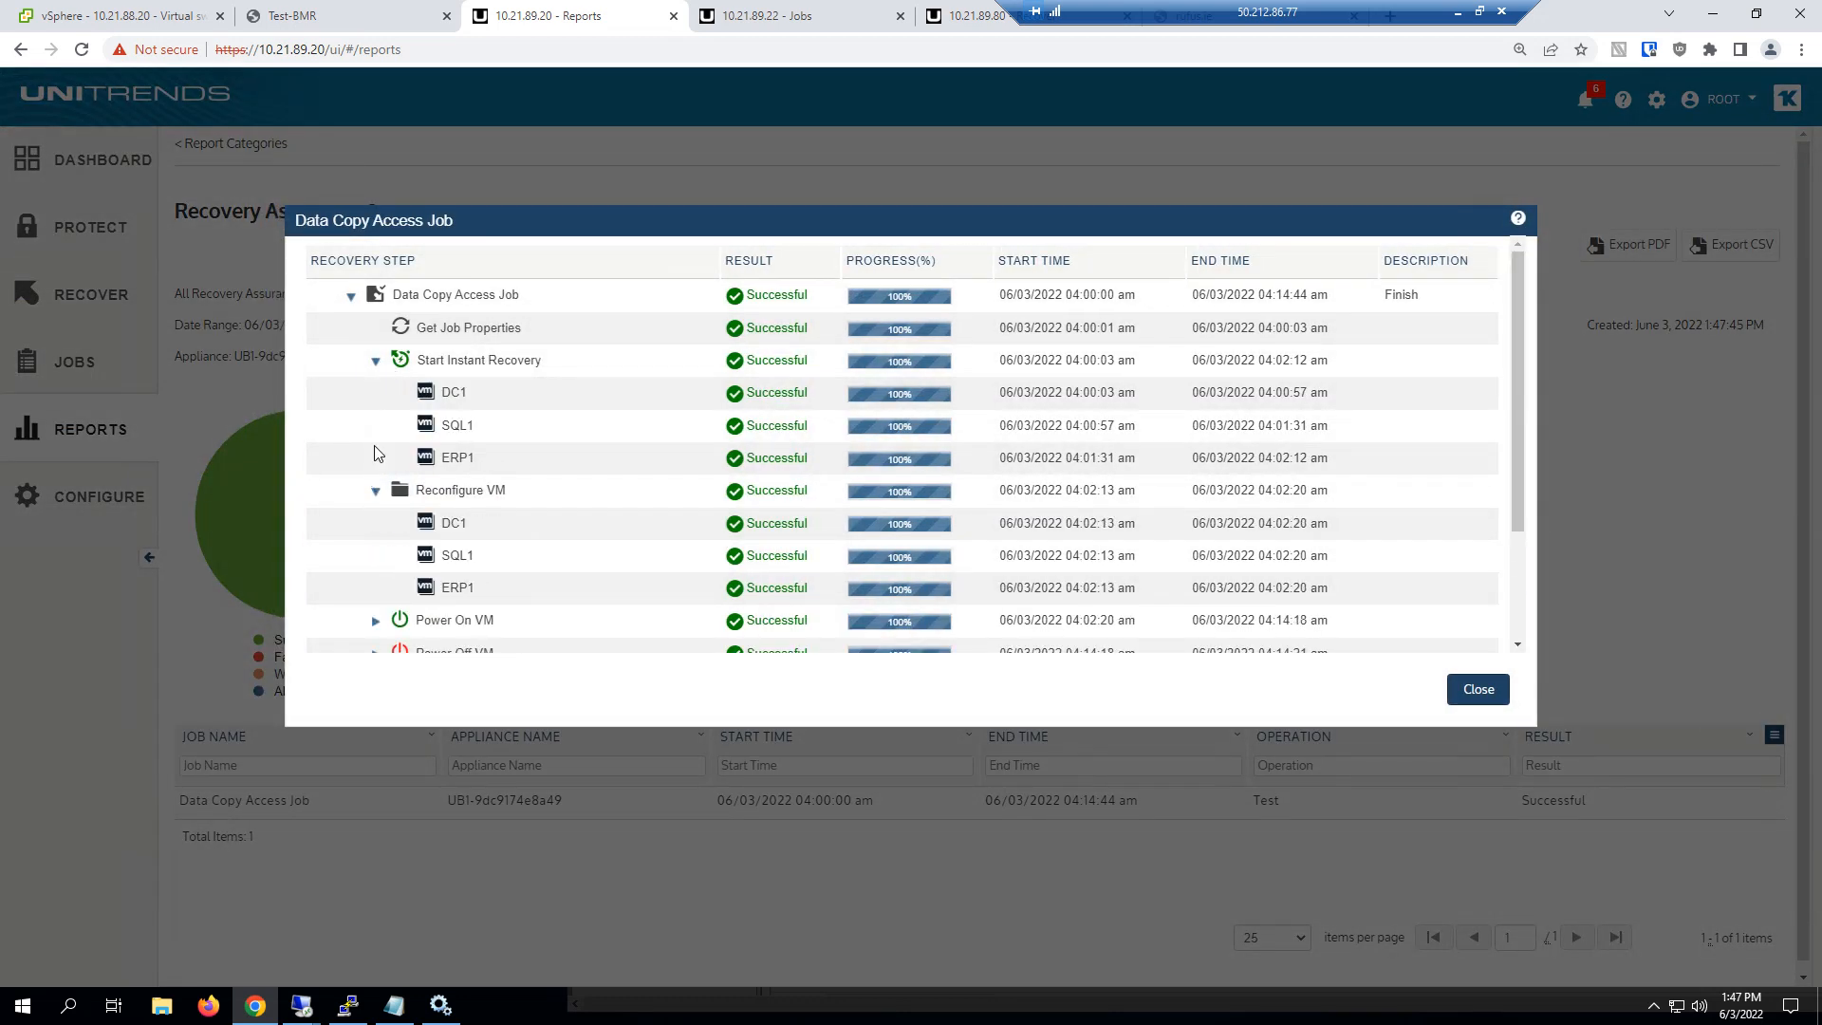
scroll(375, 456, down, 2)
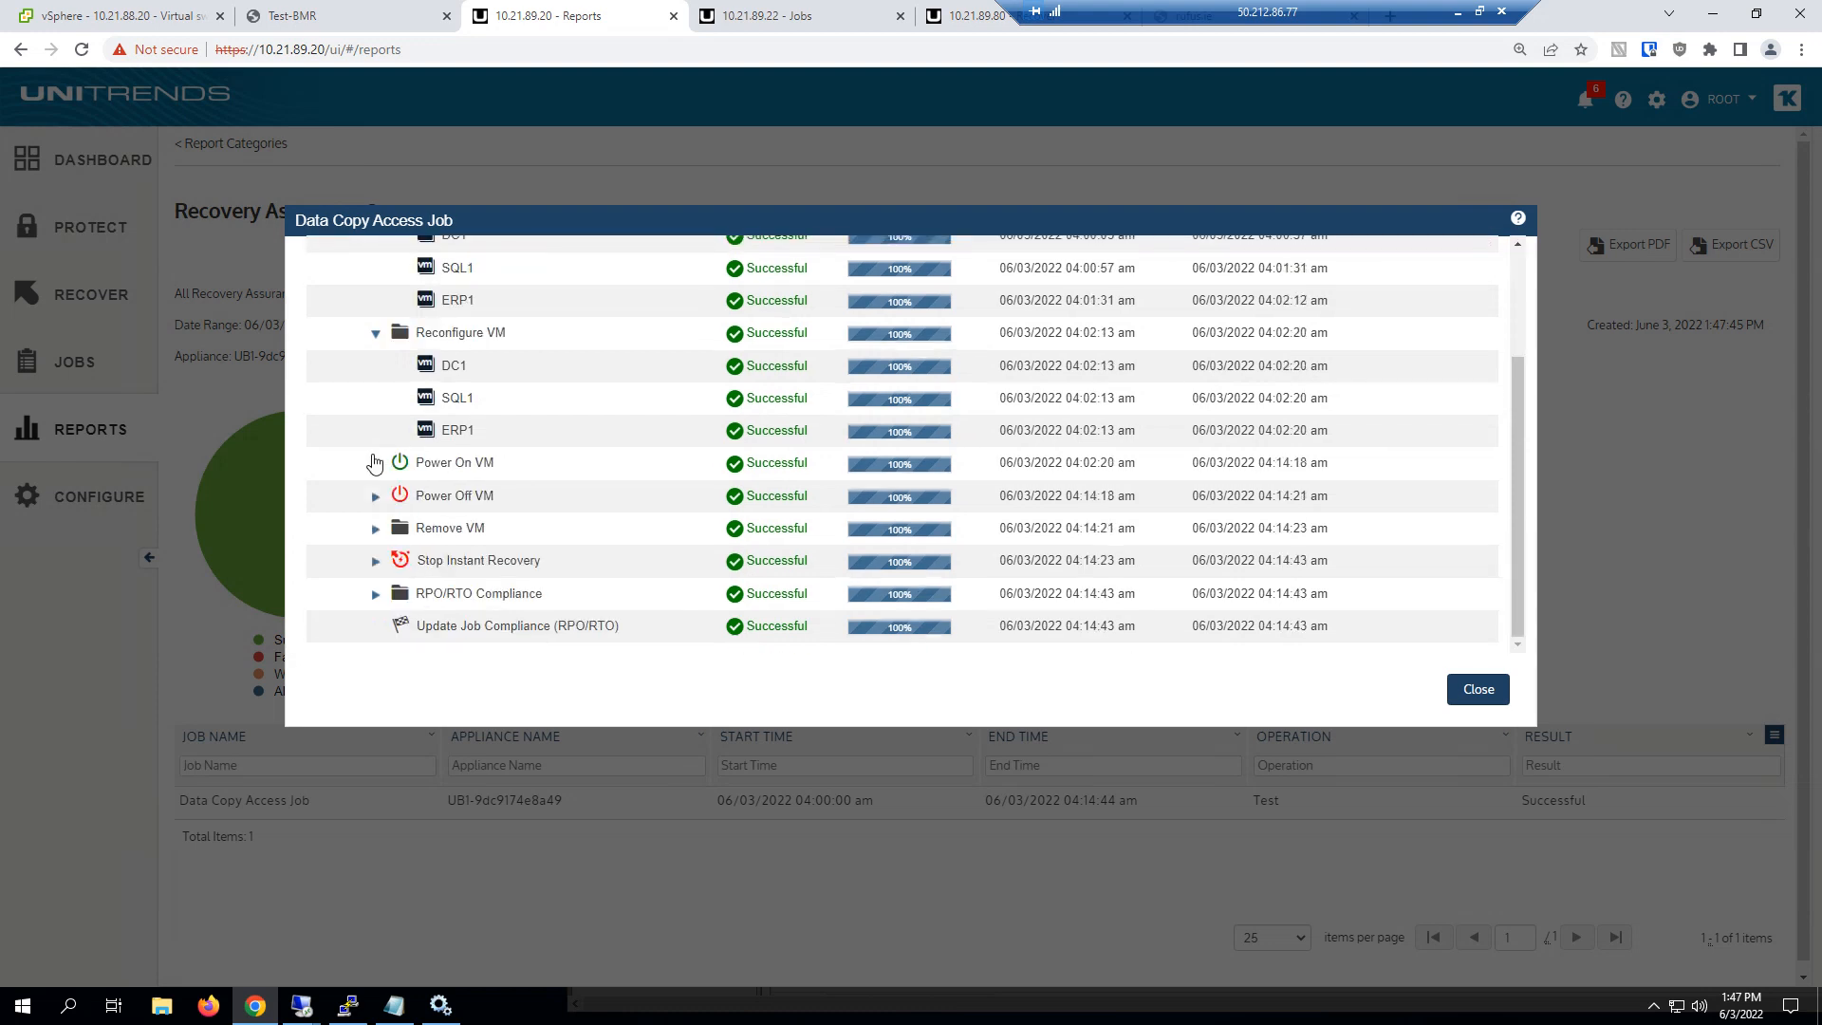
Examine the Power On VM step with its three boot order groups and application tests, check the RPO/RTO Compliance entry, and close the job details
click(375, 463)
click(402, 496)
click(426, 529)
scroll(417, 531, down, 2)
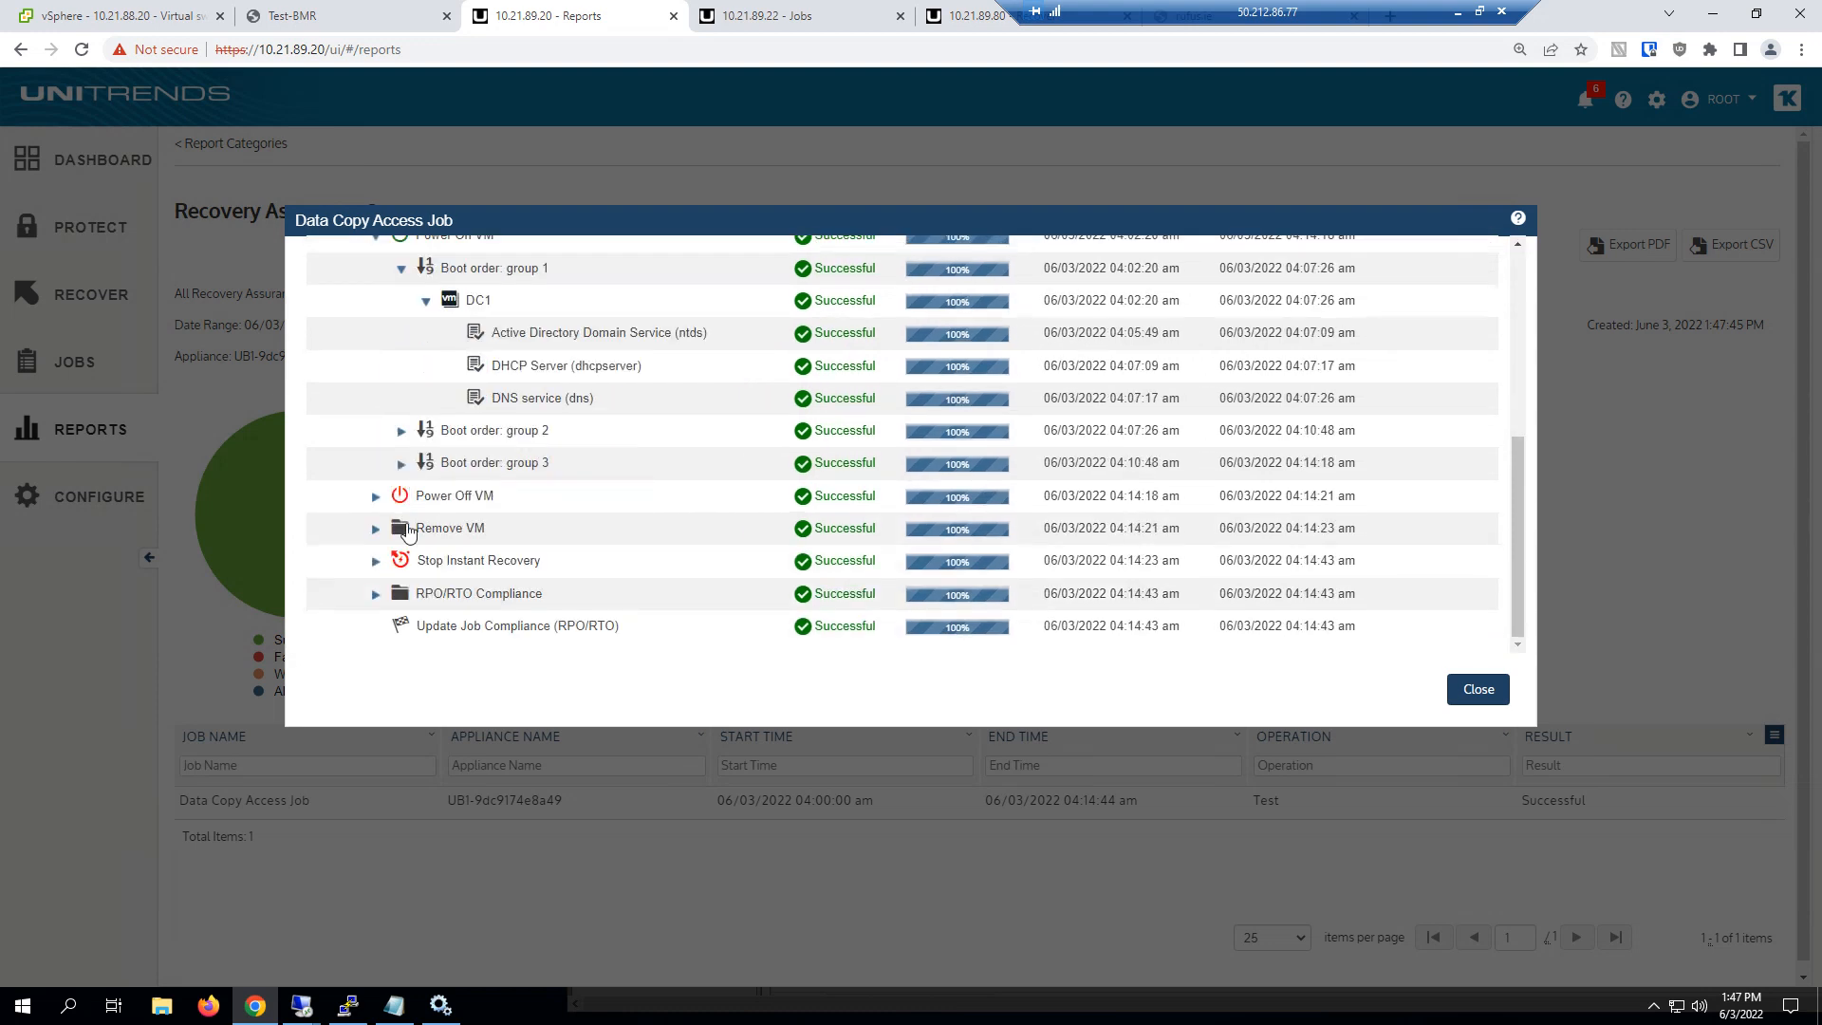
click(401, 430)
click(426, 464)
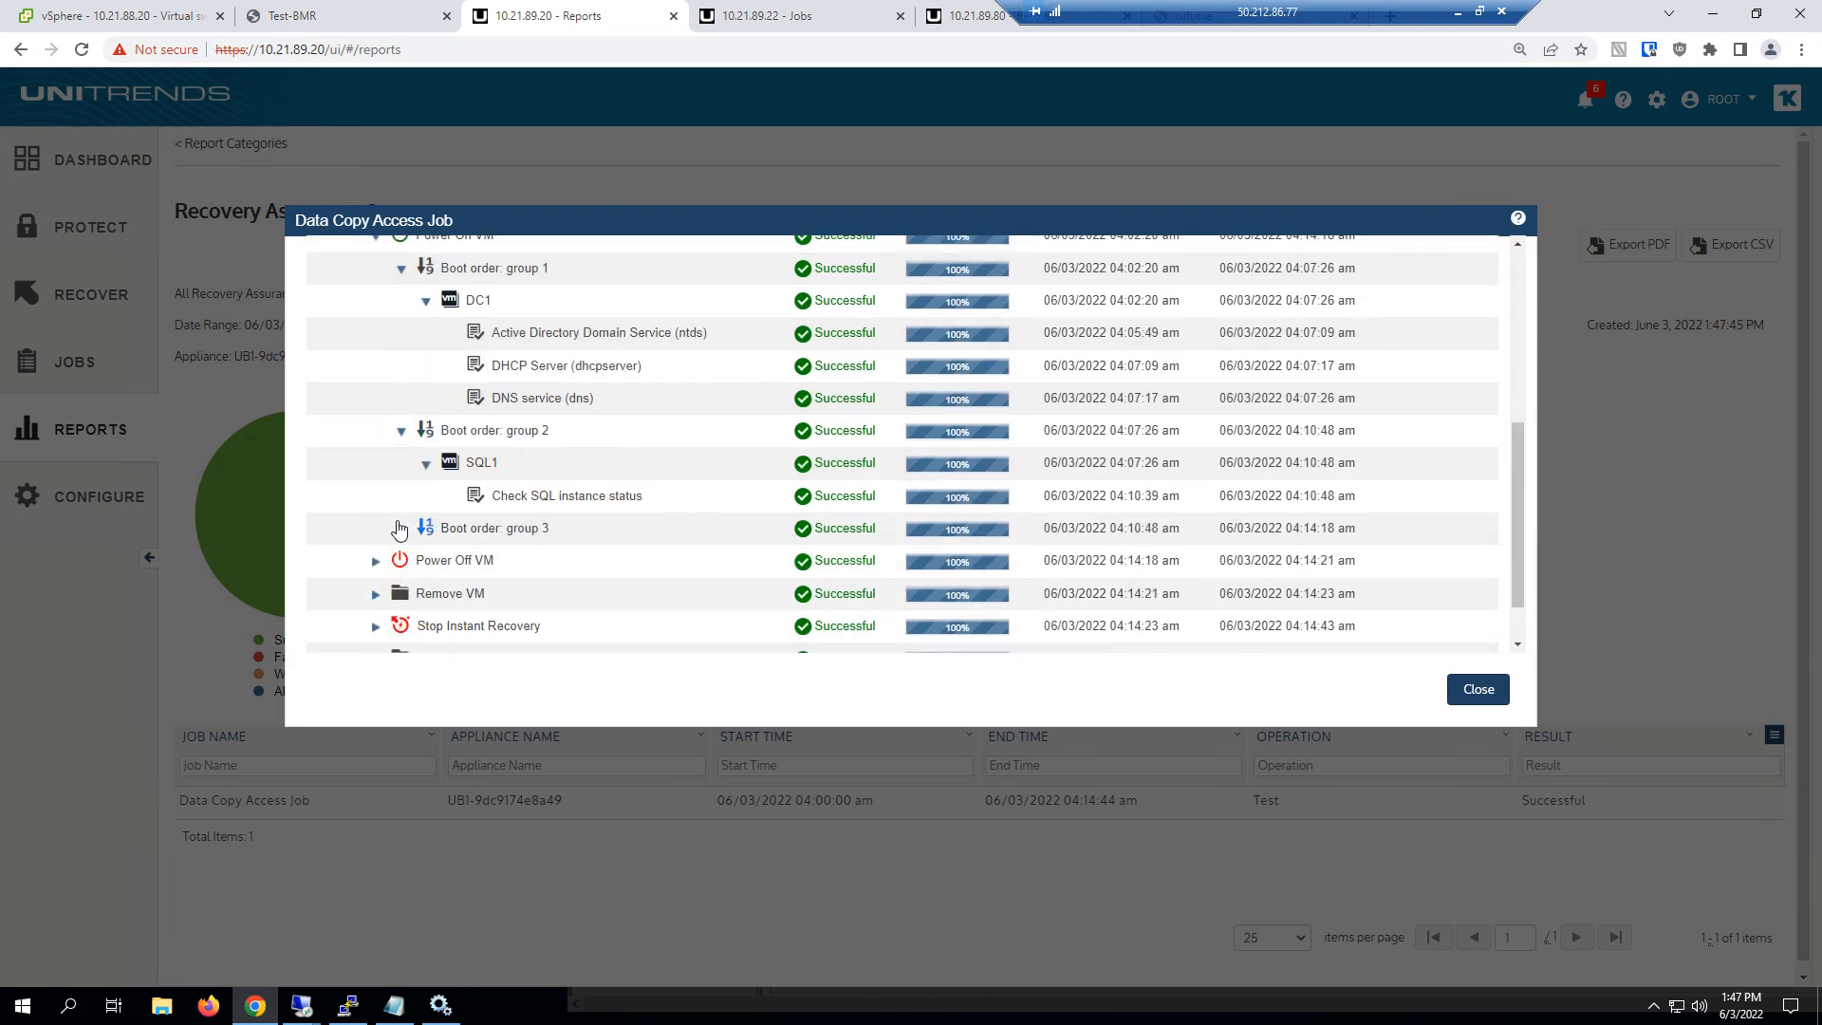
click(399, 529)
click(426, 560)
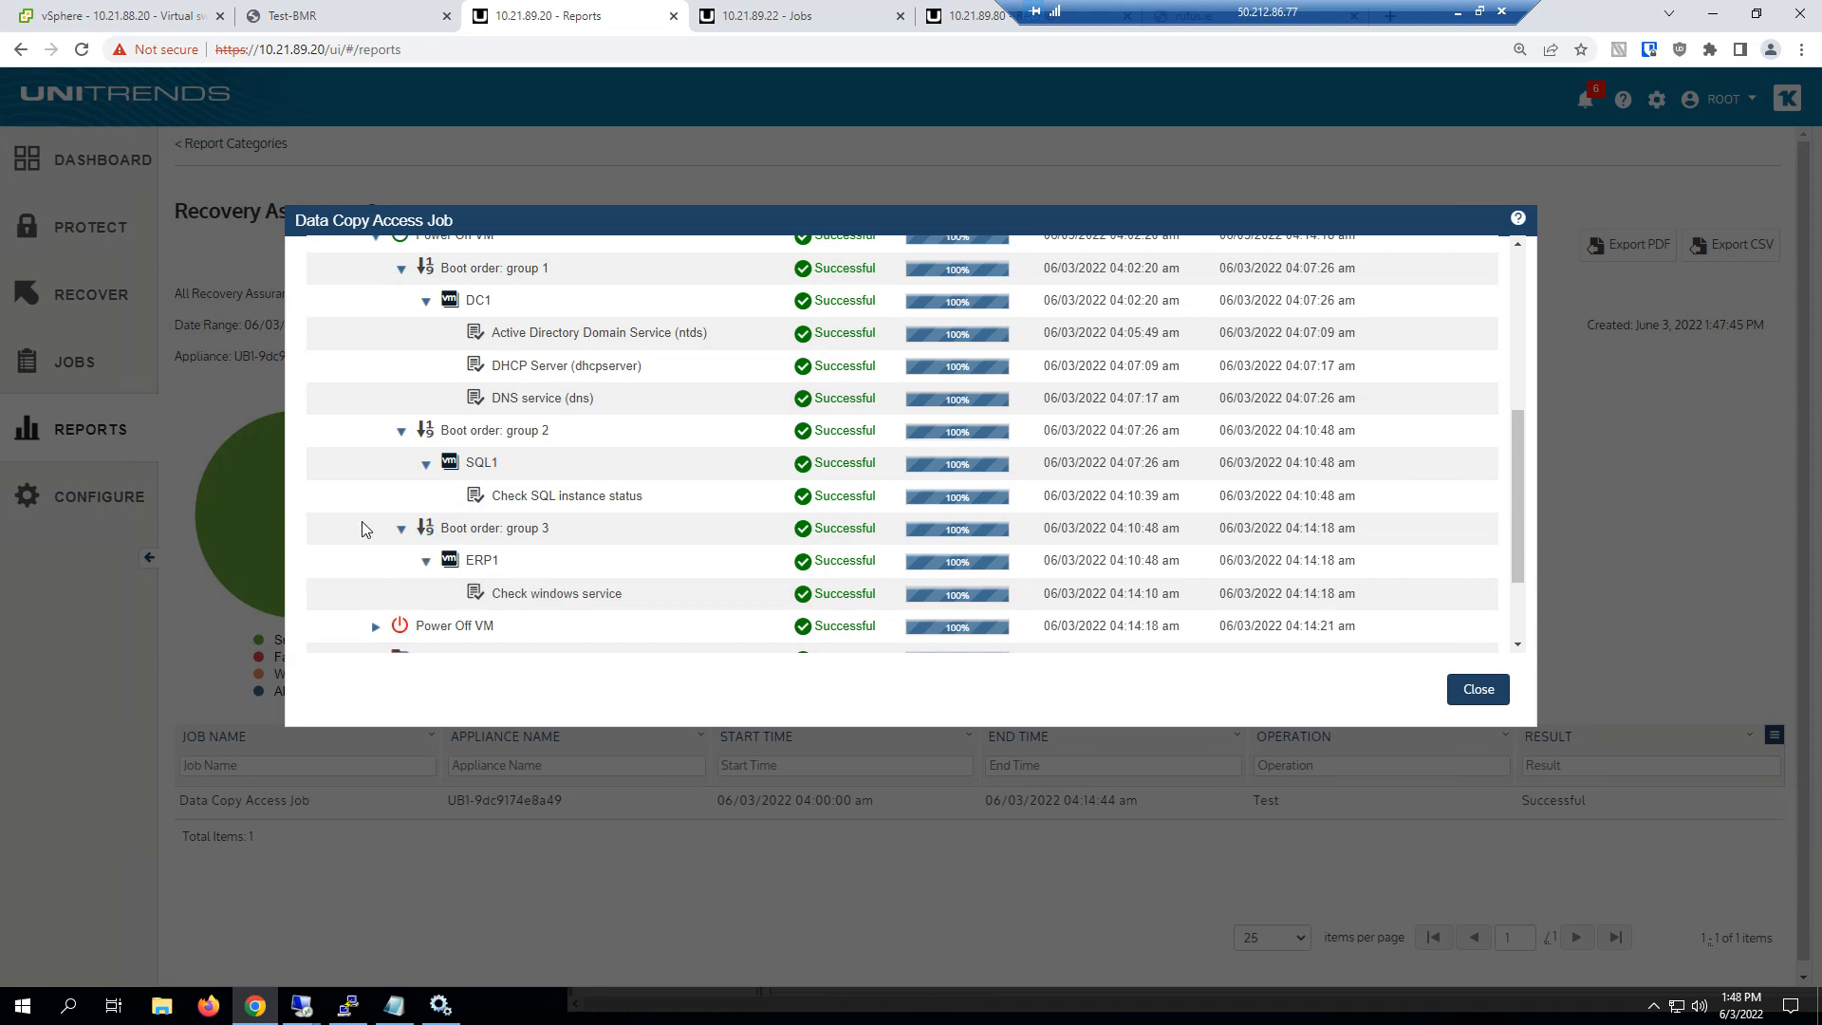
scroll(362, 528, down, 2)
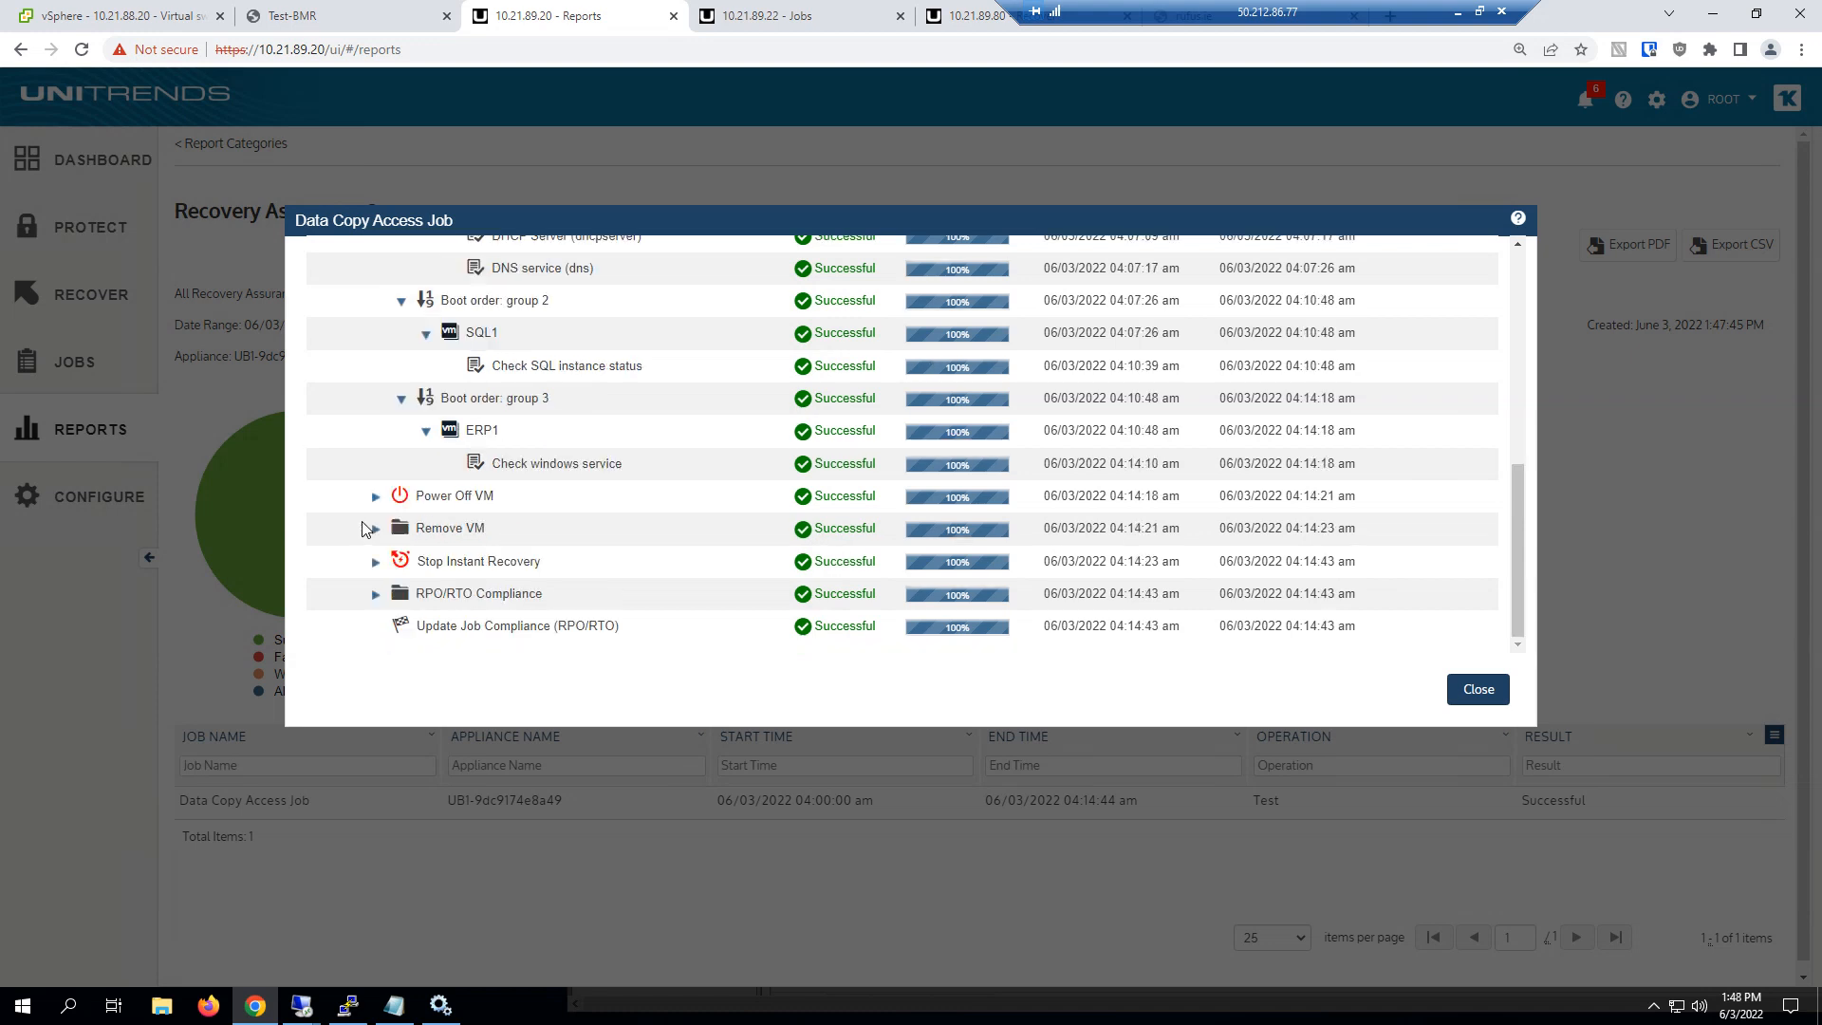
double_click(523, 600)
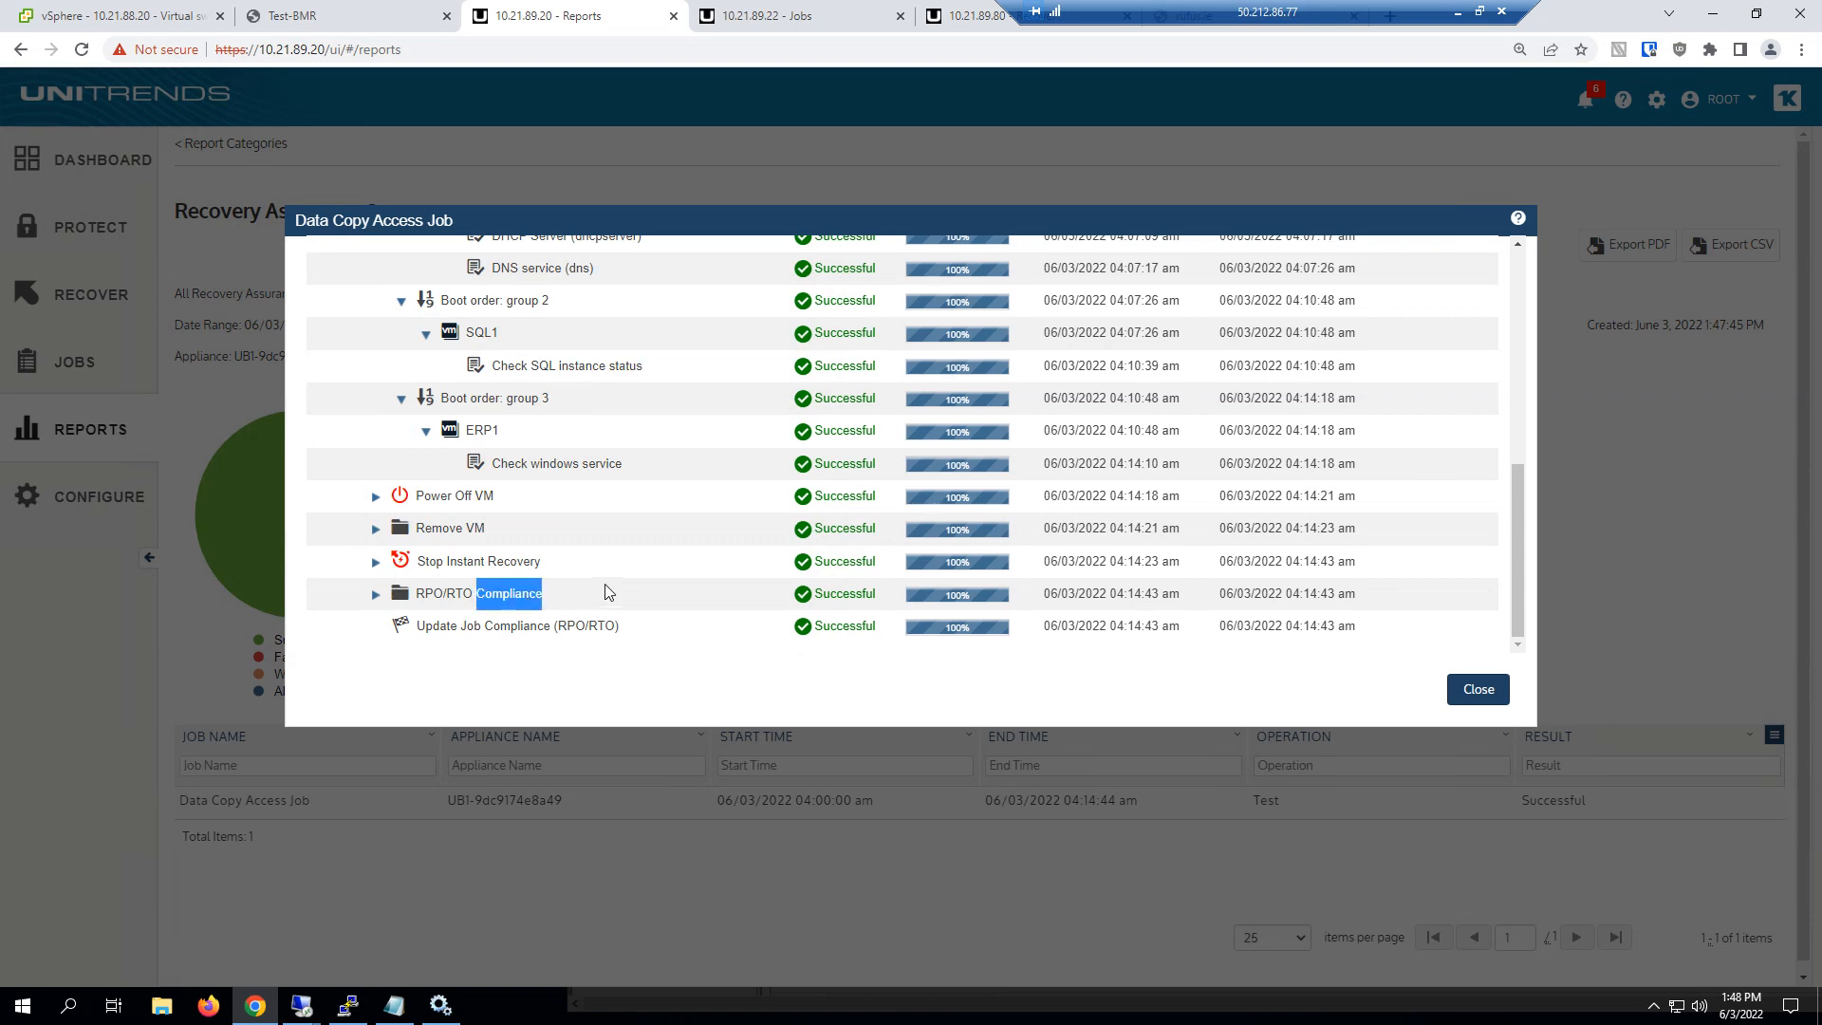
key(Escape)
Generate the Compliance Report and examine the compliance details of Data Copy Access Job, selecting the DC1 entry
click(224, 147)
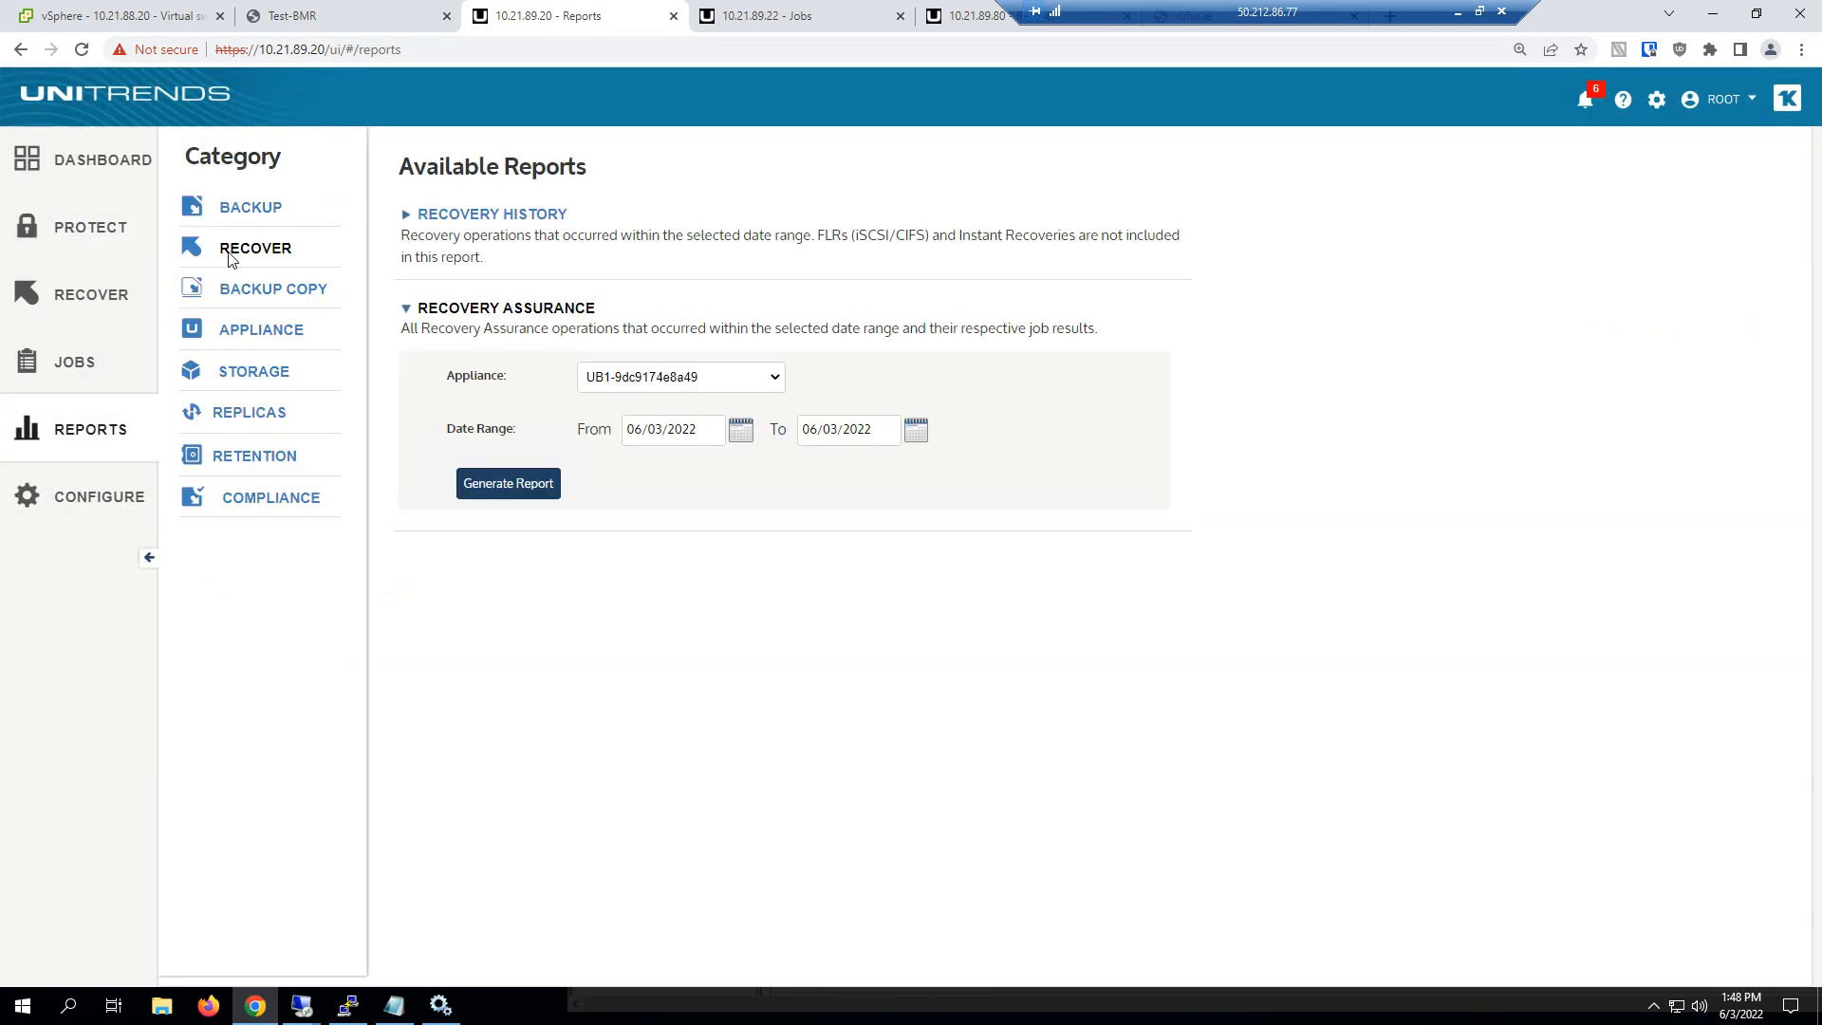
click(268, 506)
click(465, 220)
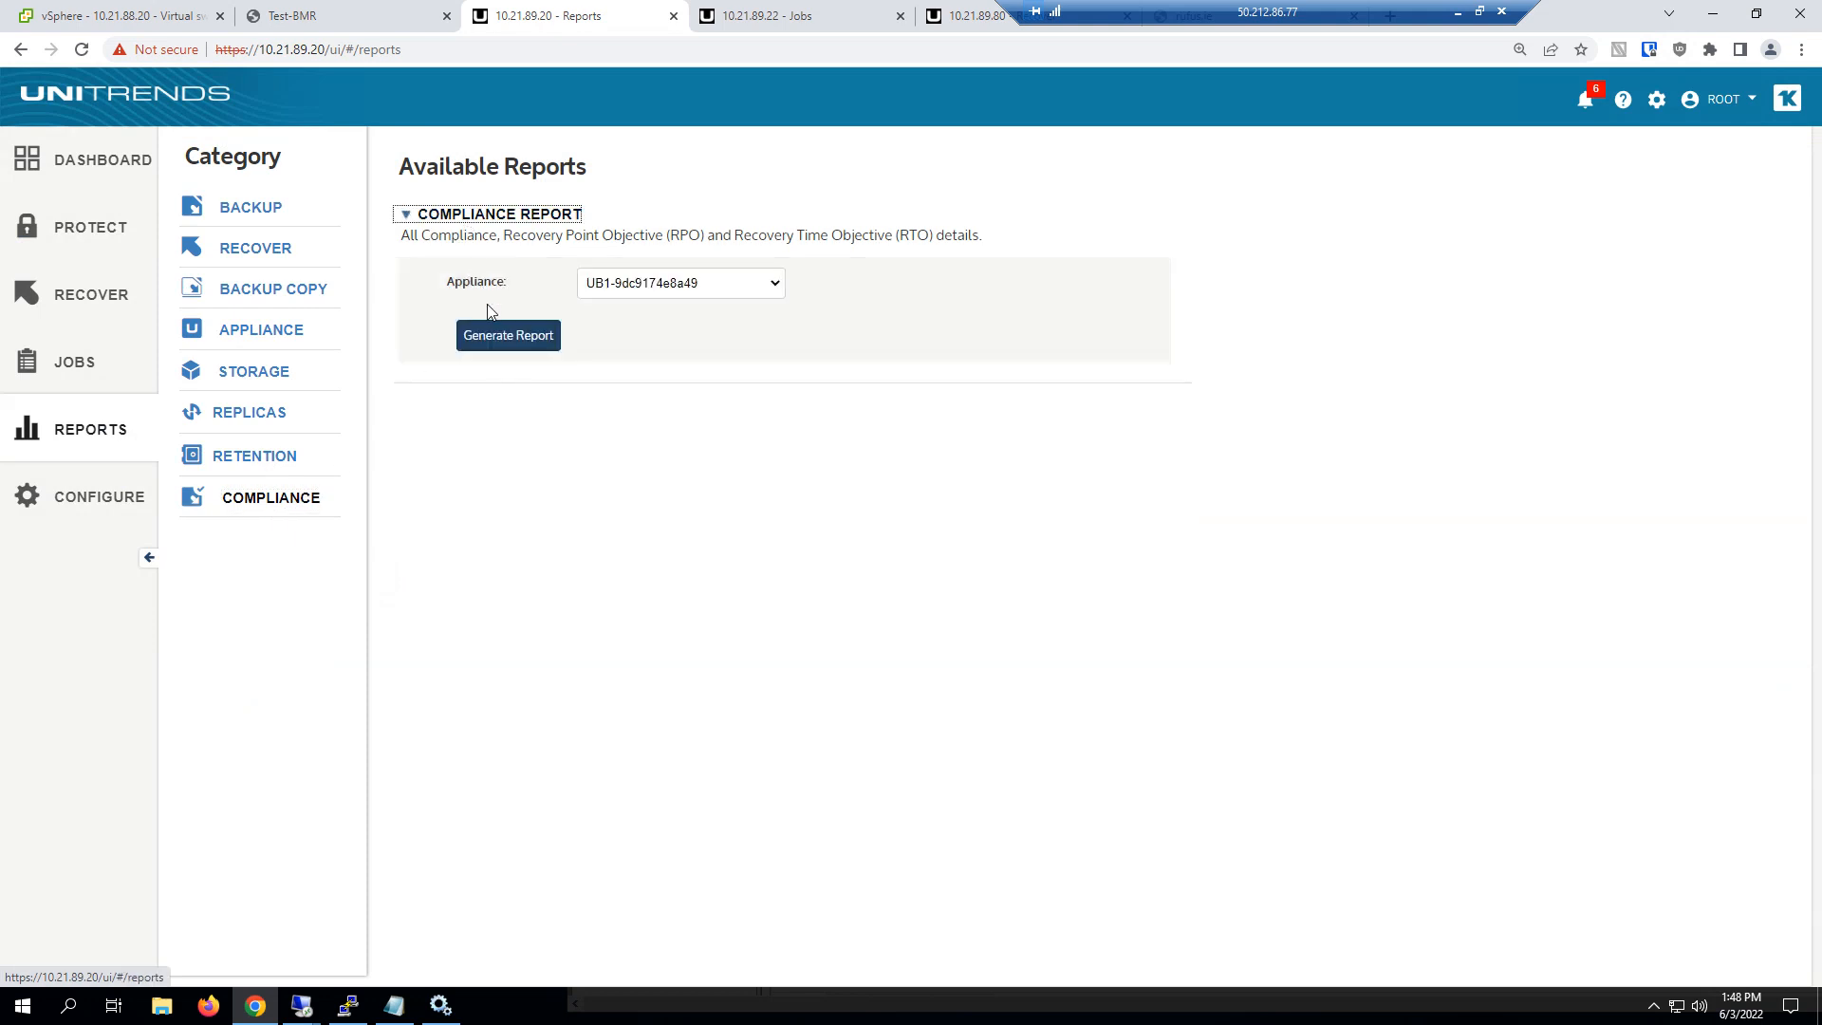
click(505, 335)
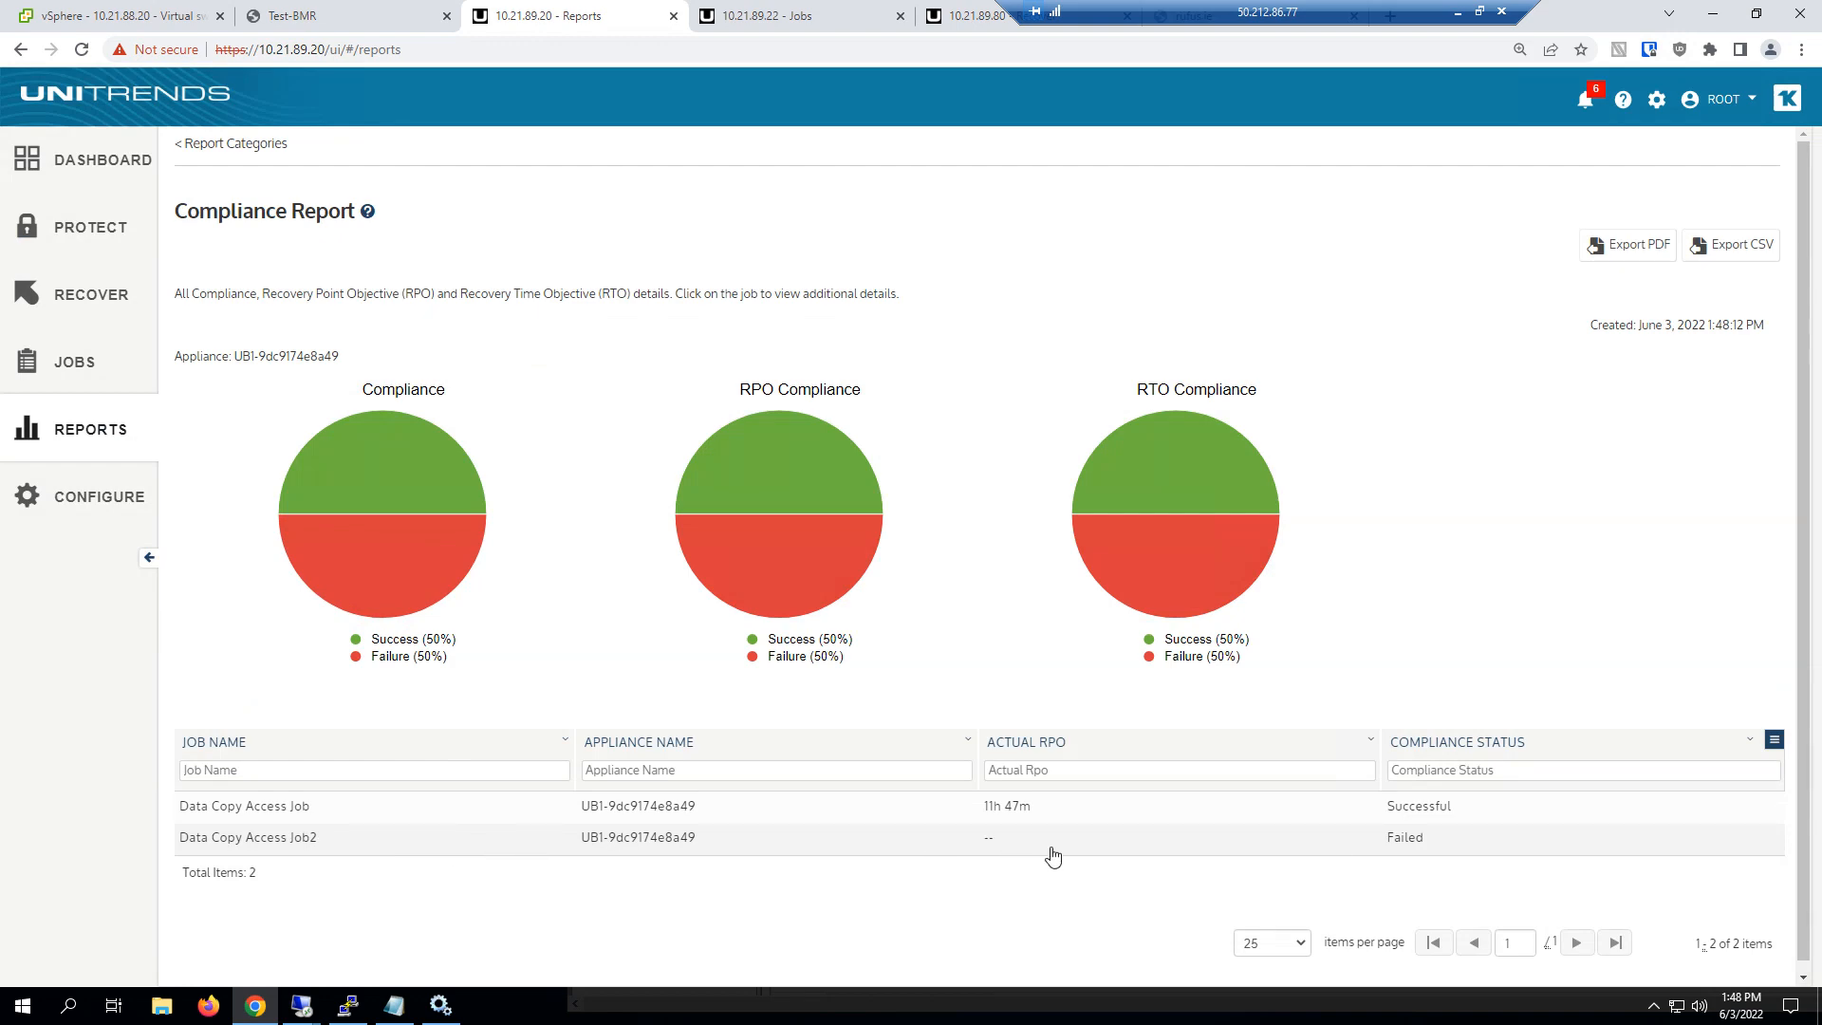
click(713, 819)
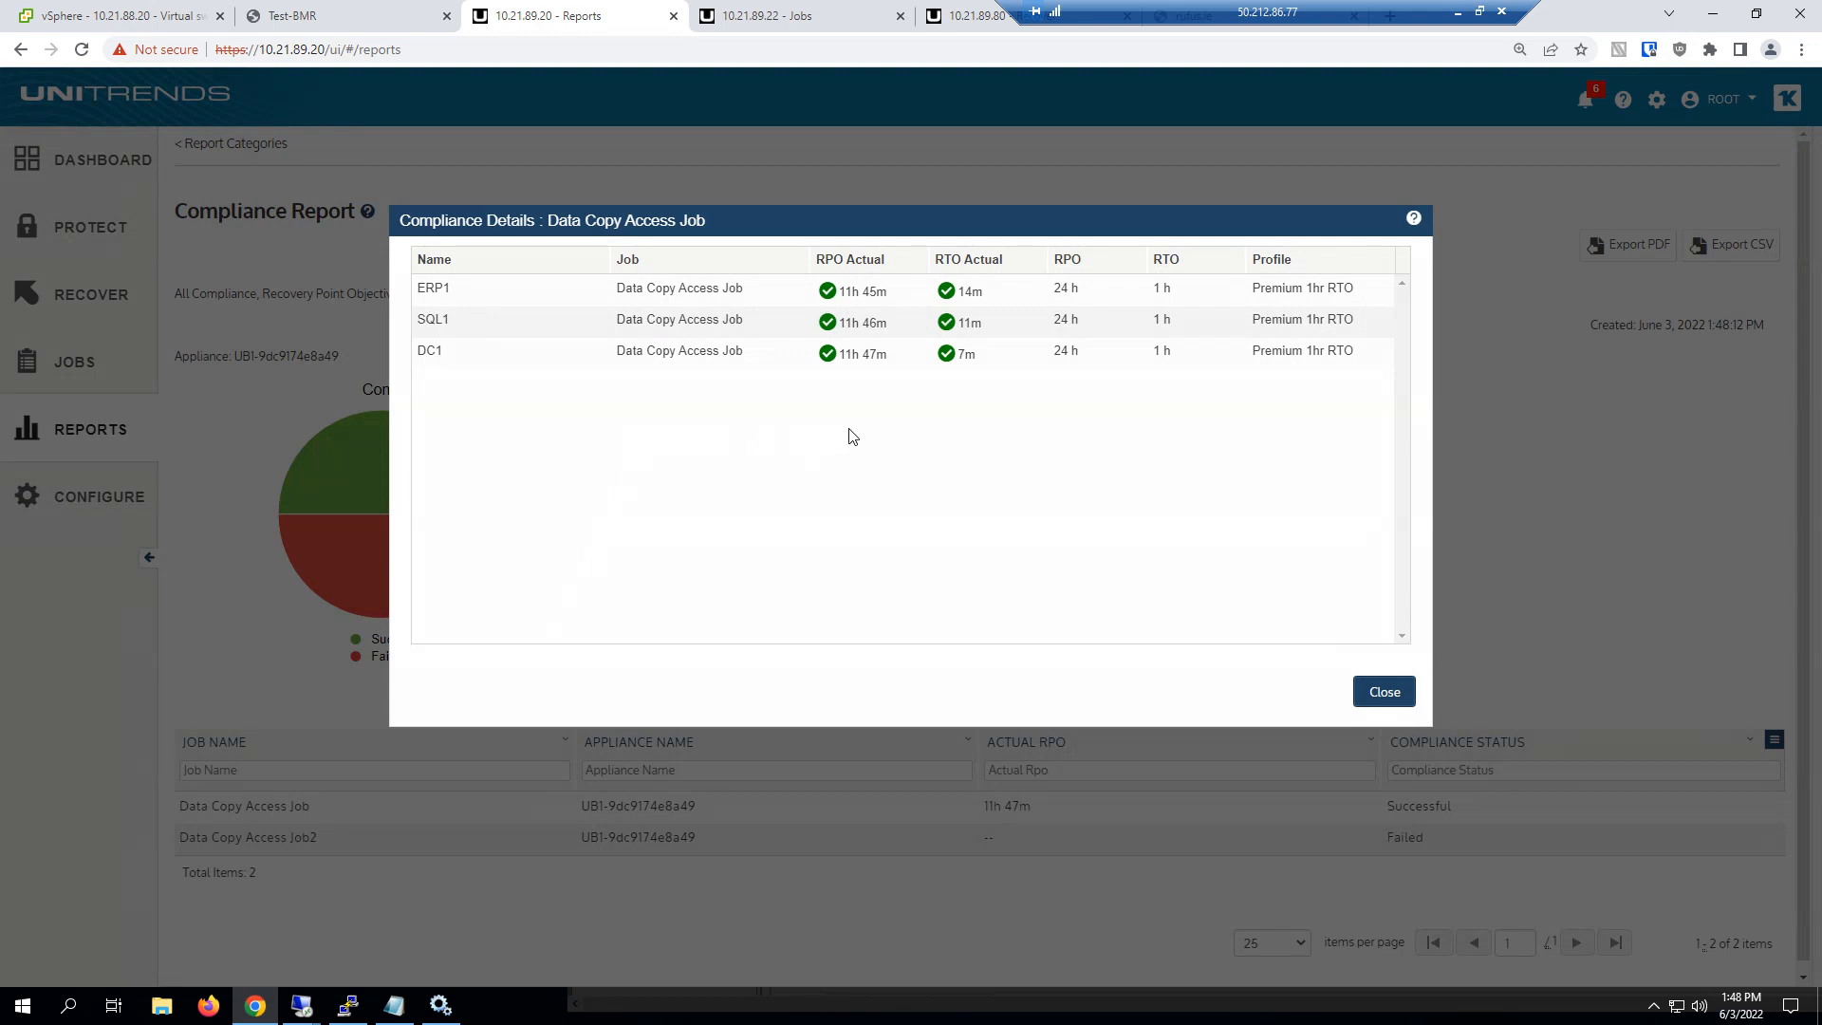
click(975, 355)
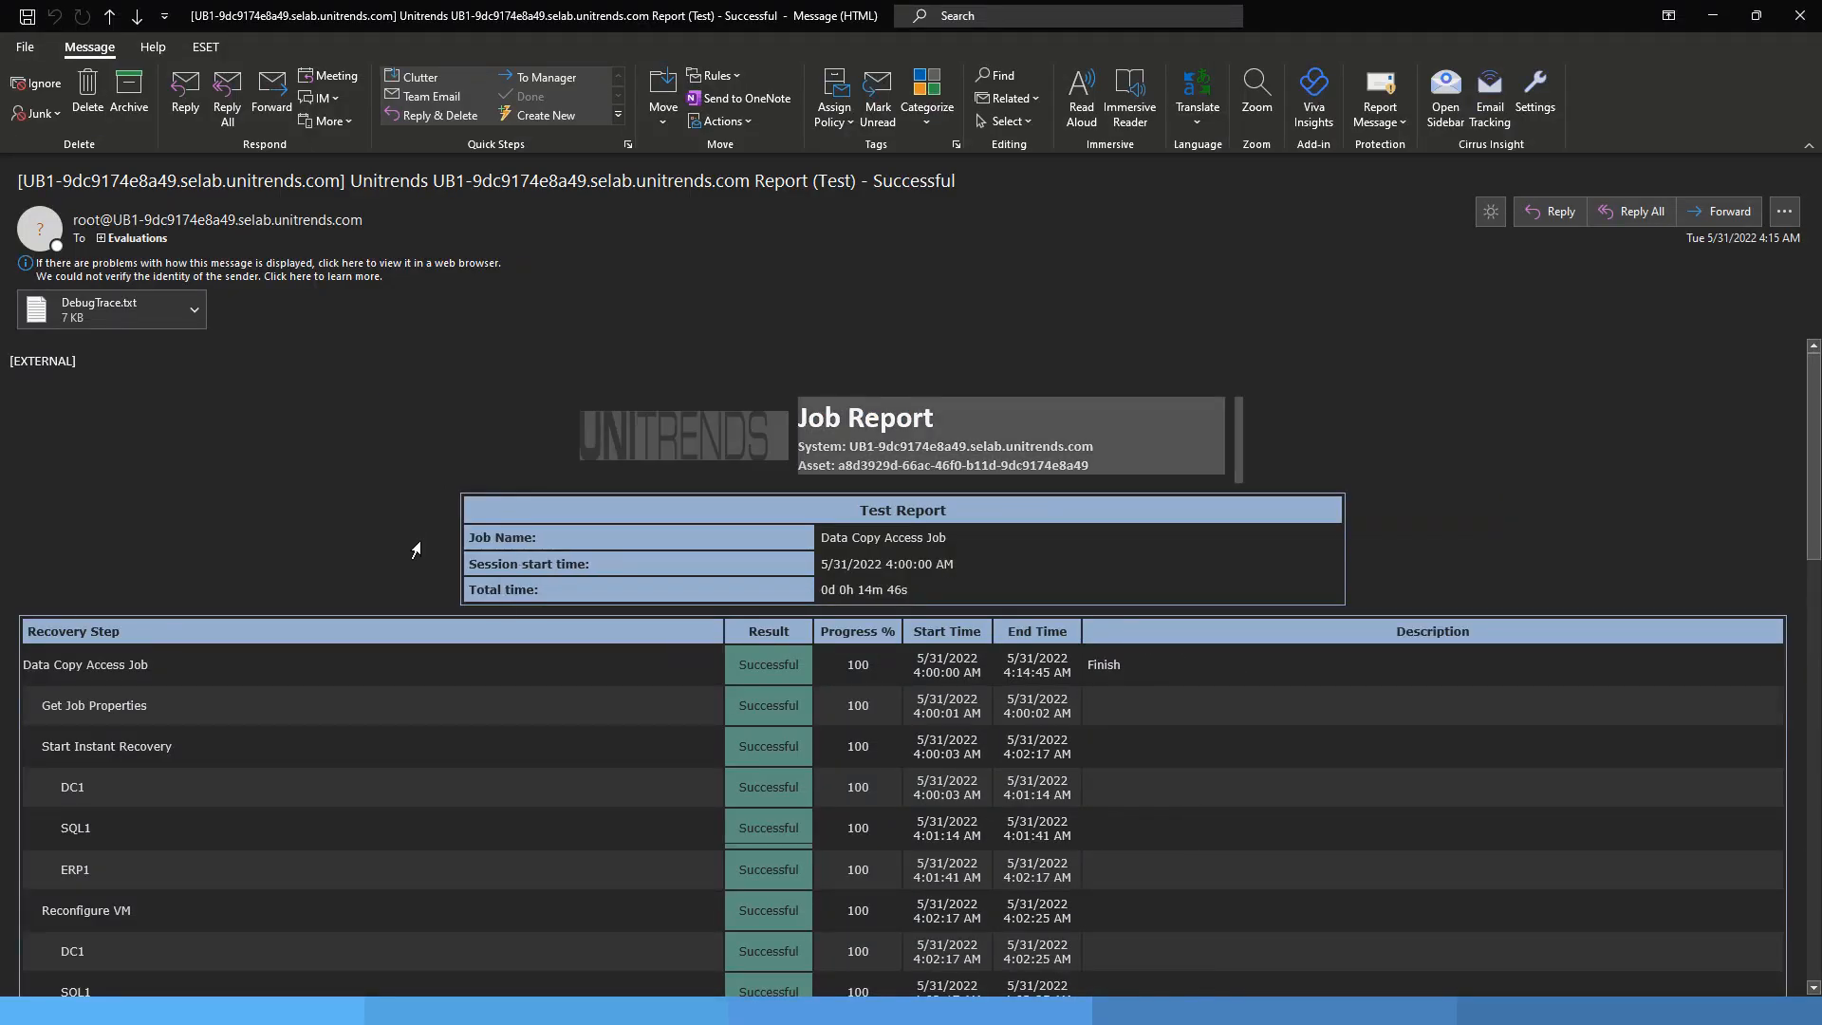
Switch to the Outlook message with the Data Copy Access Job test report and read through its recovery steps
scroll(130, 569, down, 5)
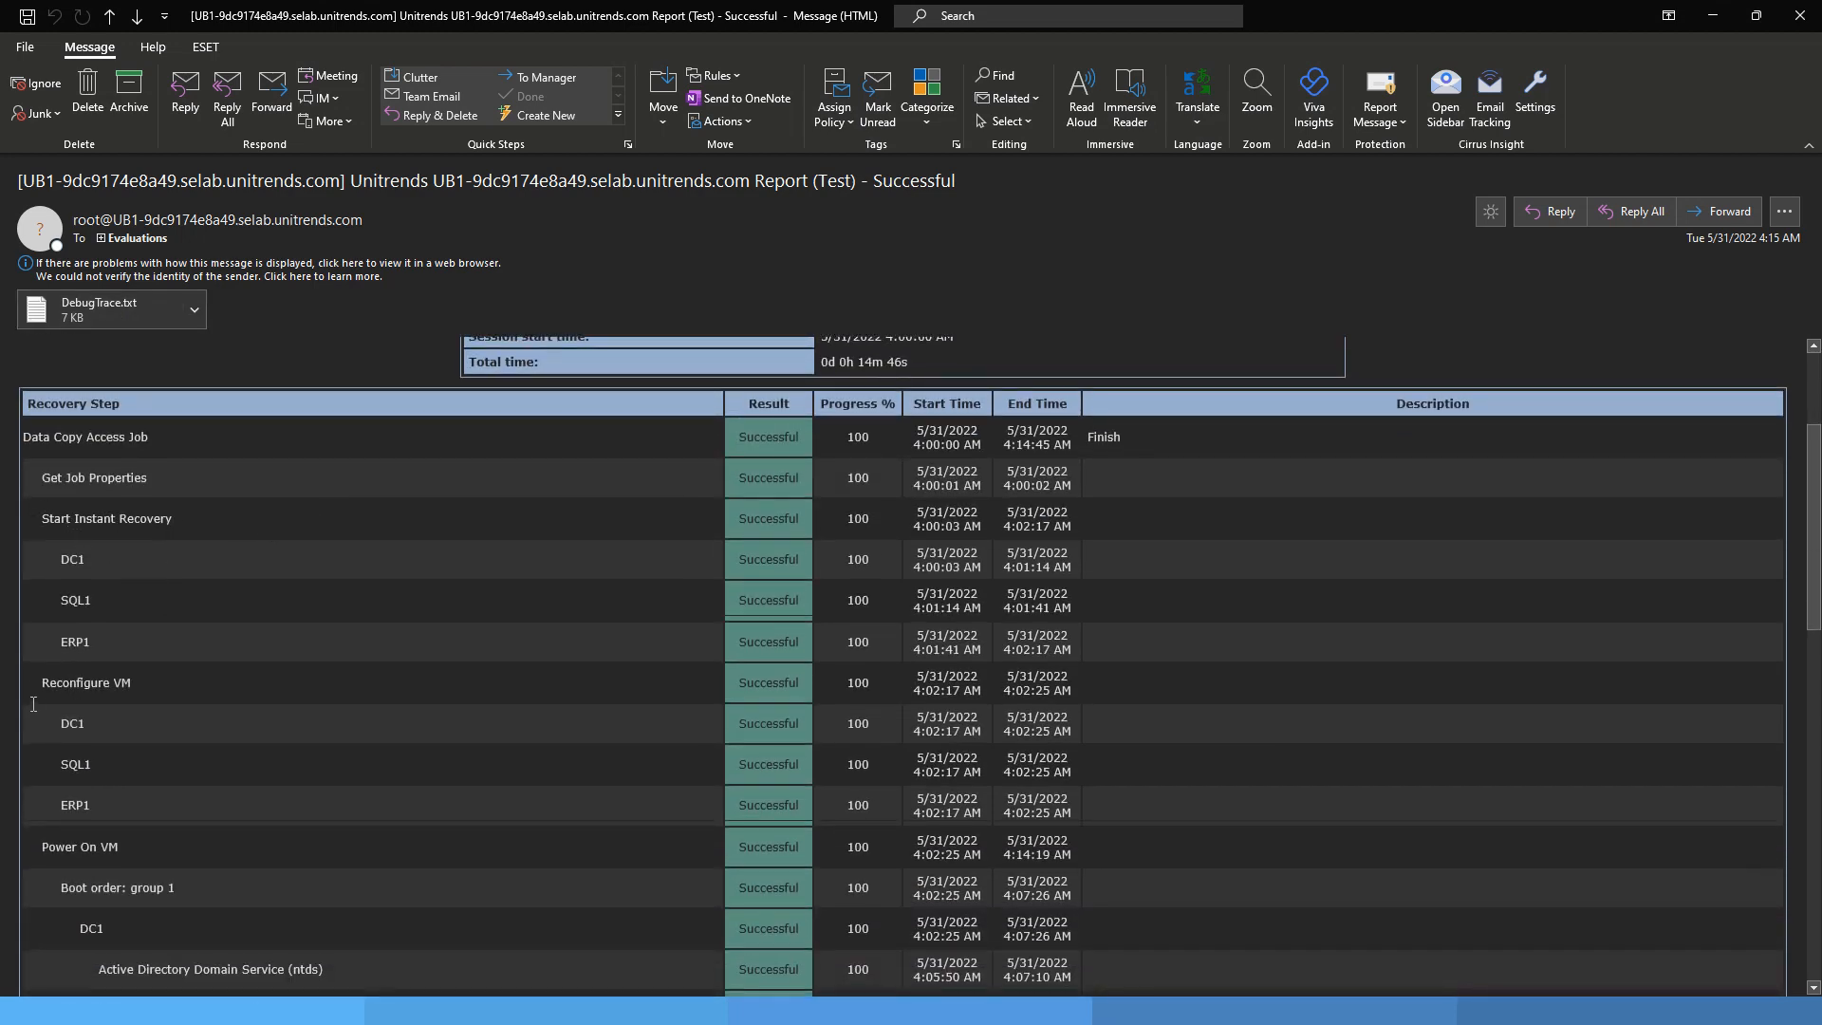
scroll(258, 705, down, 13)
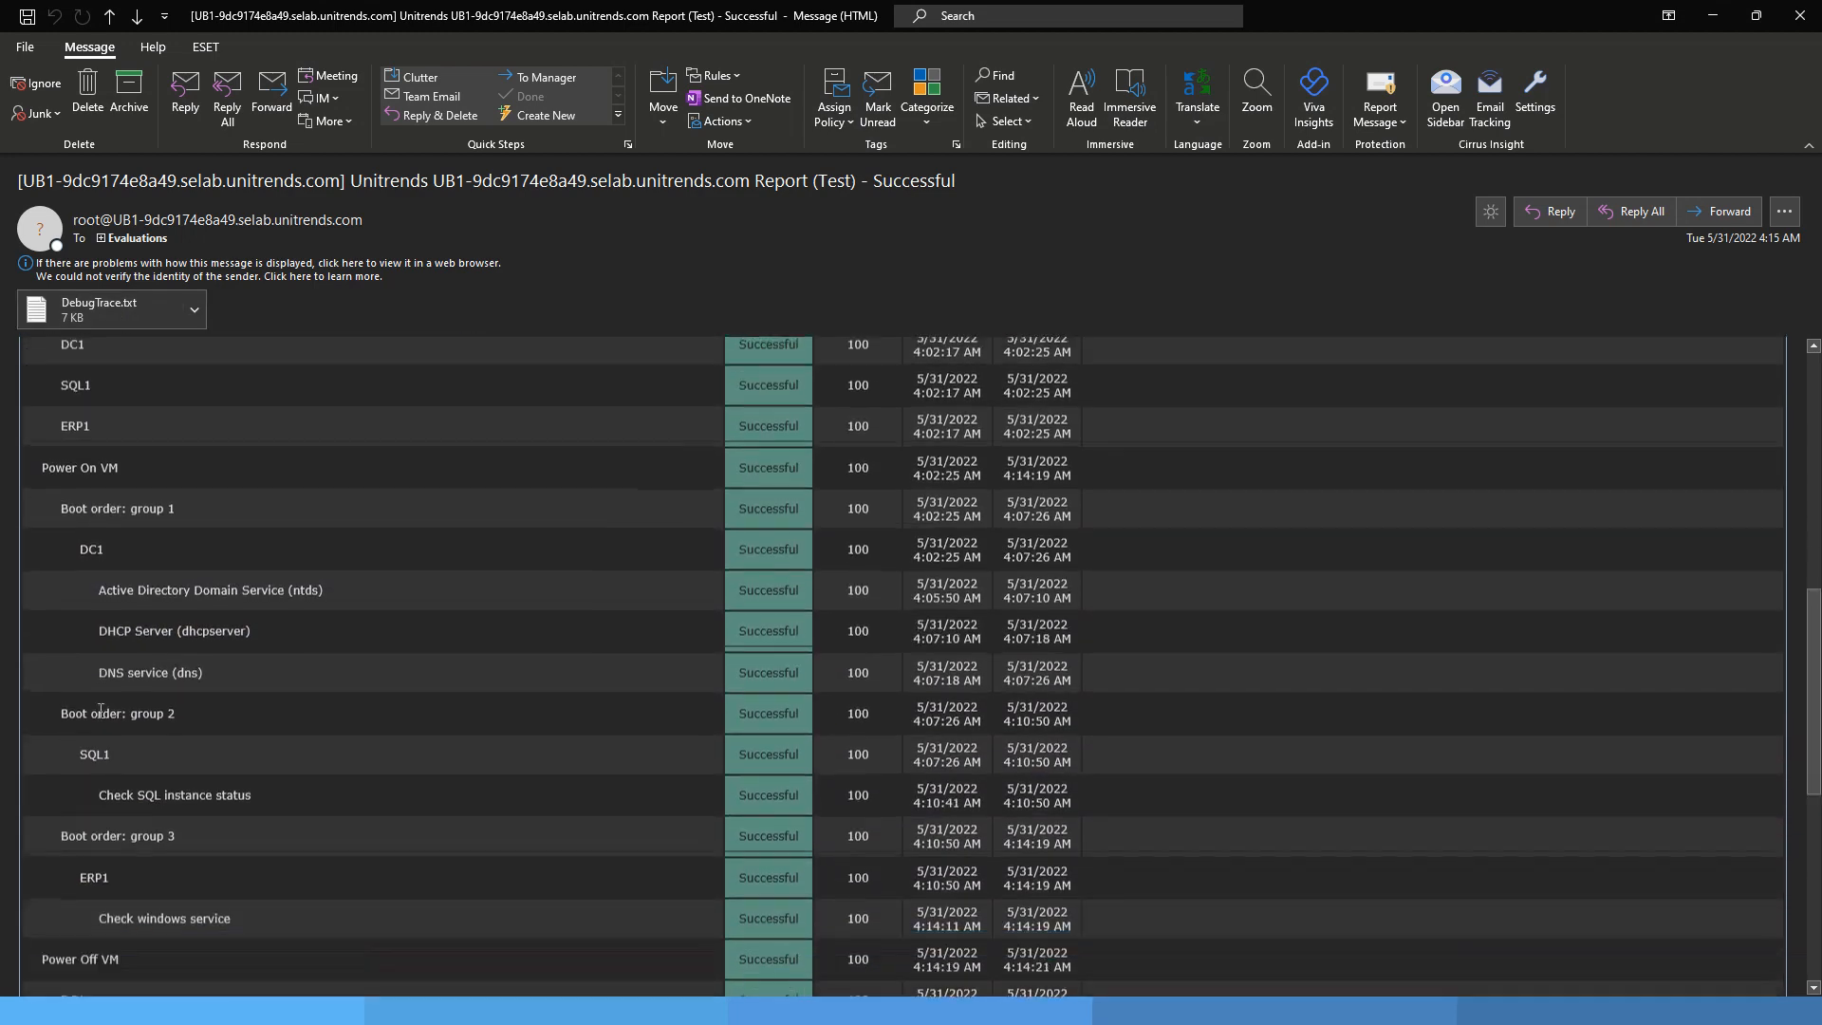
scroll(267, 662, down, 10)
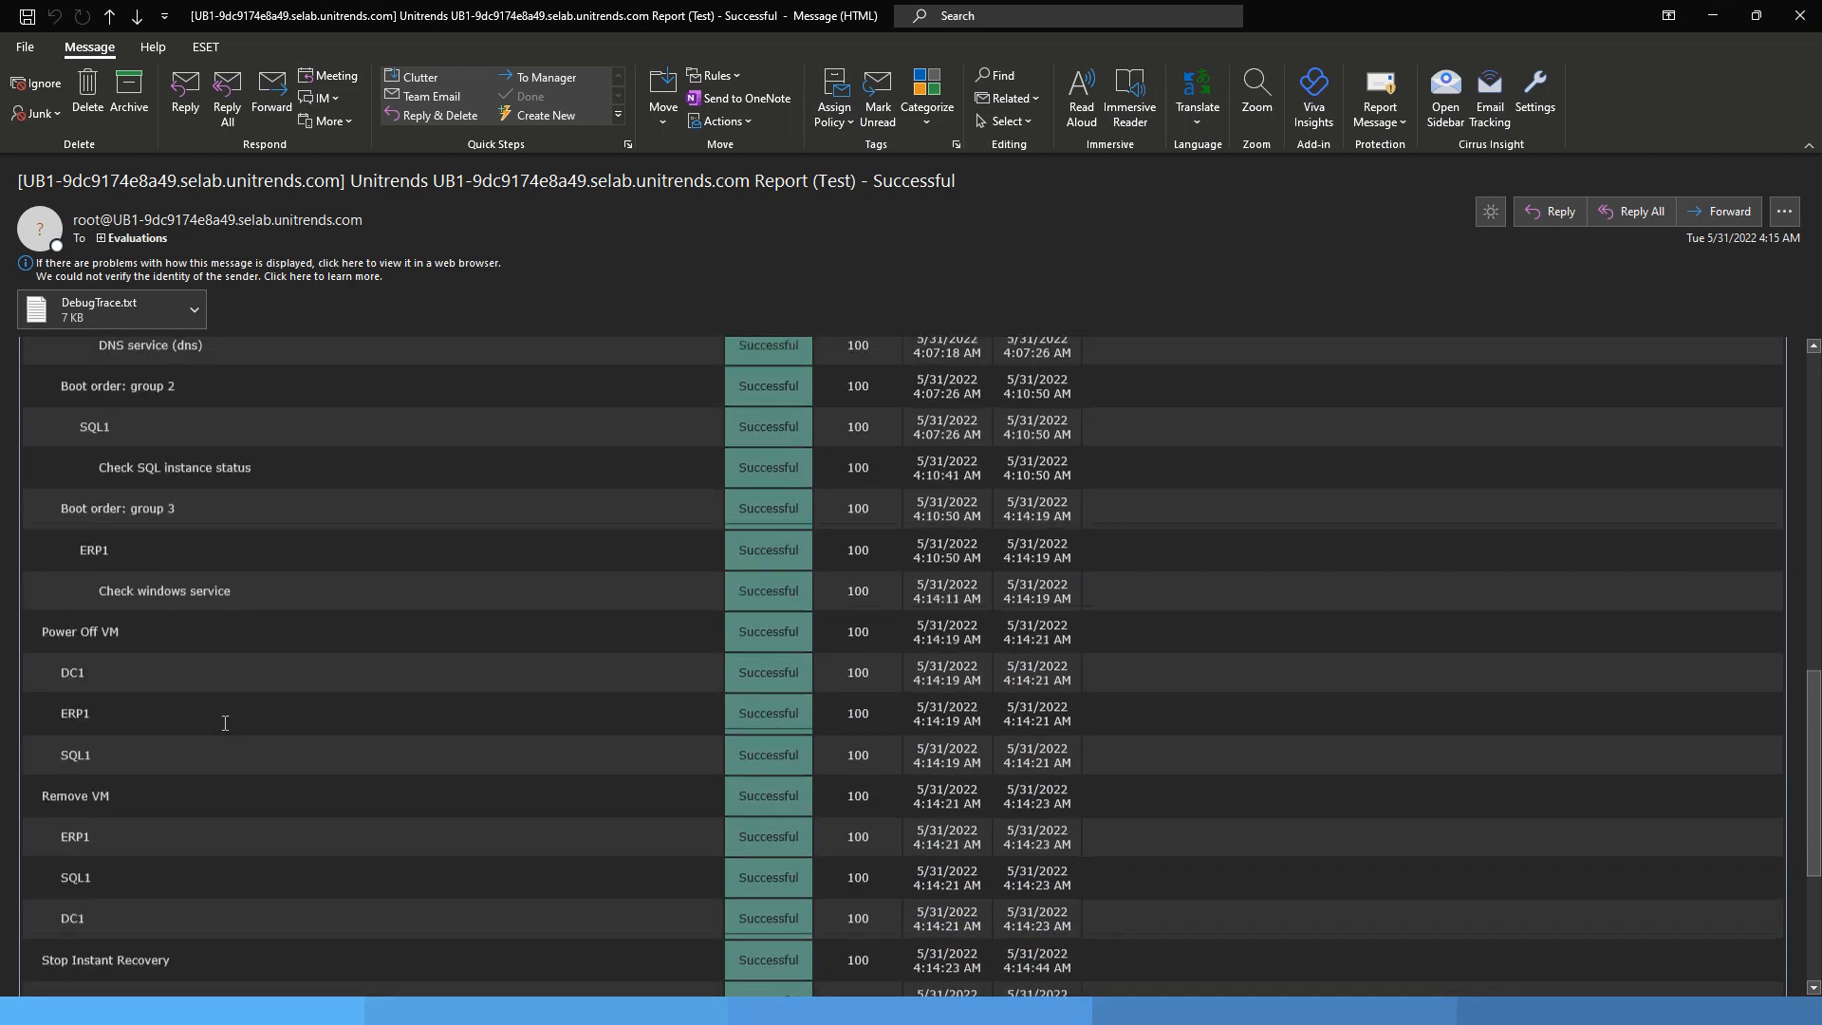
scroll(641, 707, up, 8)
scroll(642, 707, up, 10)
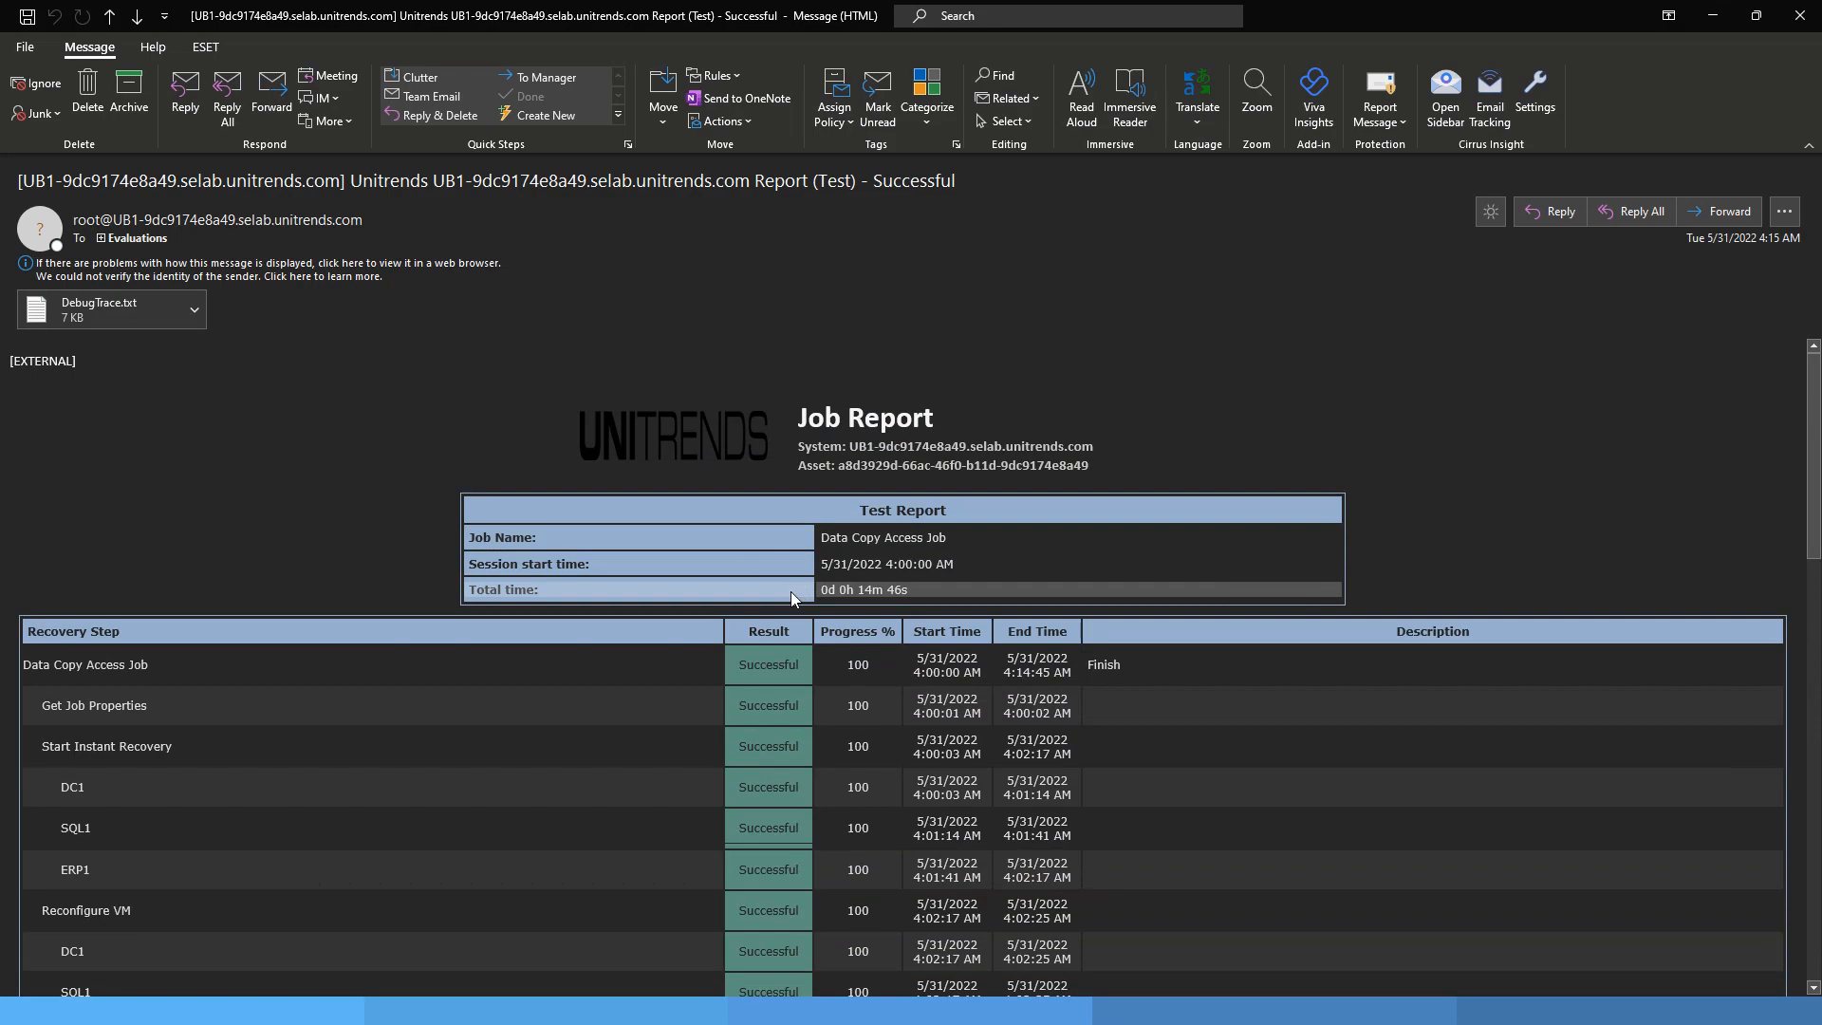
Open the DebugTrace.txt attachment full screen, highlight DC1's Active Directory Domain Service (ntds) test lines, and close the file
click(114, 303)
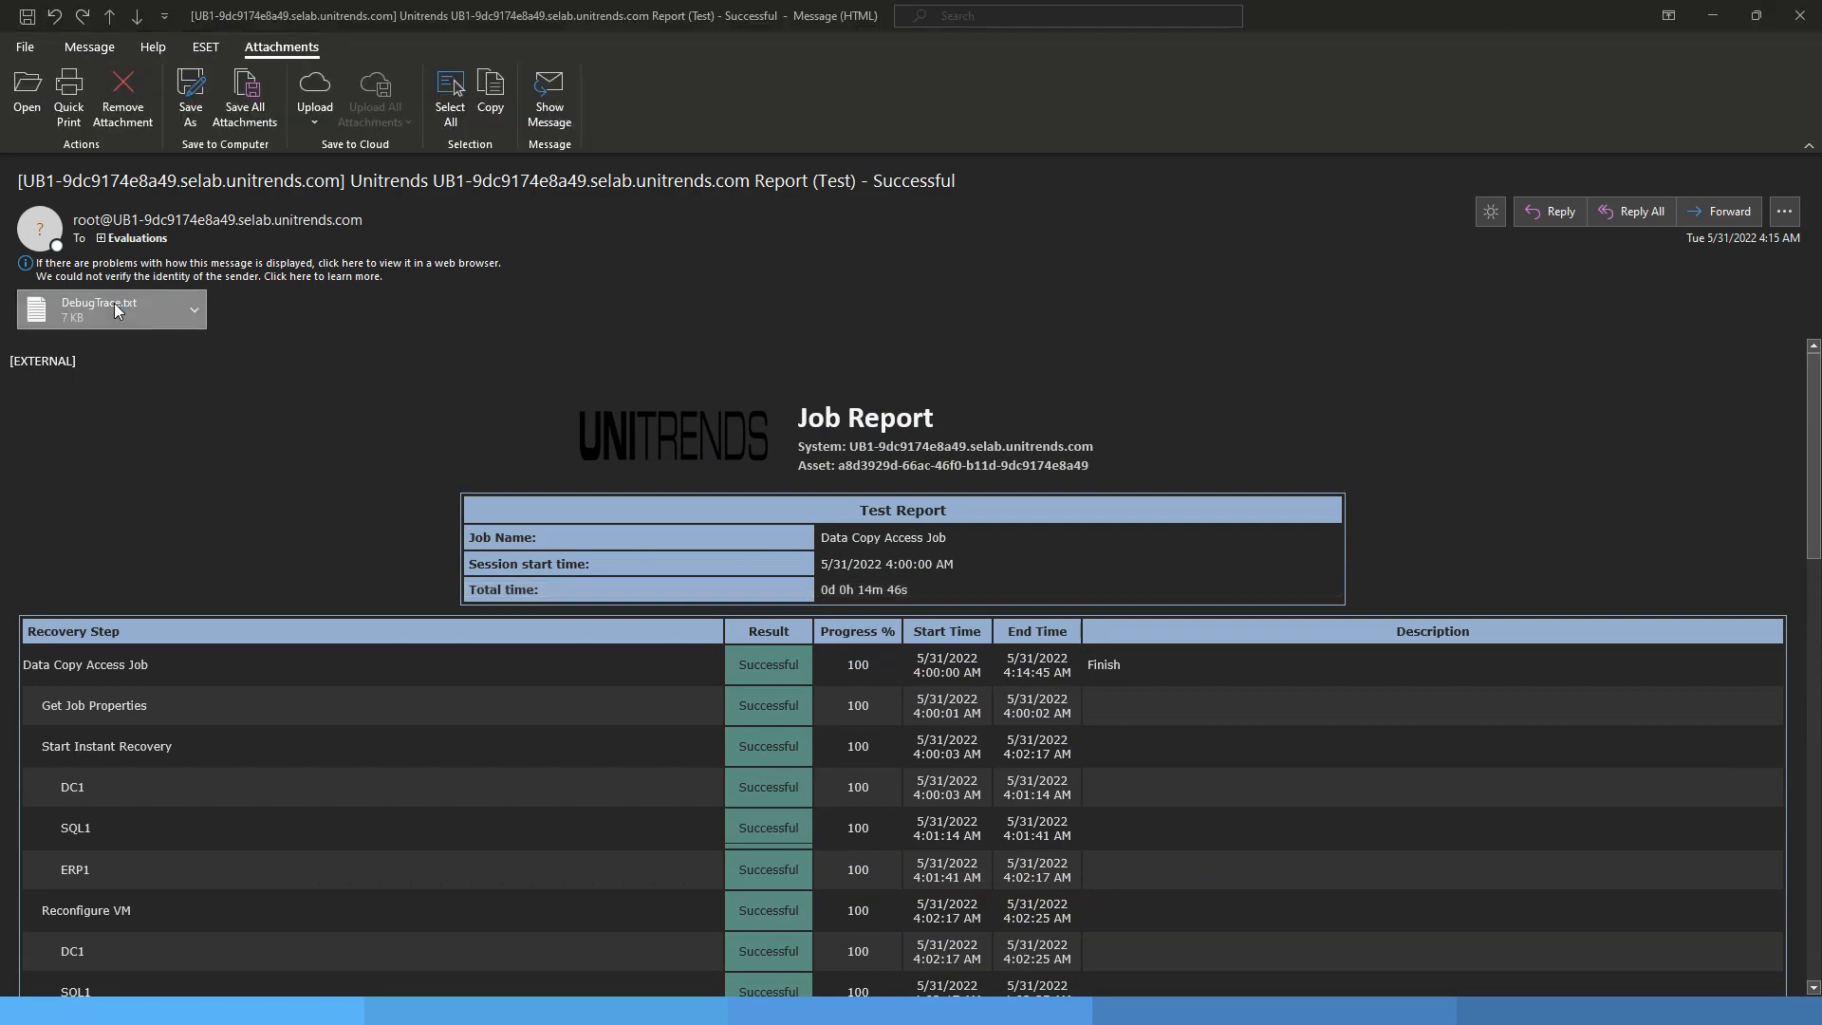
drag(432, 169, 569, 141)
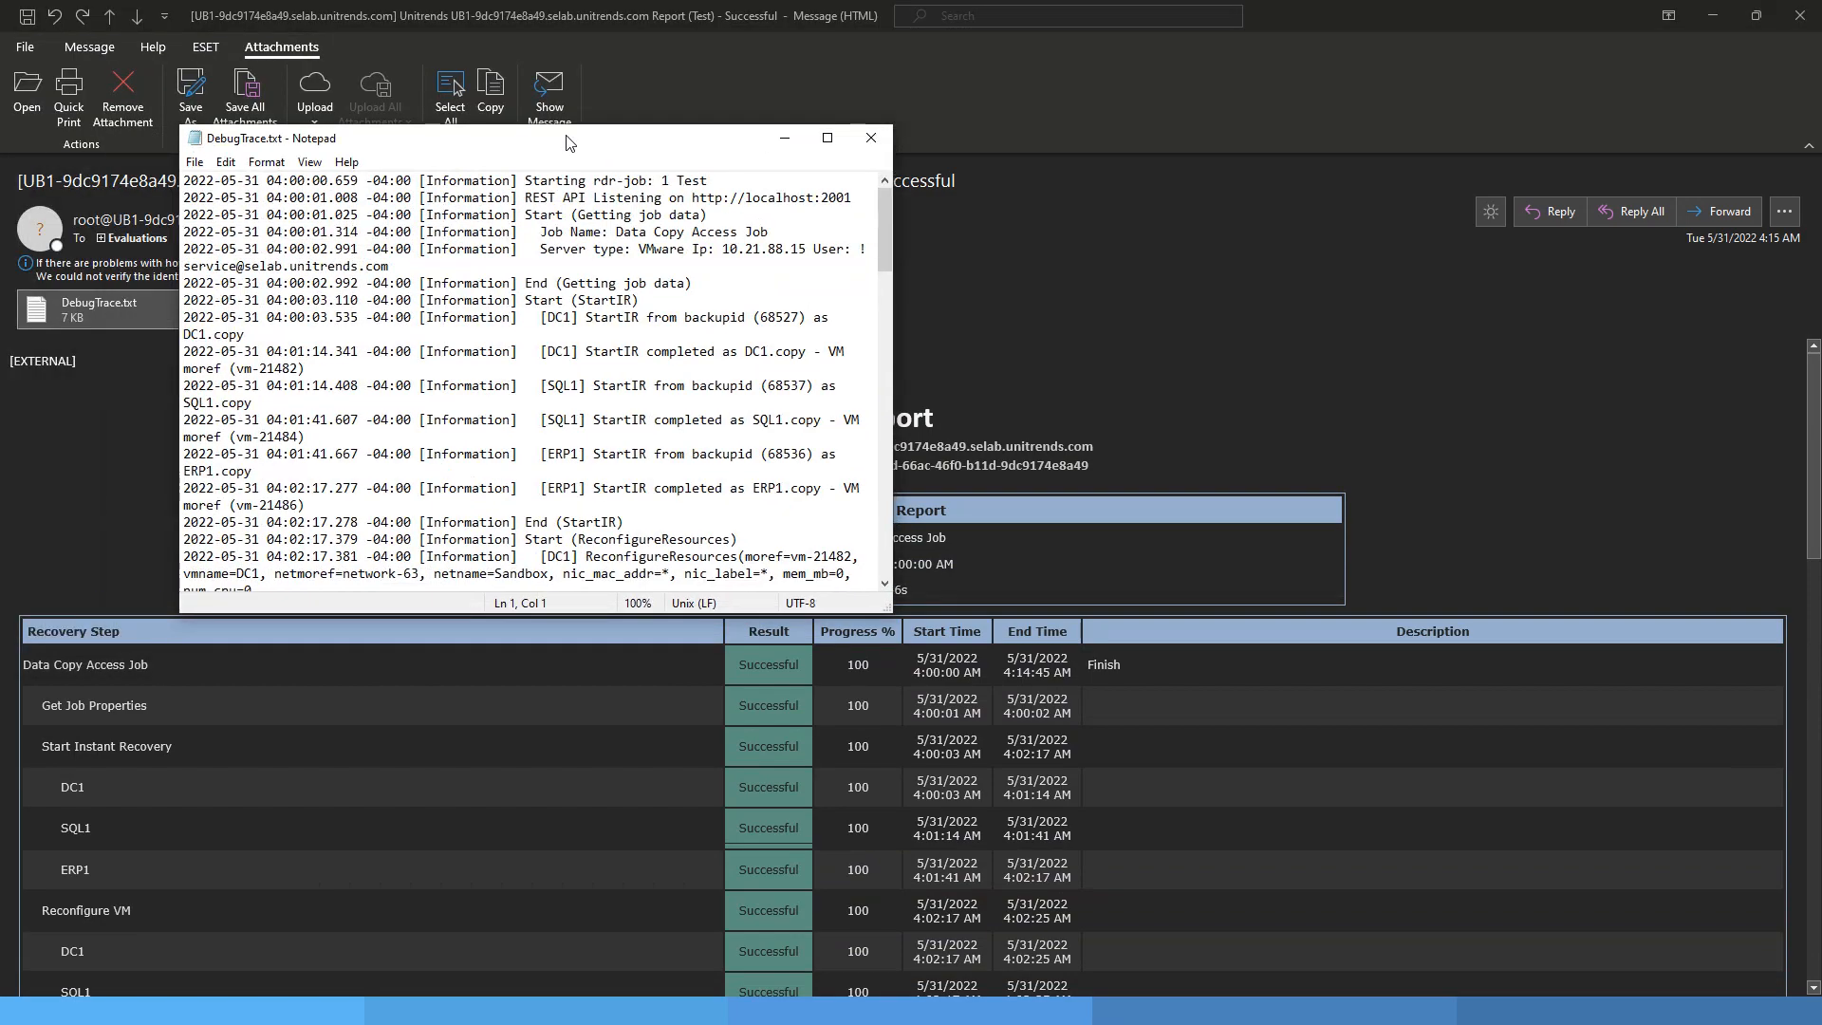
double_click(569, 141)
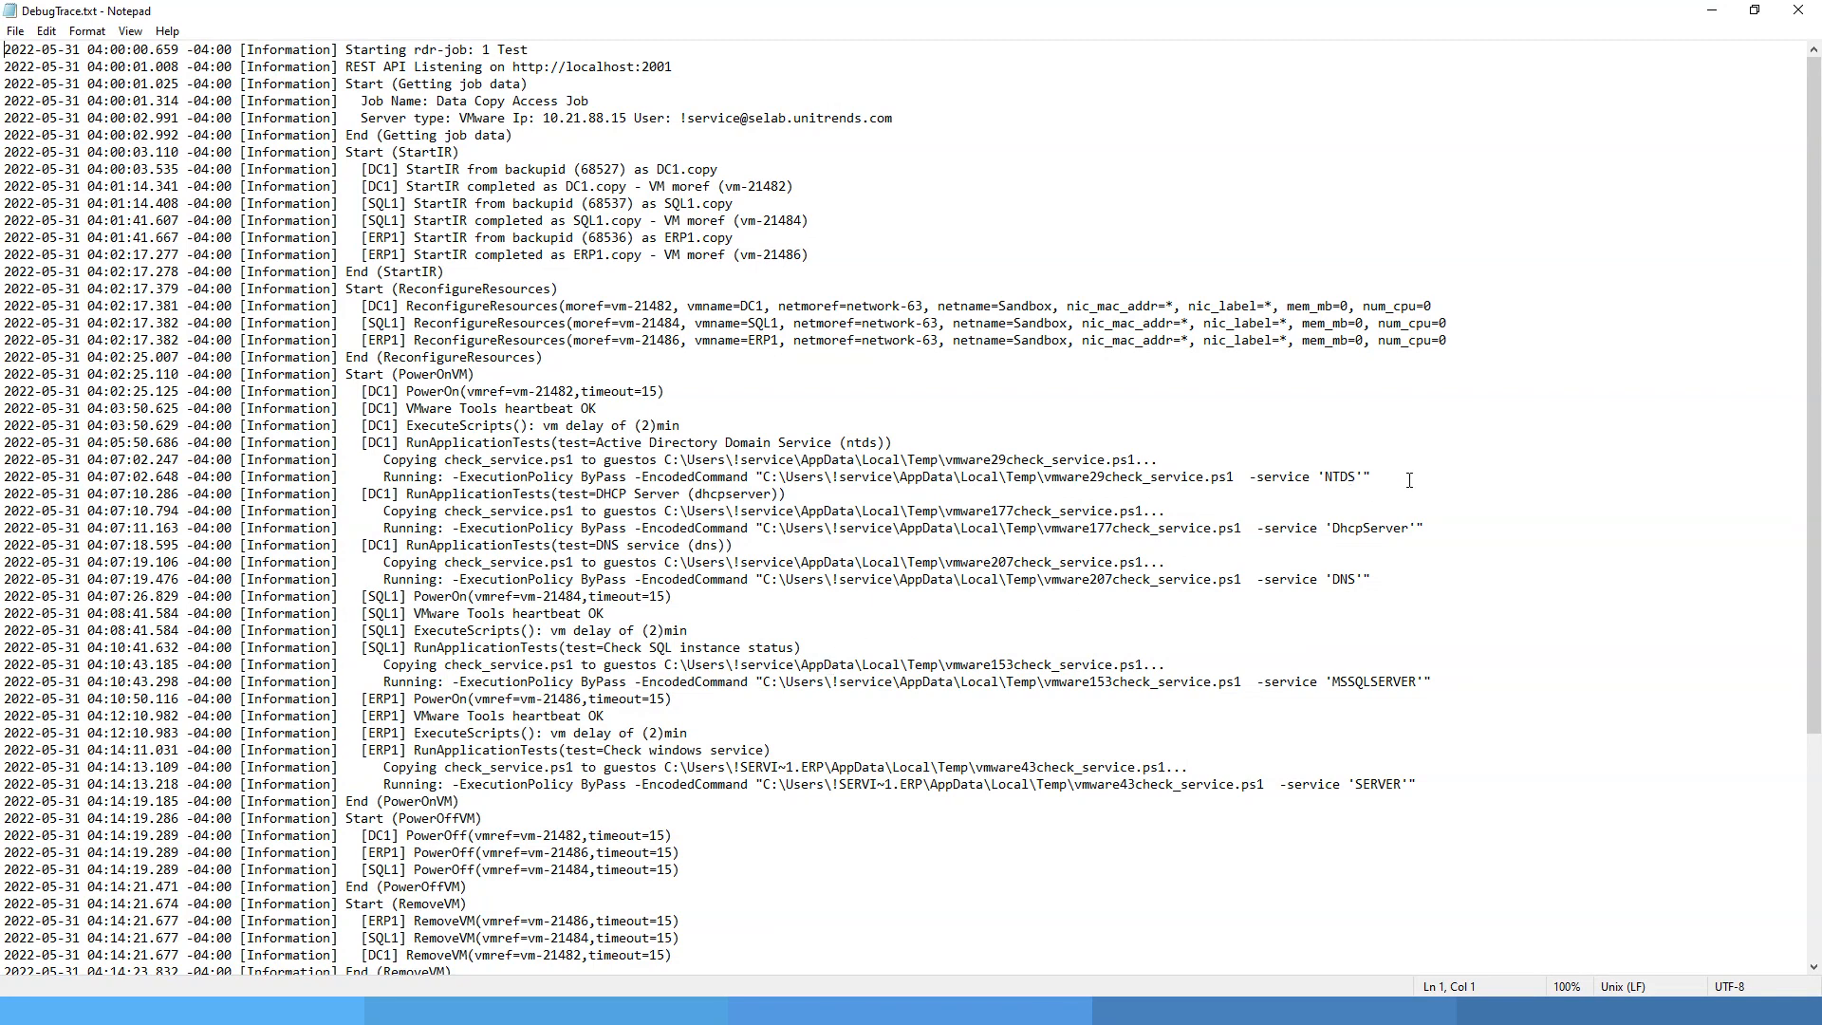
drag(1409, 480, 5, 444)
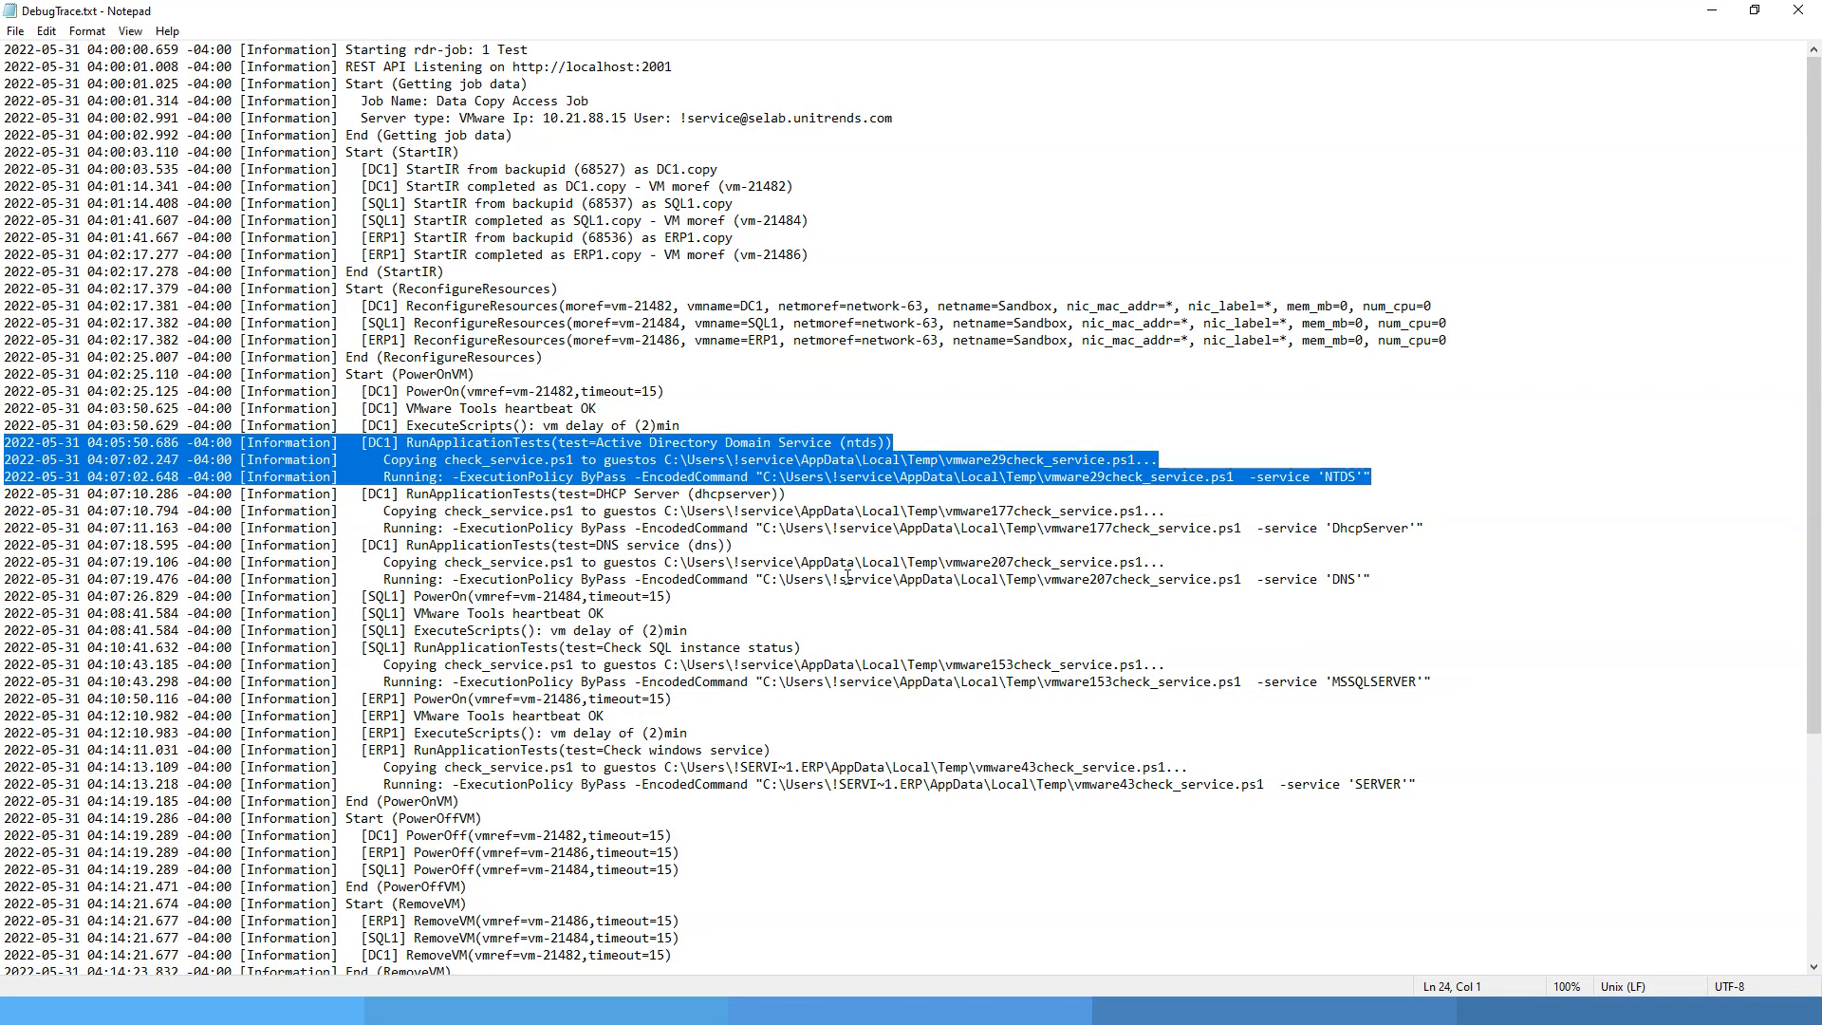
click(1798, 10)
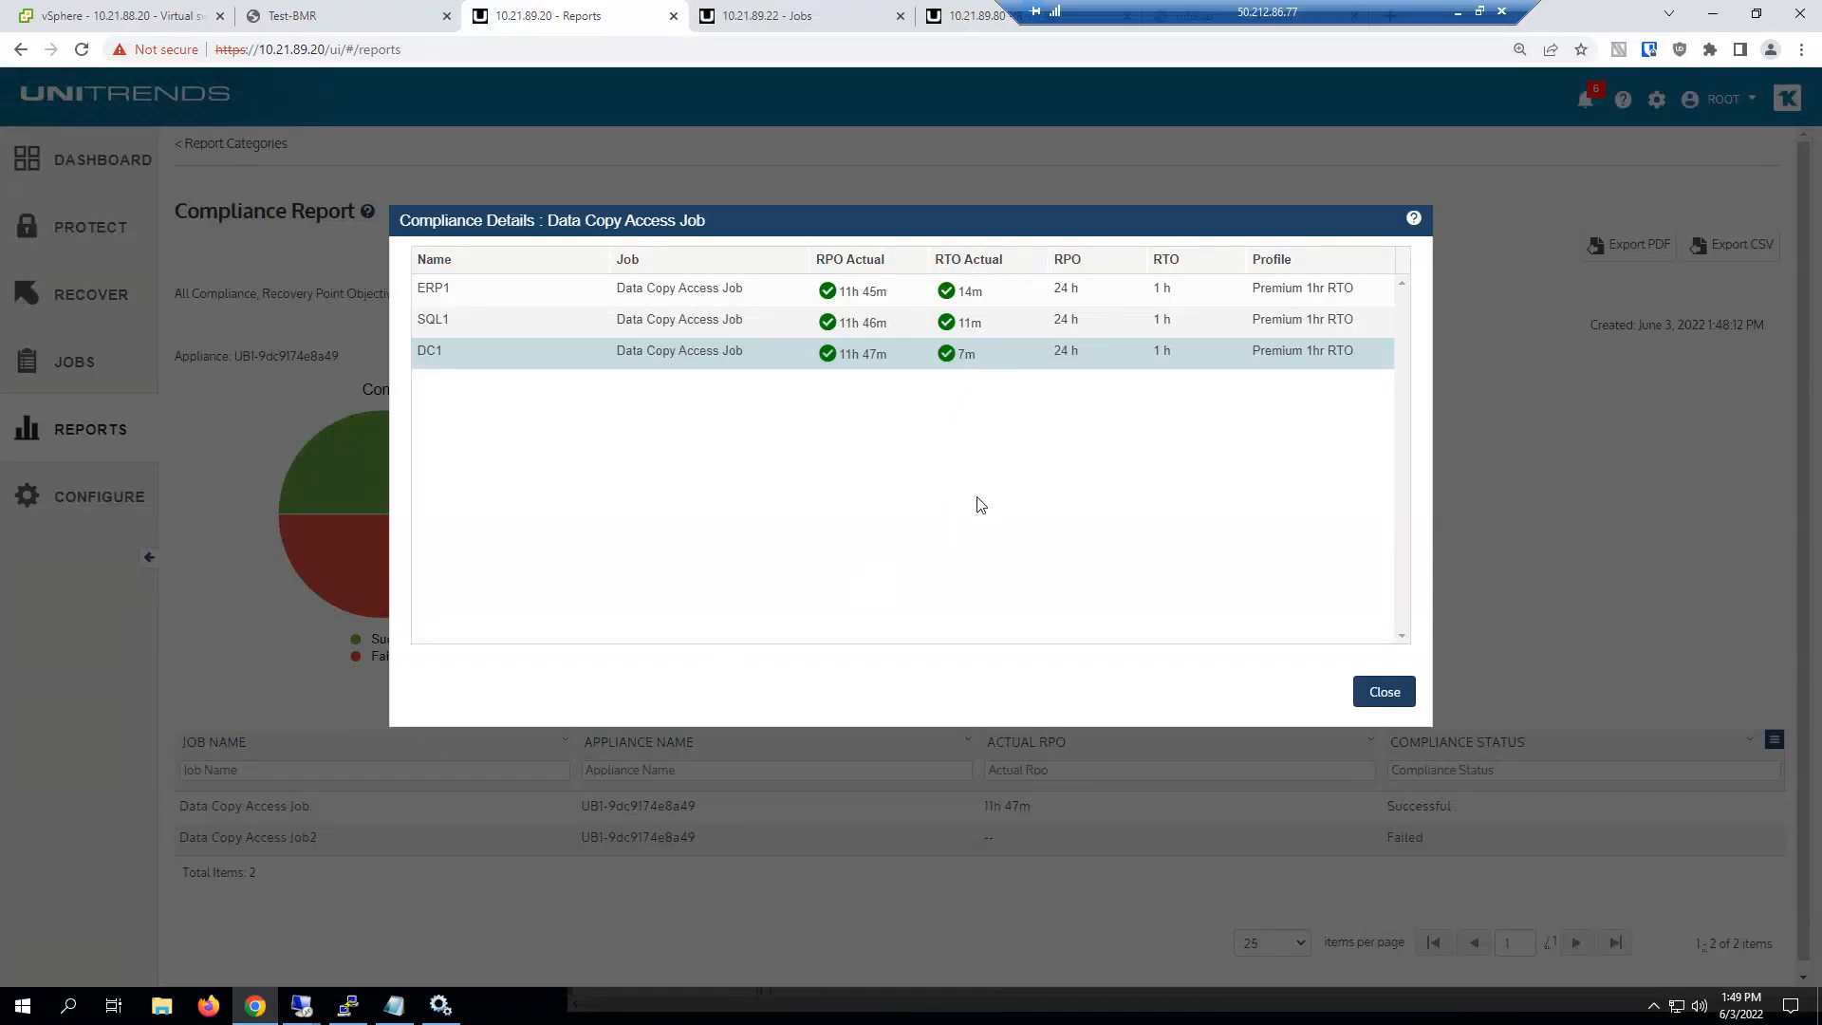
Close the compliance details in the Unitrends web interface and select Data Copy Access Job2 in the job manager
click(1385, 691)
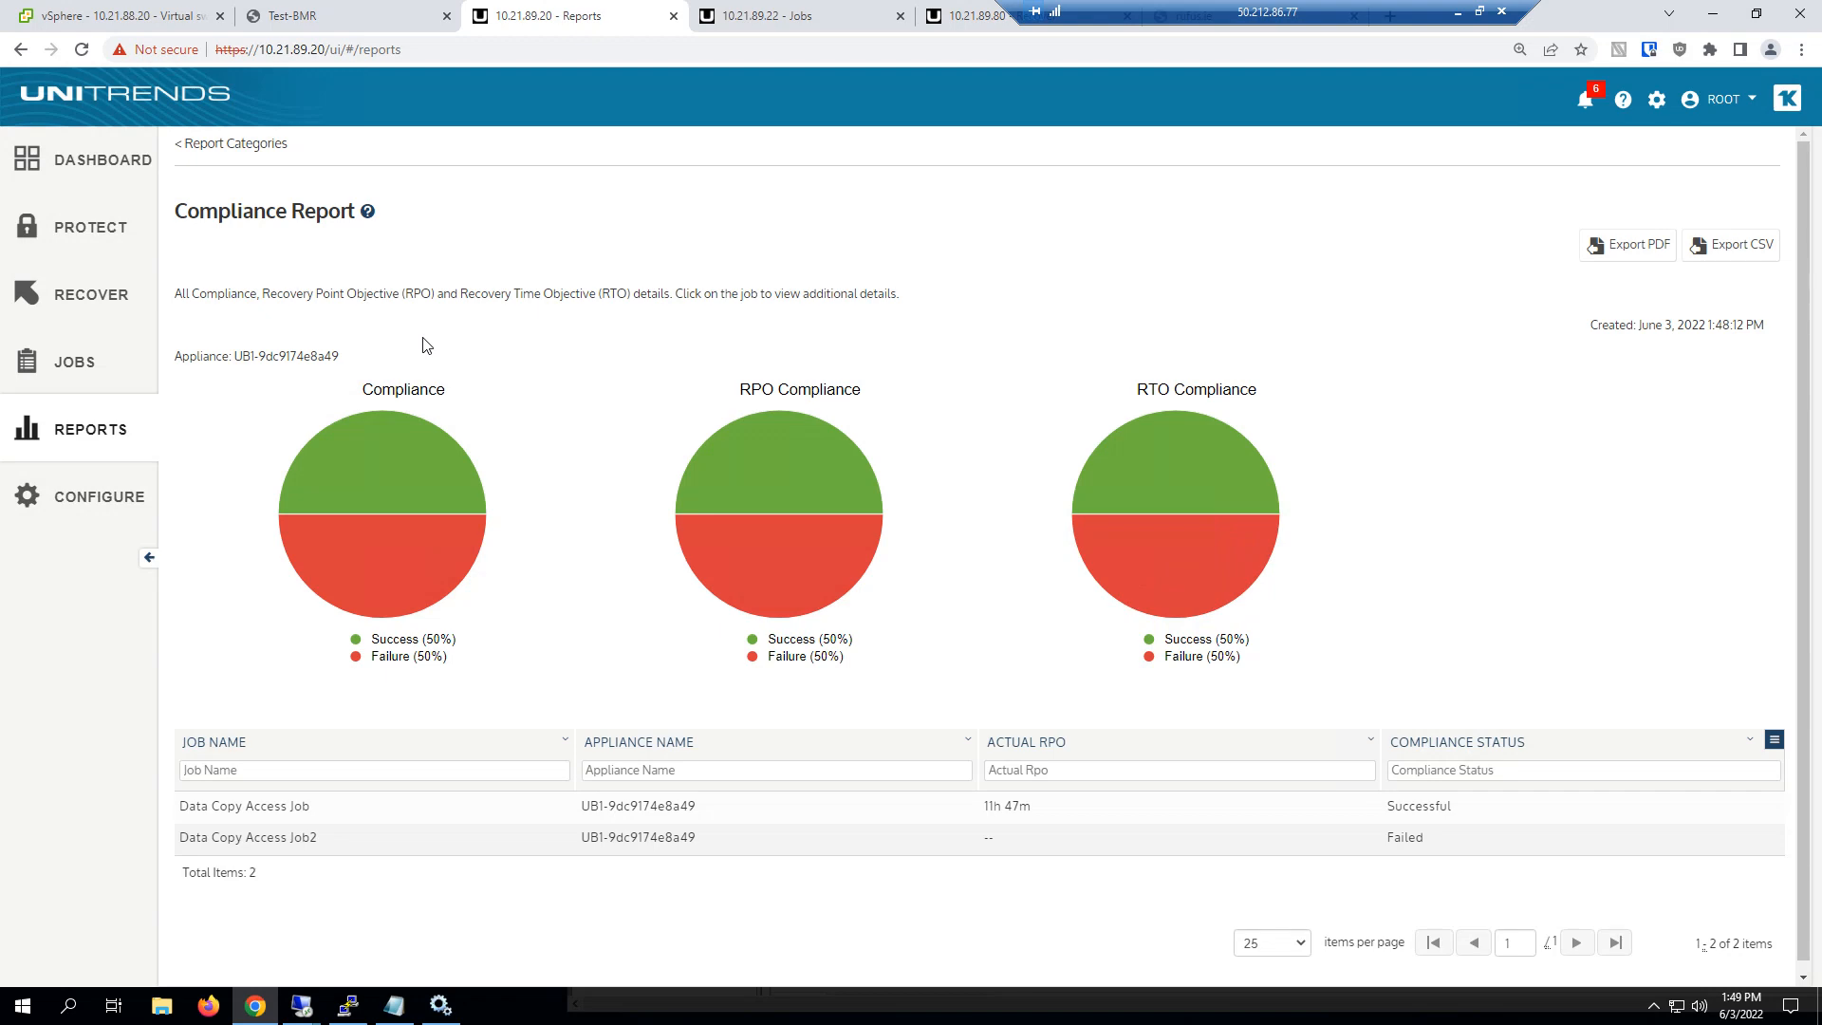
click(74, 362)
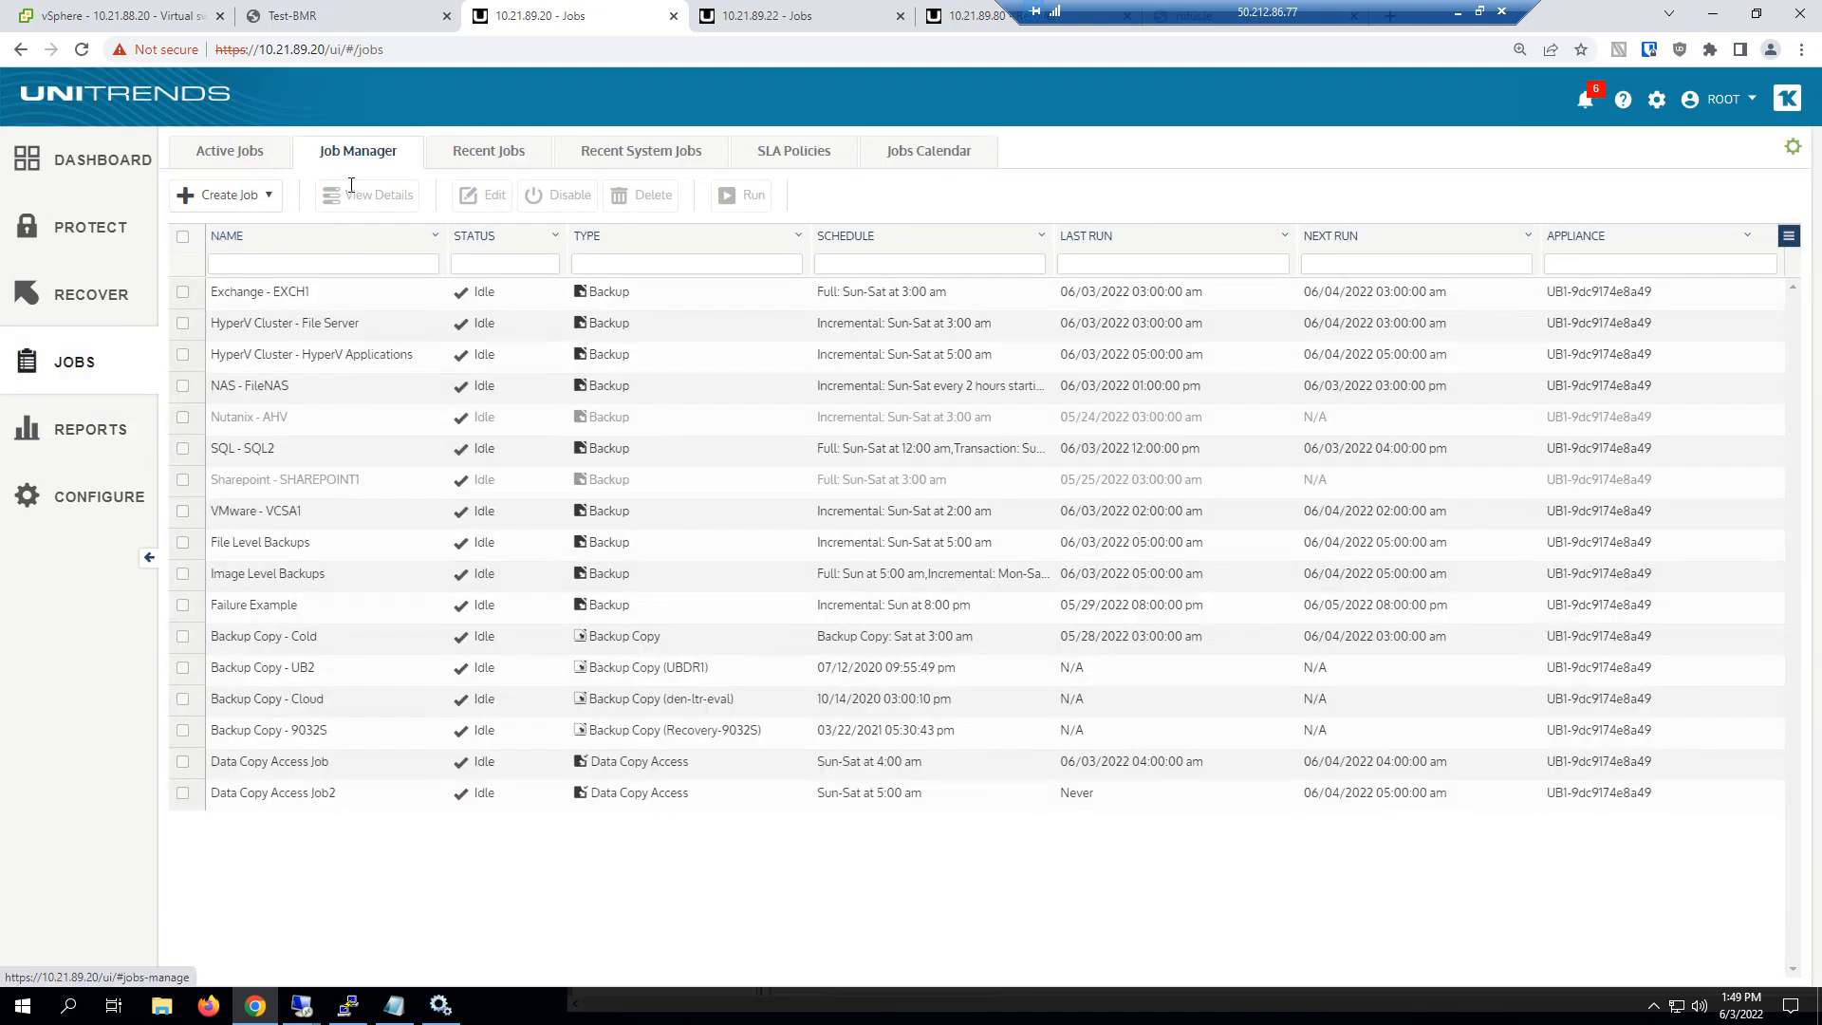
click(334, 794)
Set up an Instant Lab for all three VMs using SQL1's 06/01/2022 02:01:16 am and DC1's 06/01/2022 02:00:50 am backups, and cancel it
click(746, 195)
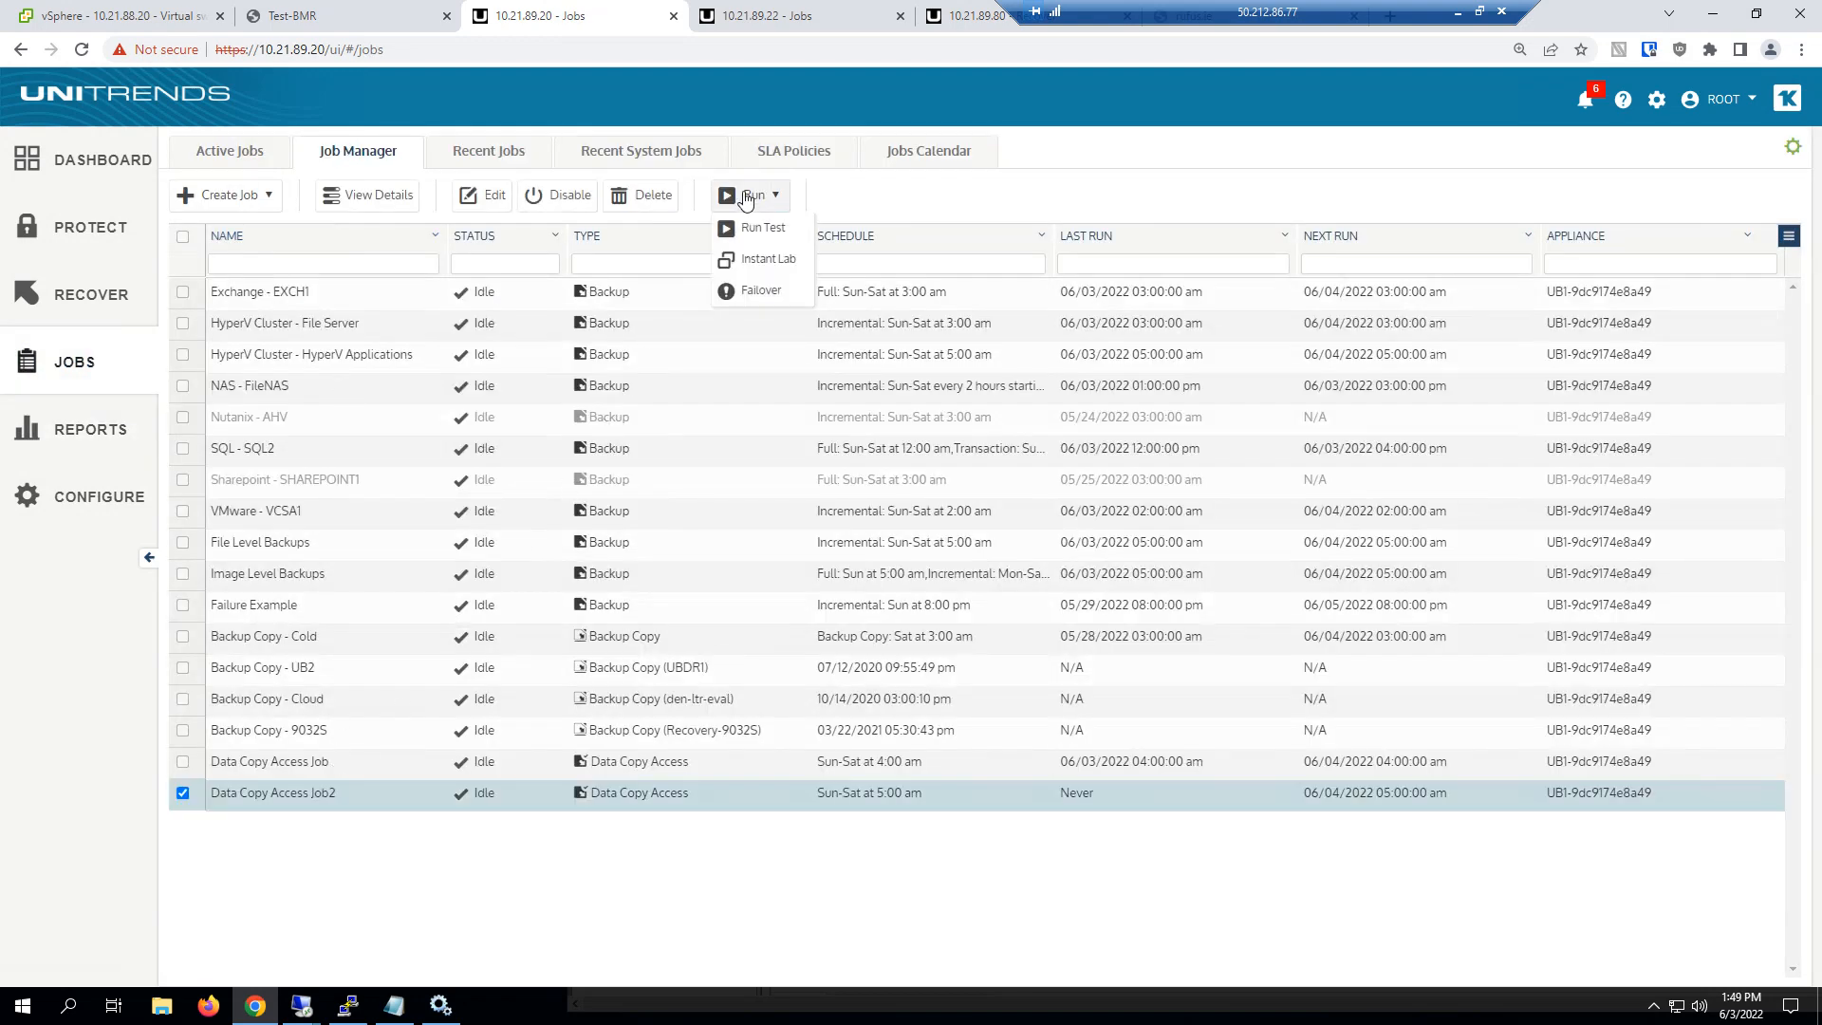
click(733, 256)
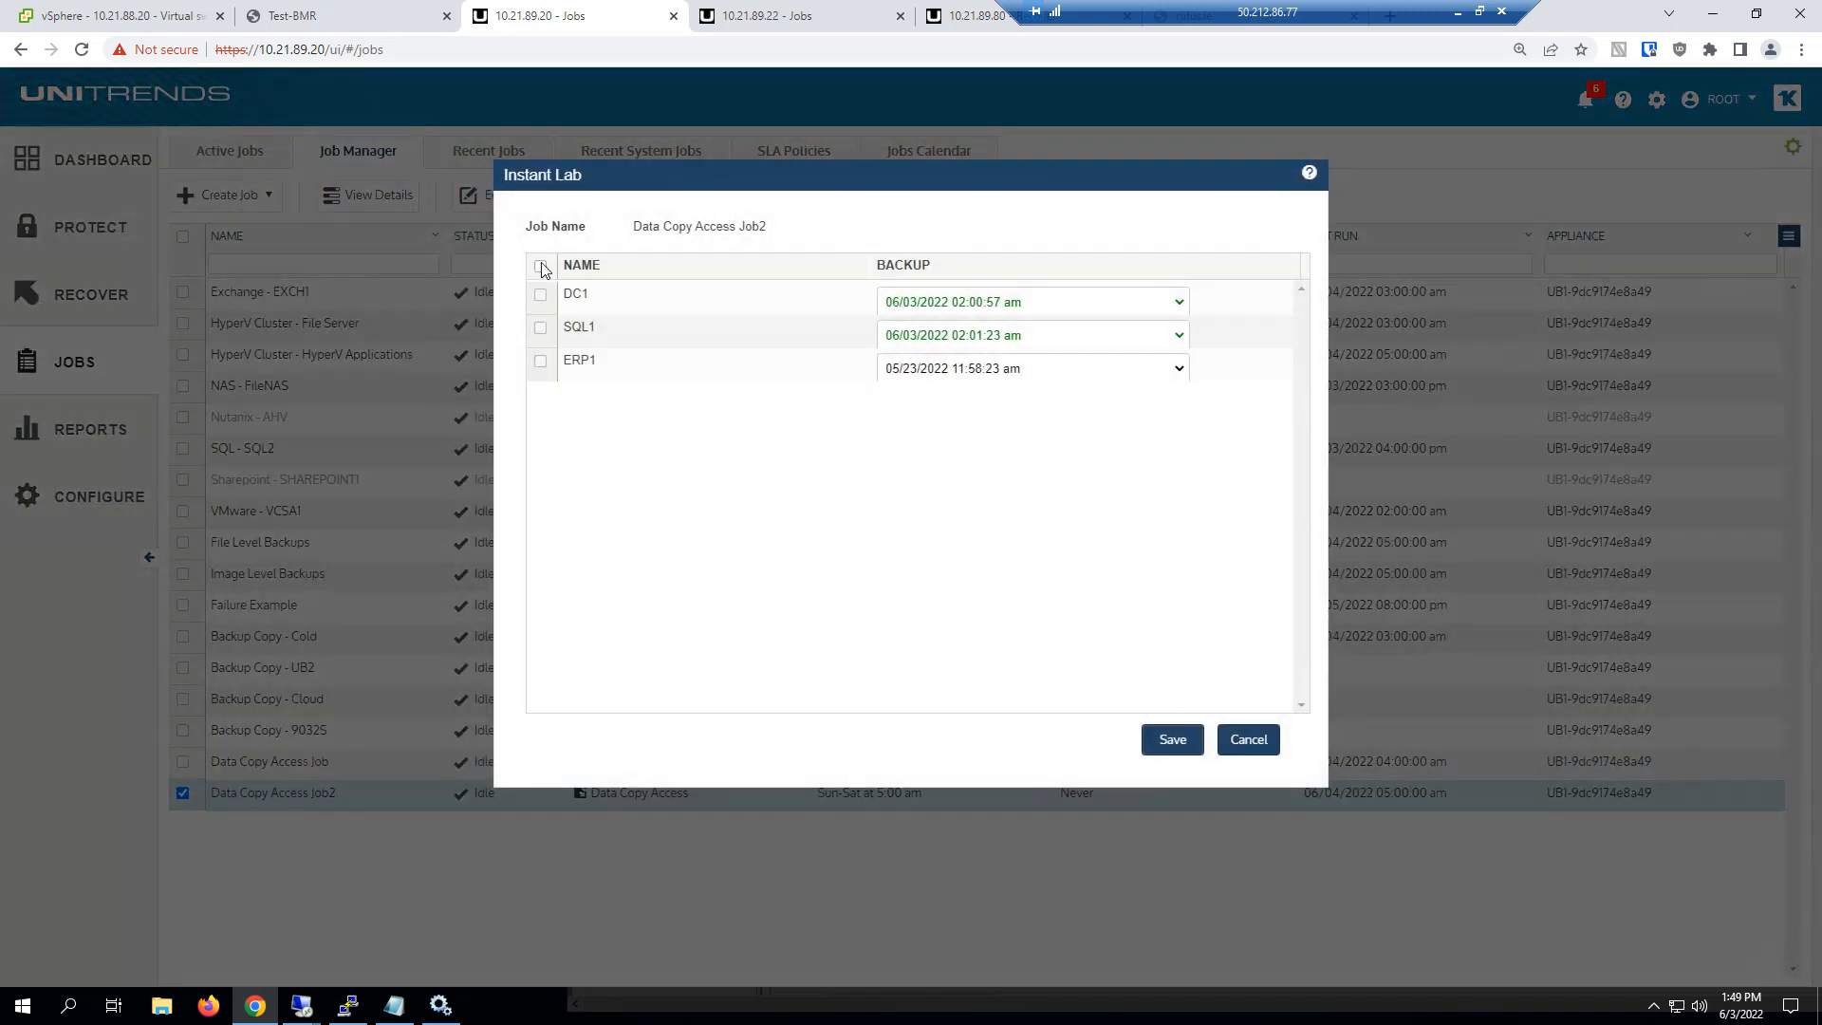
click(541, 267)
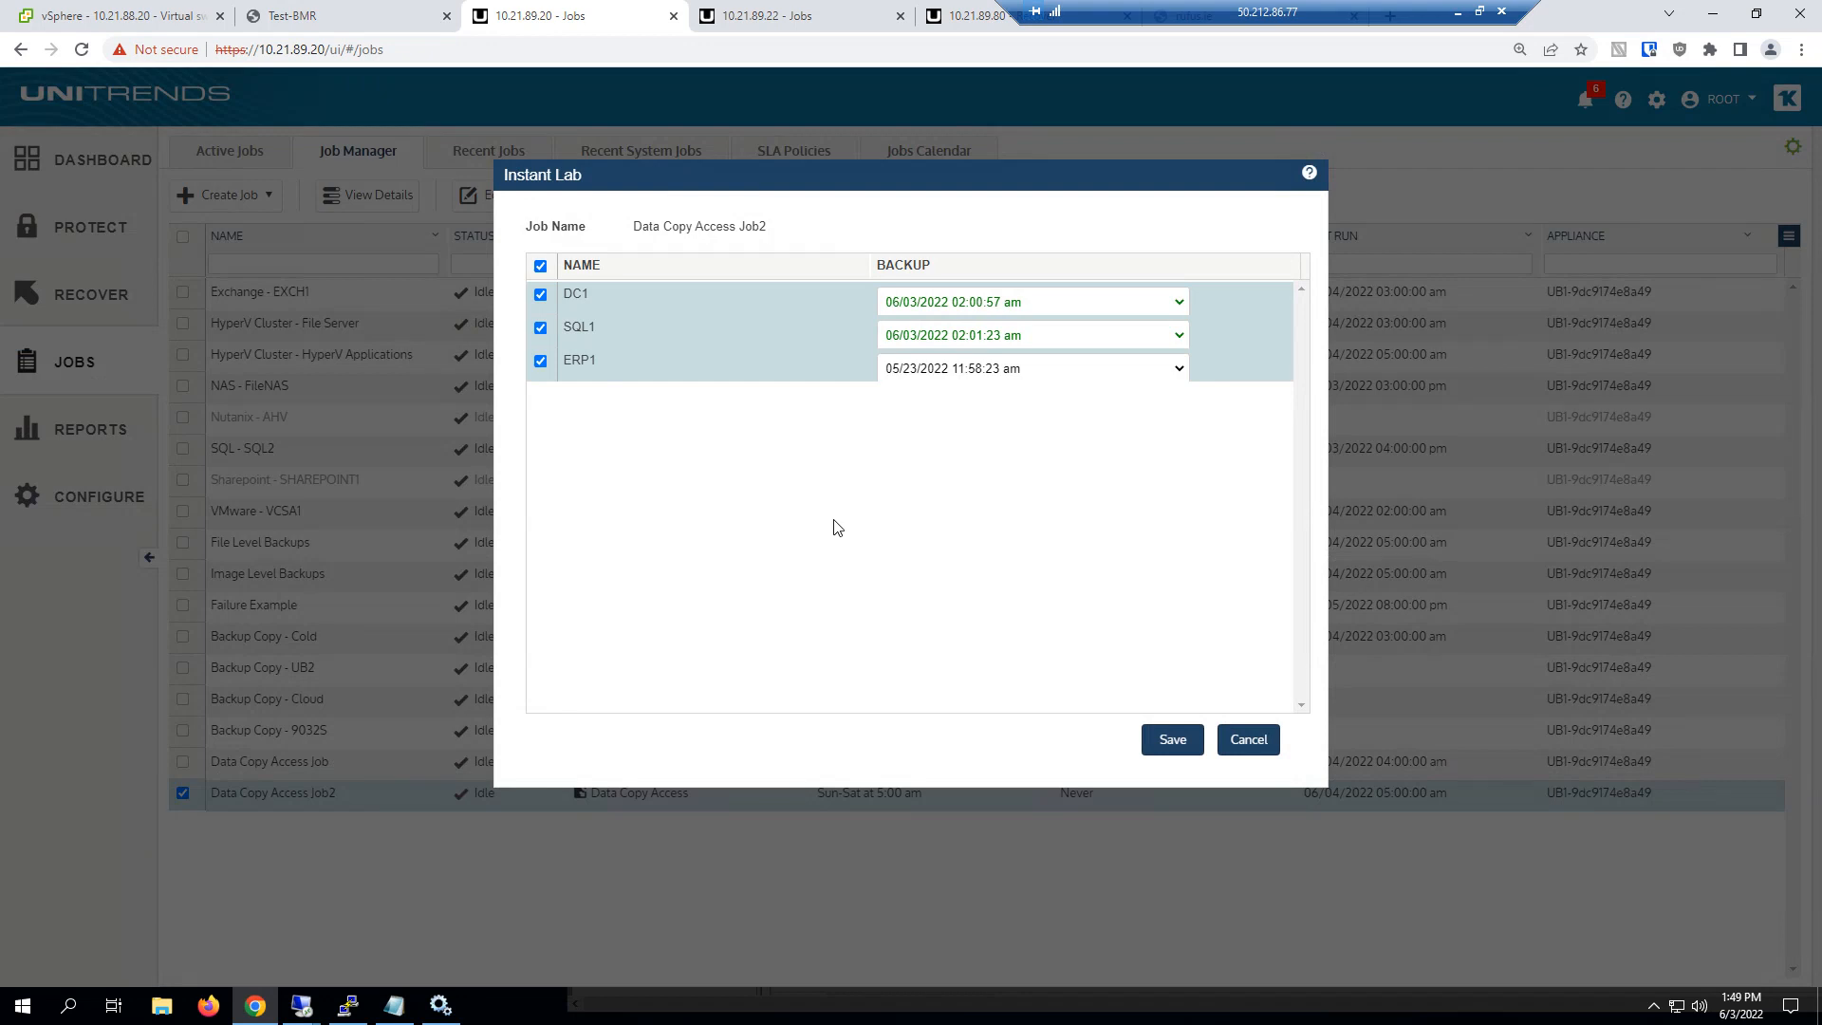
click(927, 340)
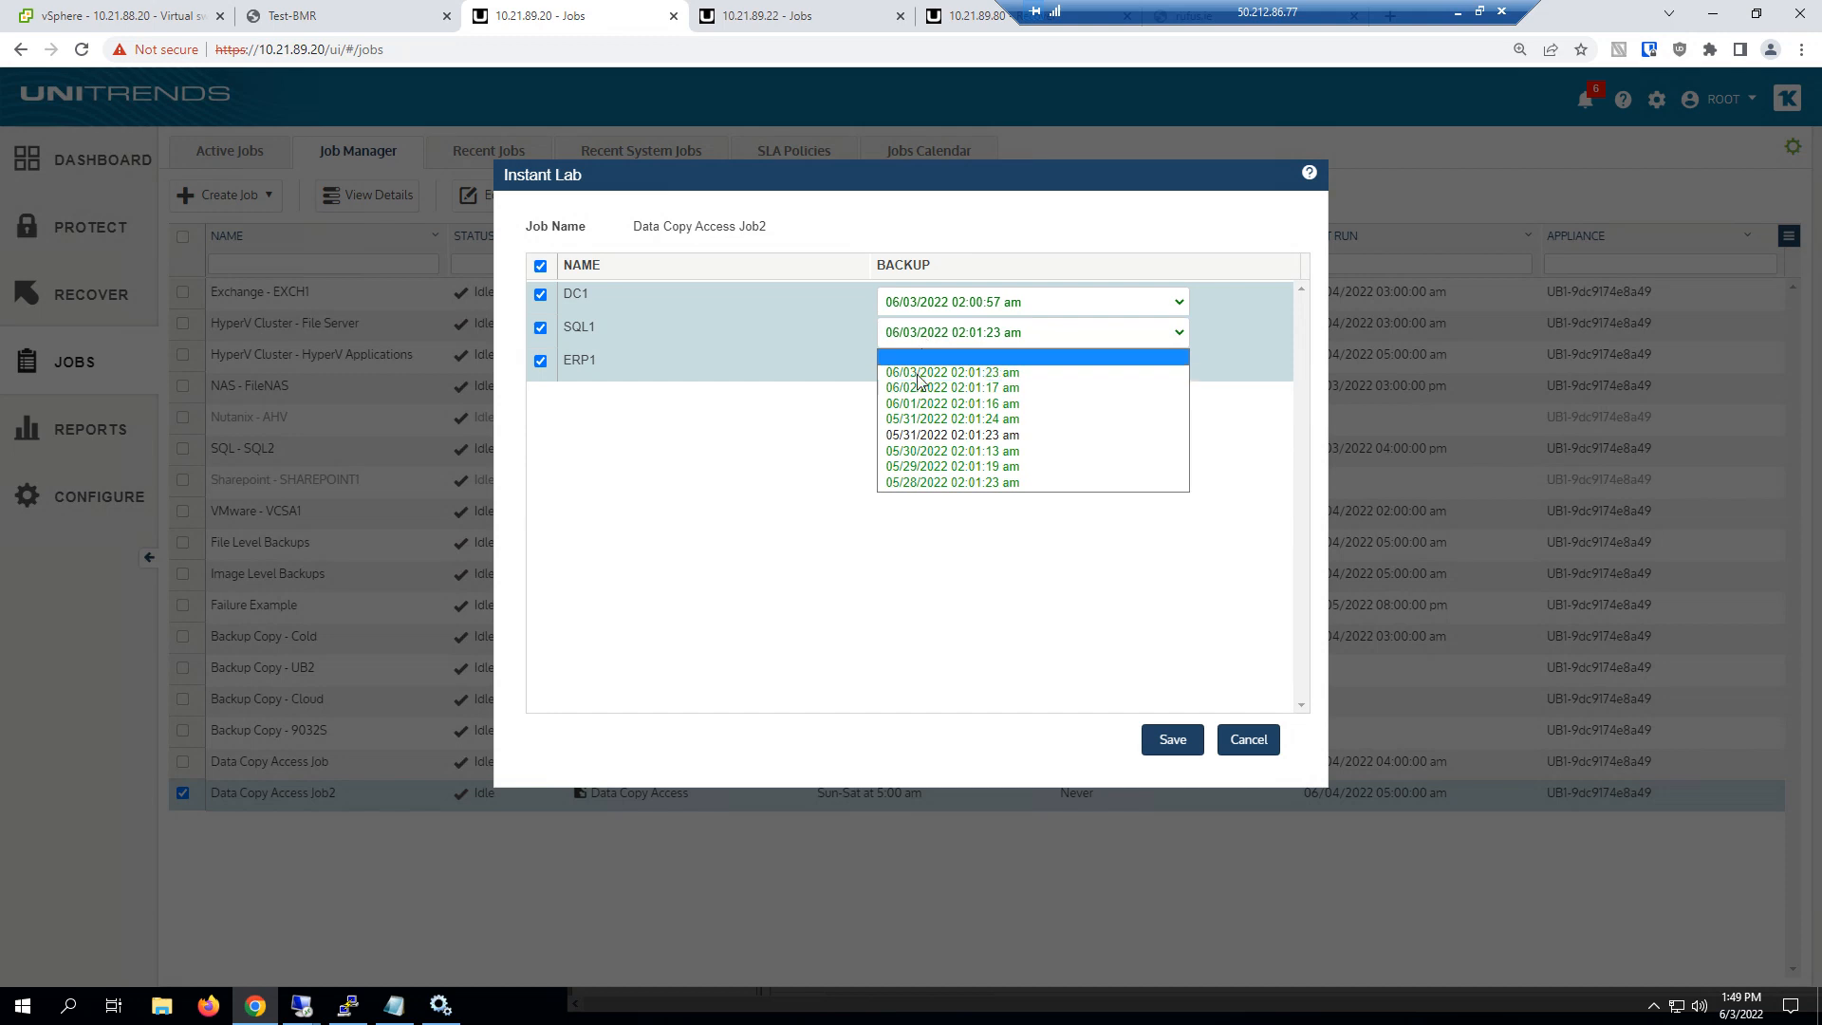
click(919, 405)
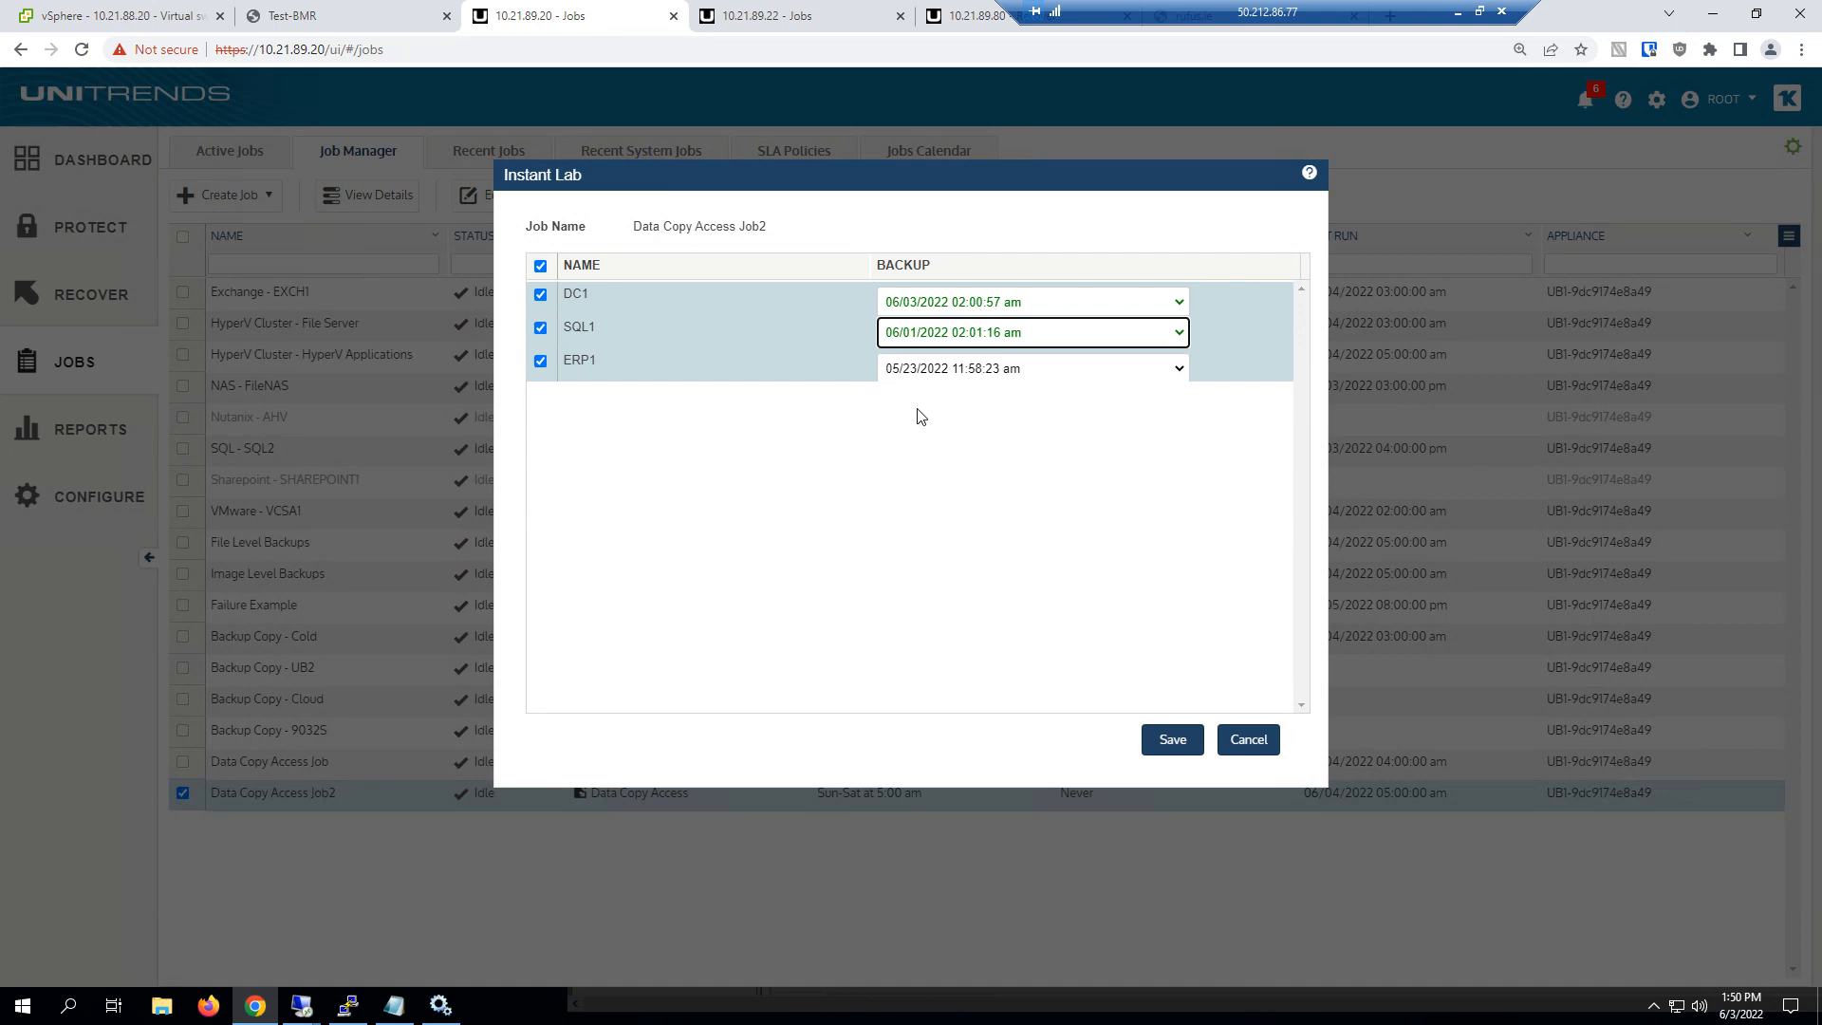
click(952, 303)
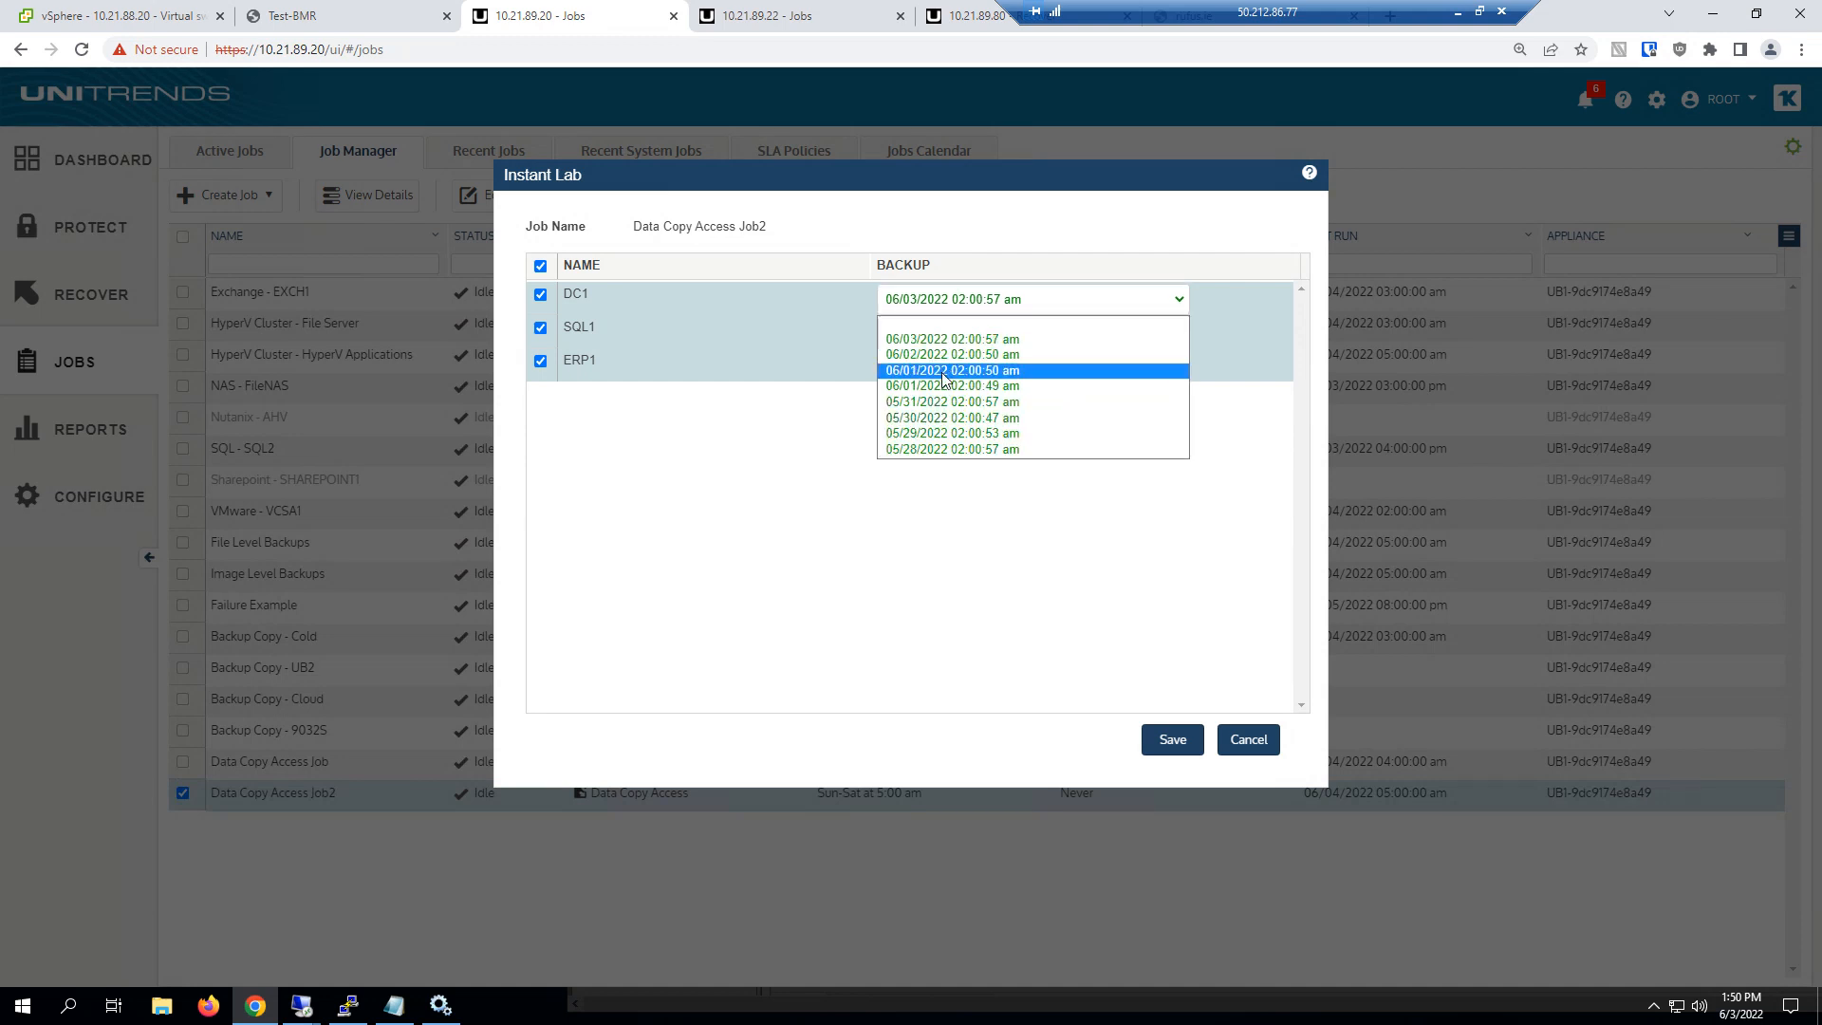
click(942, 372)
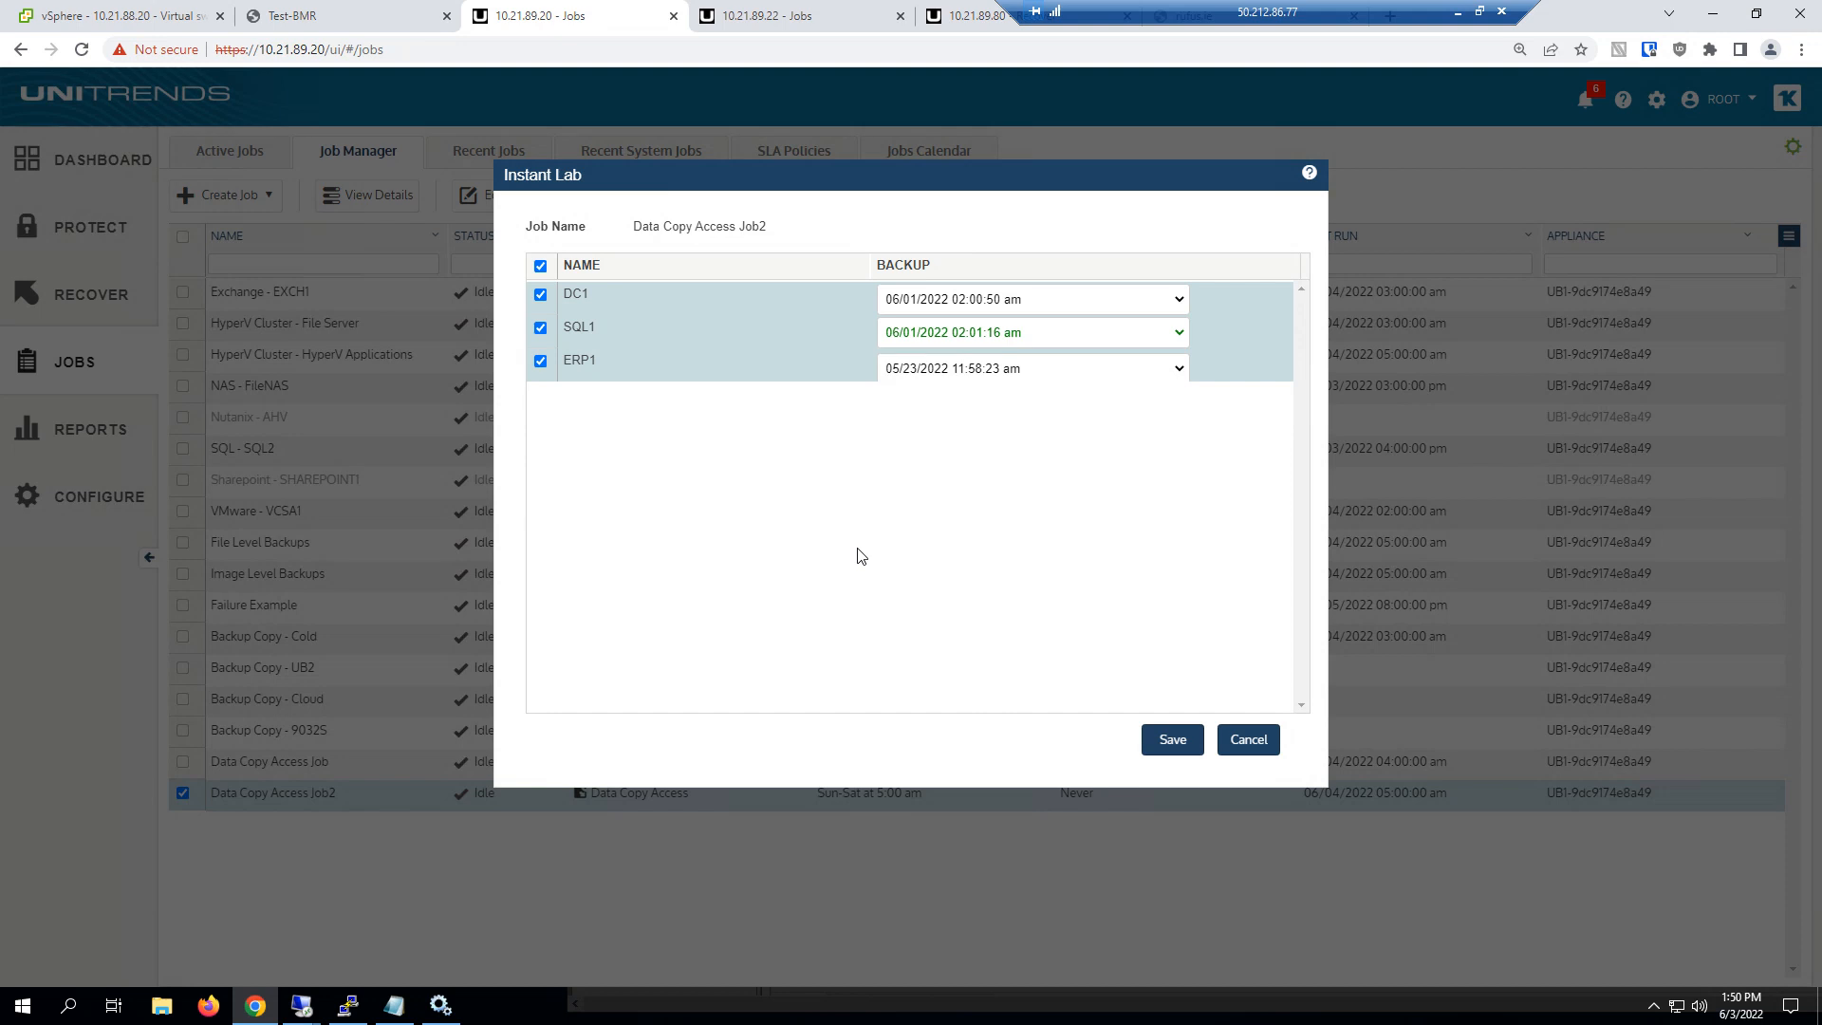
click(1245, 742)
Start setting up a failover for Data Copy Access Job2 and include DC1, SQL1 and ERP1
click(752, 194)
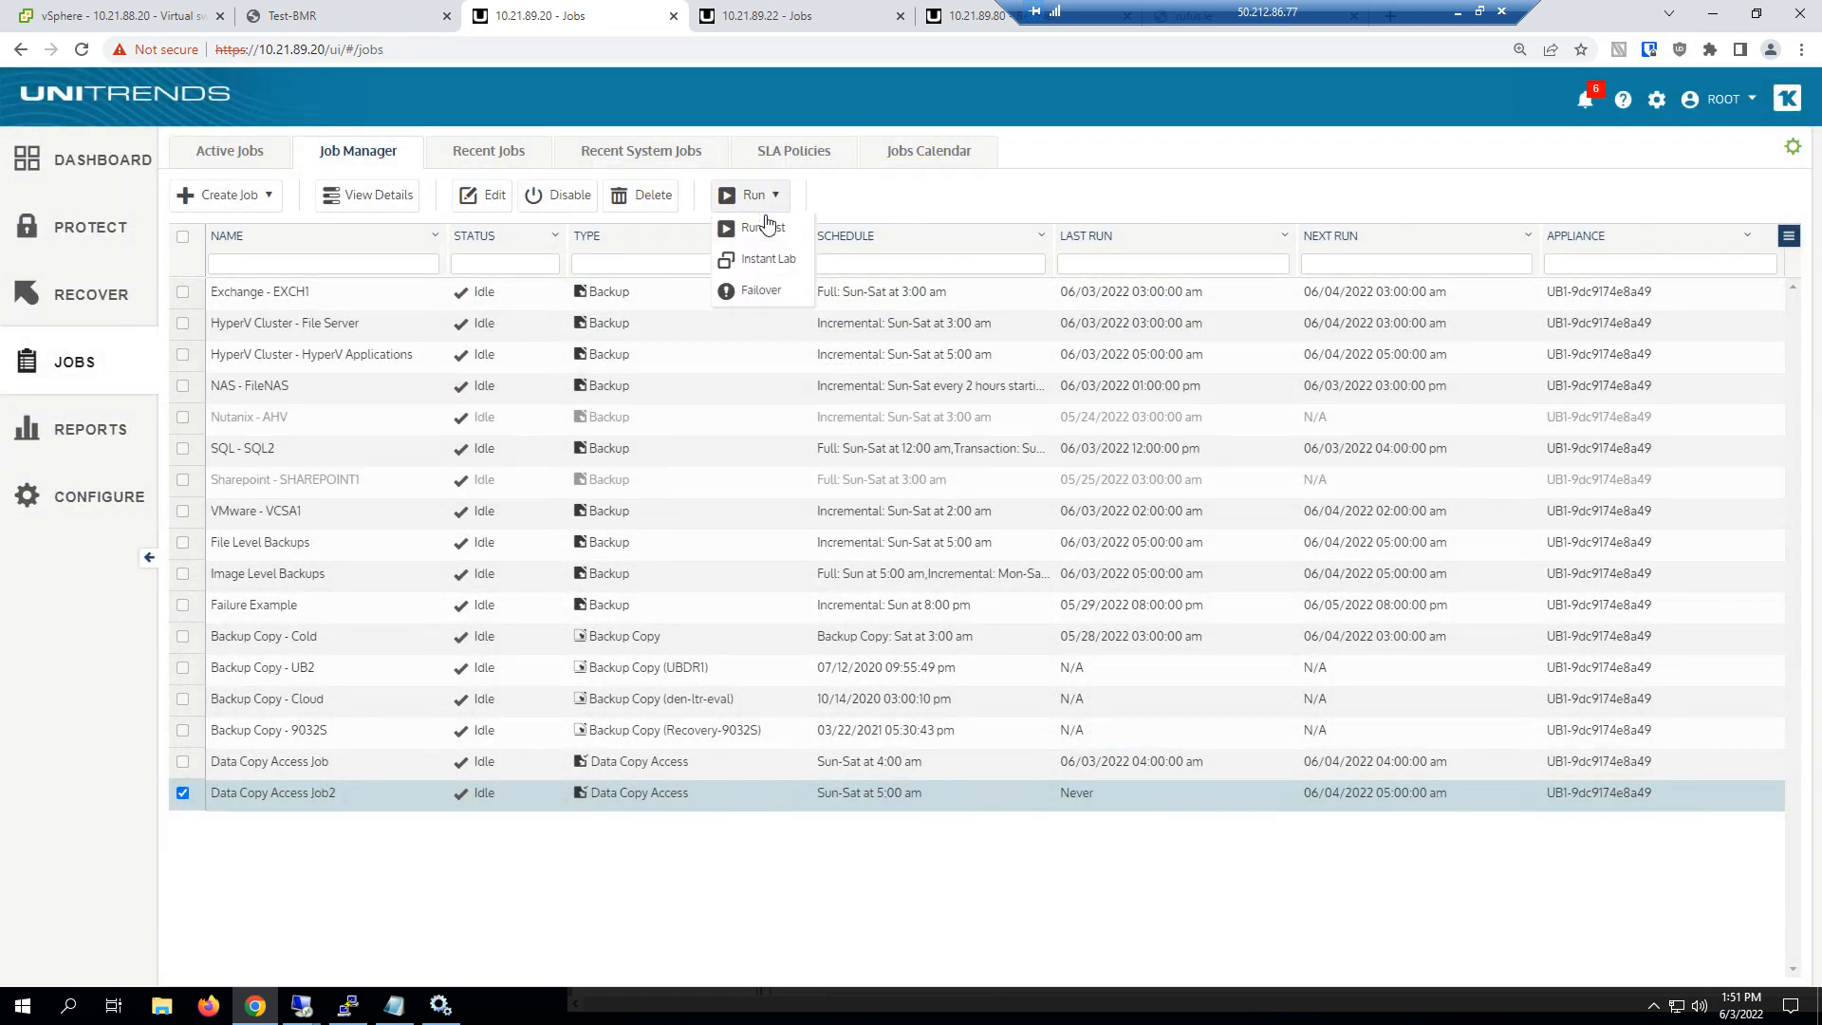
click(759, 286)
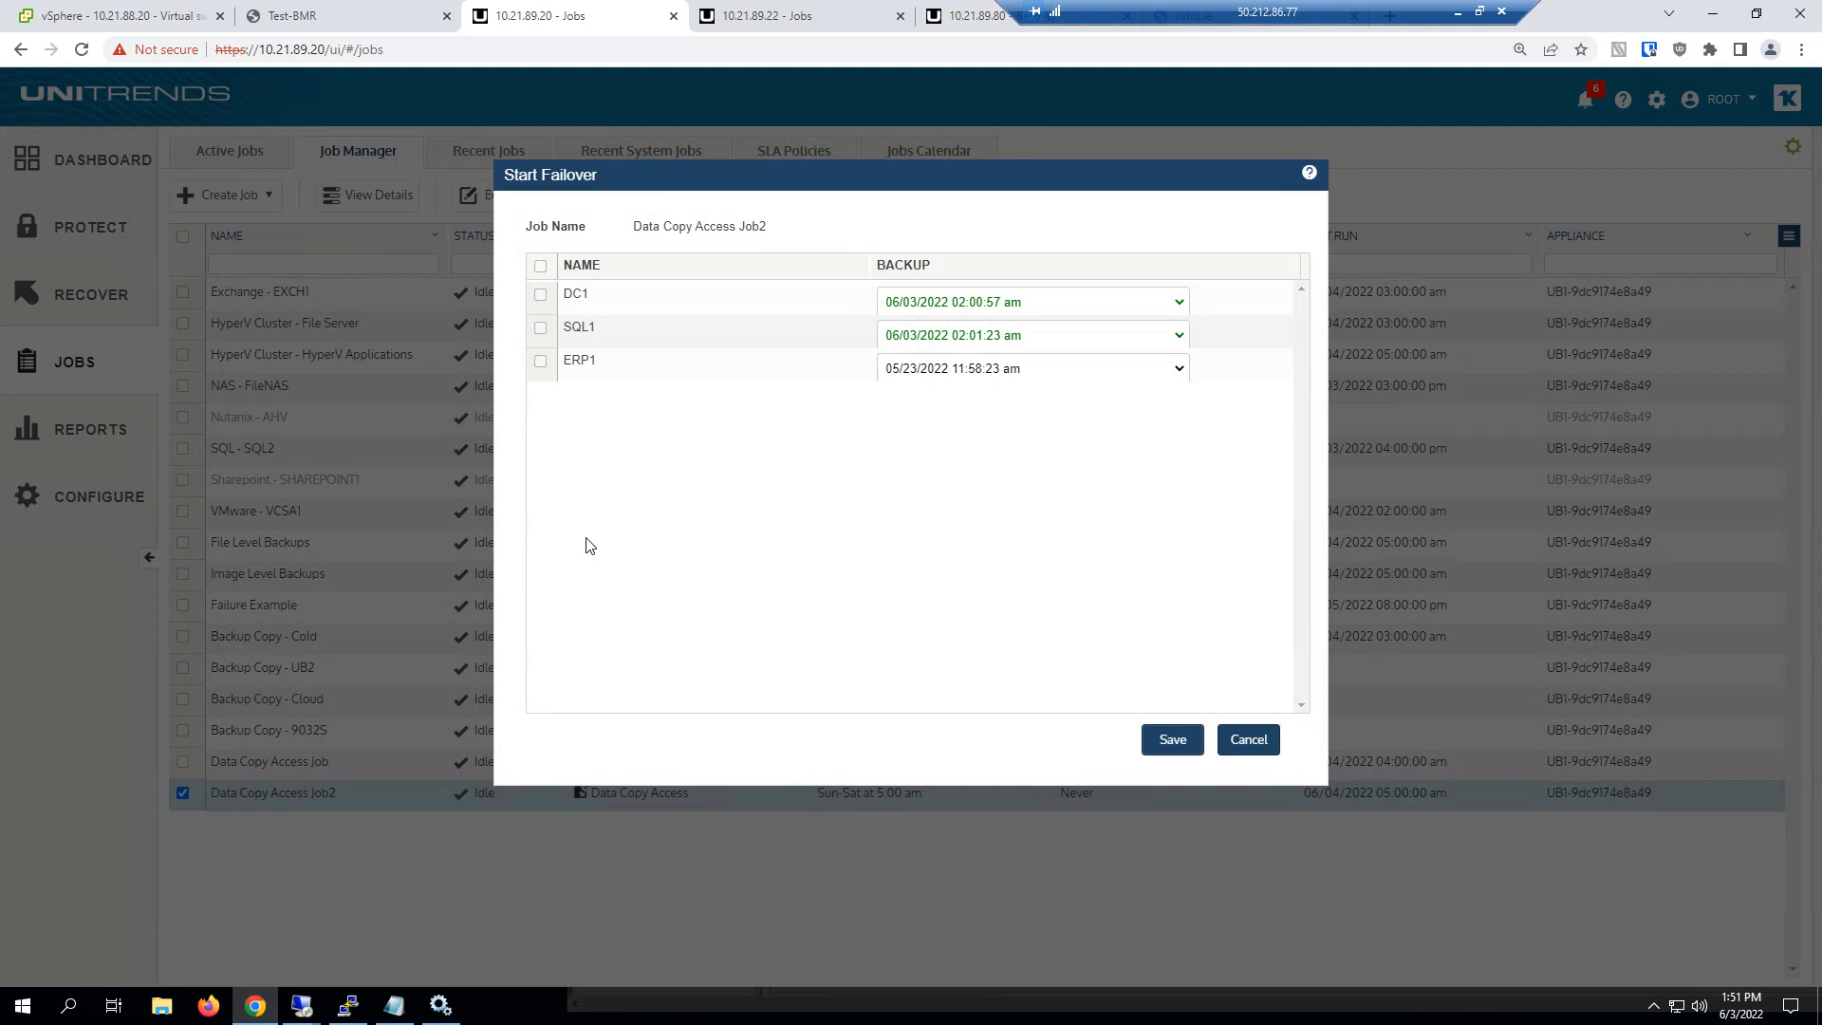
click(542, 267)
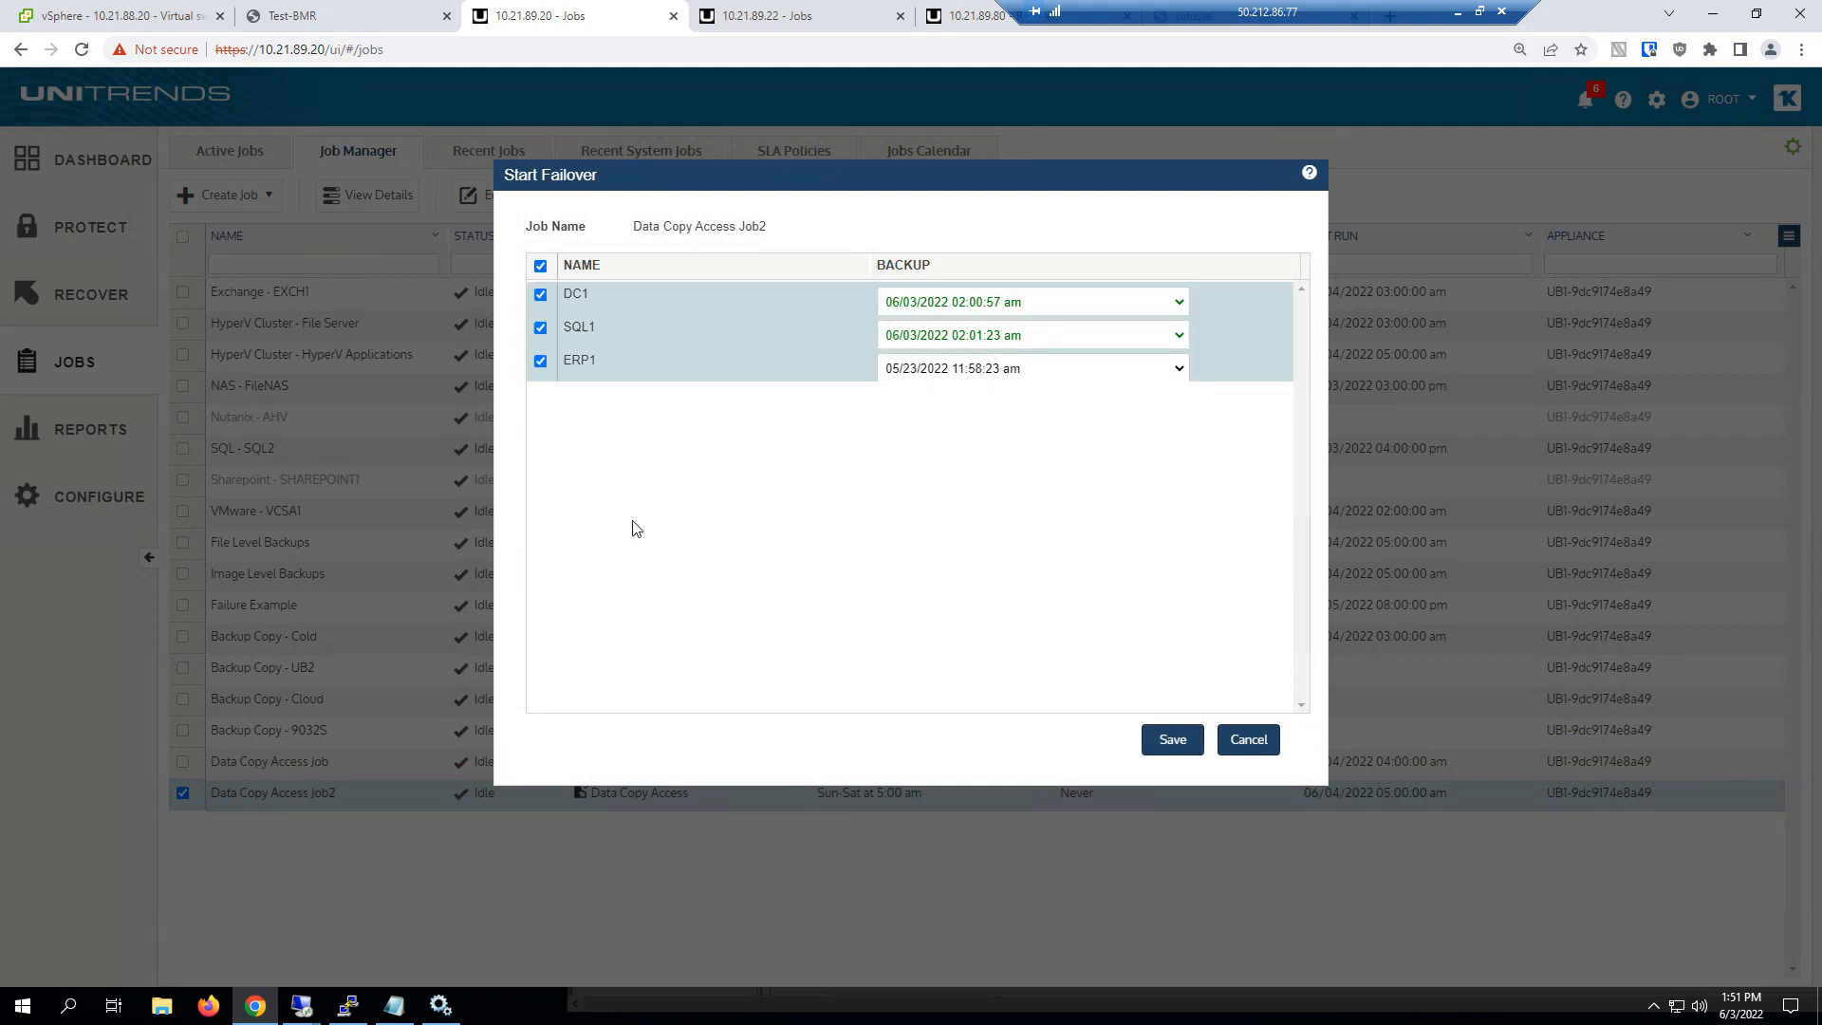